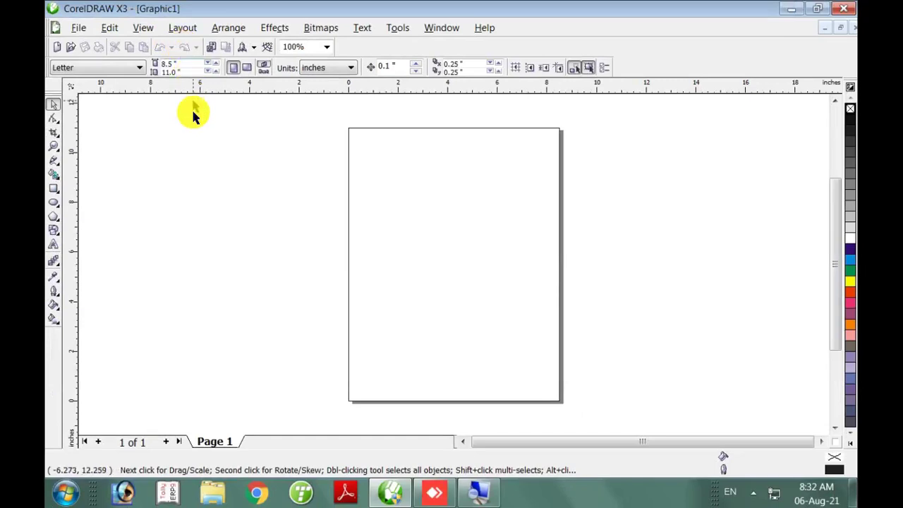
Close the Magnifier window.
{"action": "right_click", "coordinate": [479, 499]}
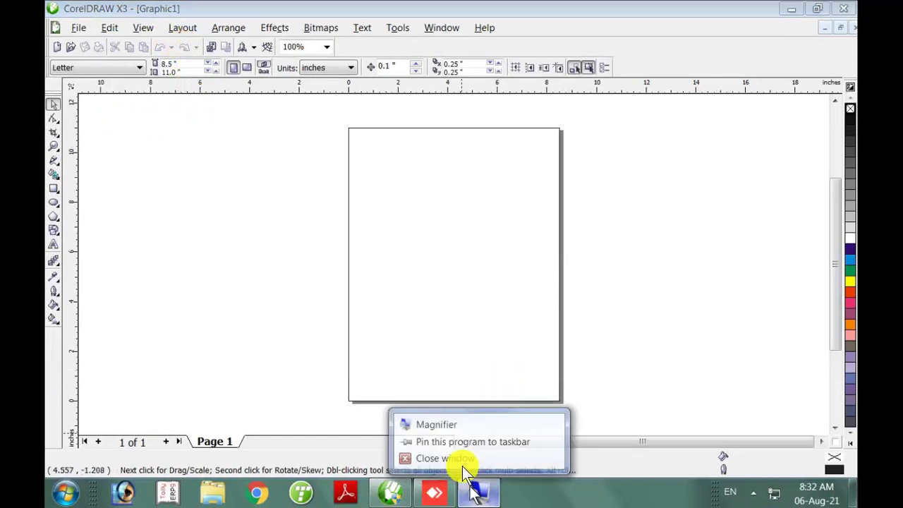
{"action": "left_click", "coordinate": [459, 455]}
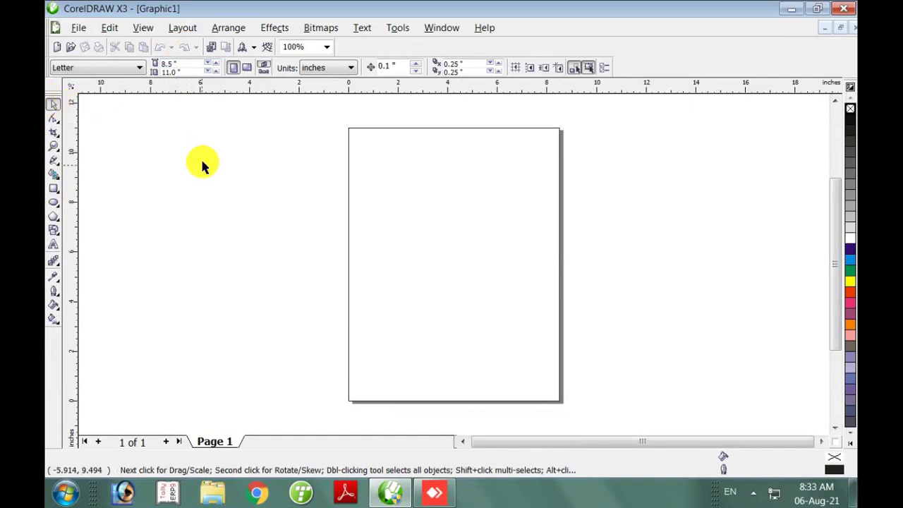
{"action": "left_click_drag", "start_coordinate": [334, 128], "coordinate": [614, 272]}
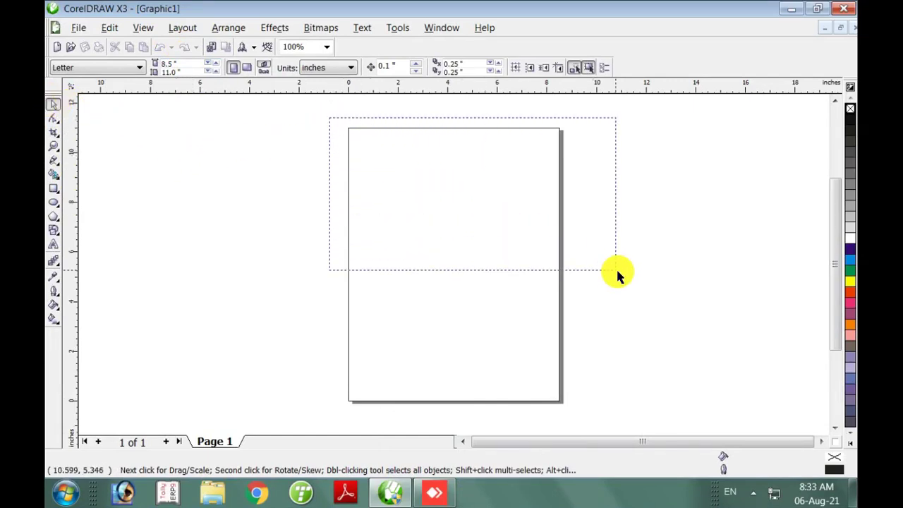
Place the passport photo from the desktop onto the page, centred at about X 2.8 and Y 8.5 inches.
{"action": "left_click", "coordinate": [790, 9]}
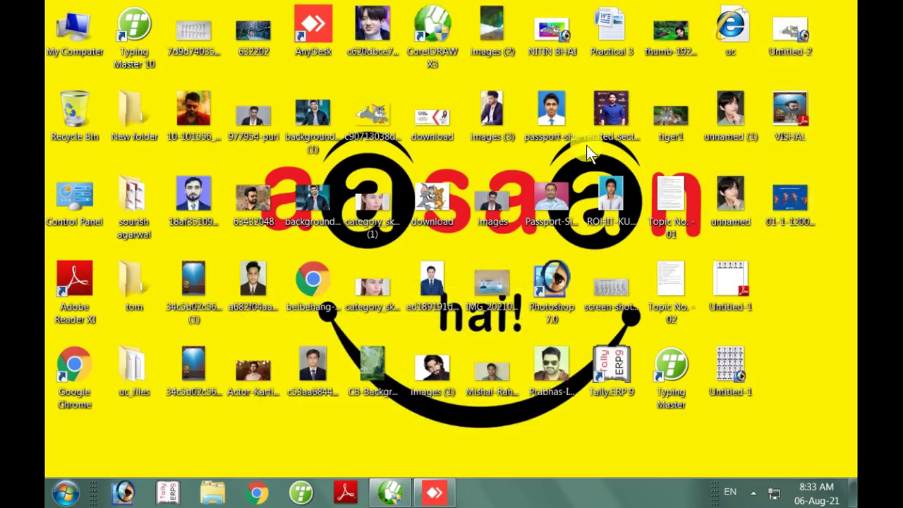
{"action": "left_click_drag", "start_coordinate": [546, 120], "coordinate": [393, 199]}
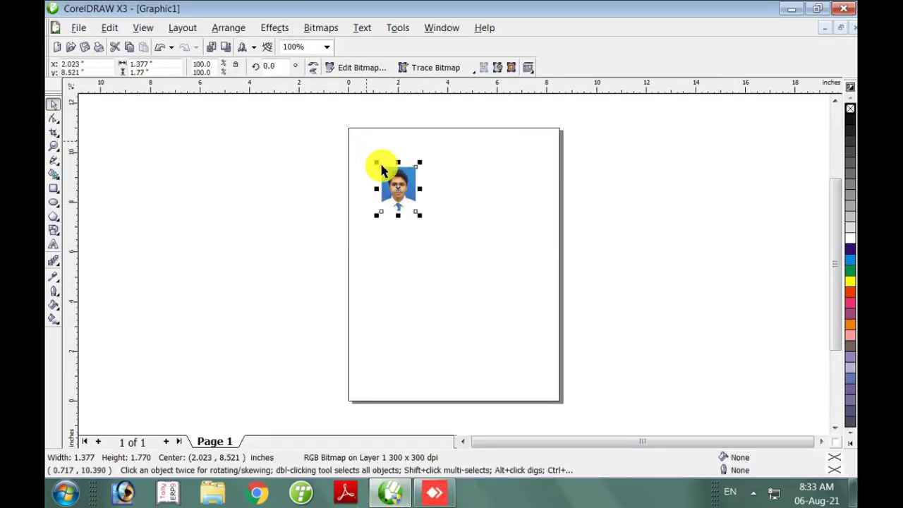
{"action": "left_click_drag", "start_coordinate": [350, 141], "coordinate": [467, 256]}
{"action": "mouse_move", "coordinate": [401, 202]}
{"action": "left_mouse_down"}
{"action": "mouse_move", "coordinate": [292, 189]}
{"action": "mouse_move", "coordinate": [514, 185]}
{"action": "mouse_move", "coordinate": [339, 195]}
{"action": "mouse_move", "coordinate": [417, 186]}
{"action": "mouse_move", "coordinate": [403, 192]}
{"action": "left_mouse_up"}
{"action": "left_click", "coordinate": [258, 180]}
{"action": "left_click", "coordinate": [337, 181]}
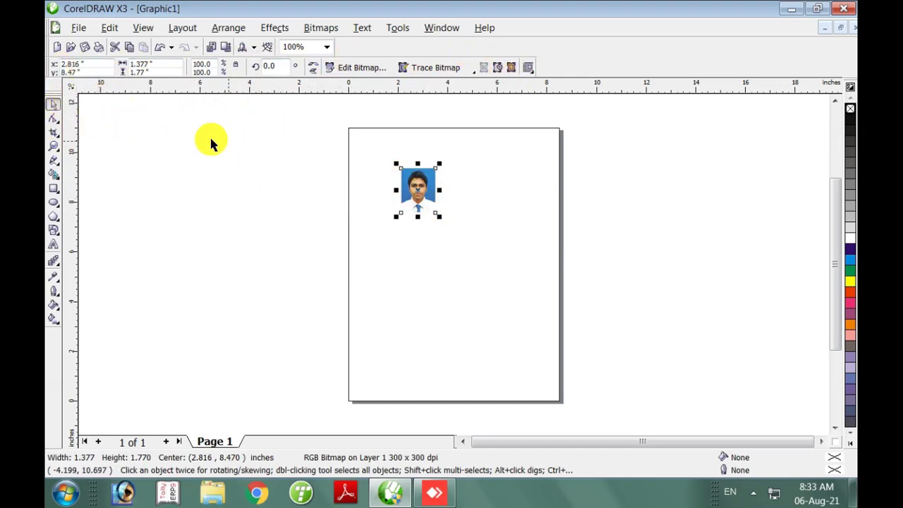
{"action": "left_click", "coordinate": [276, 170]}
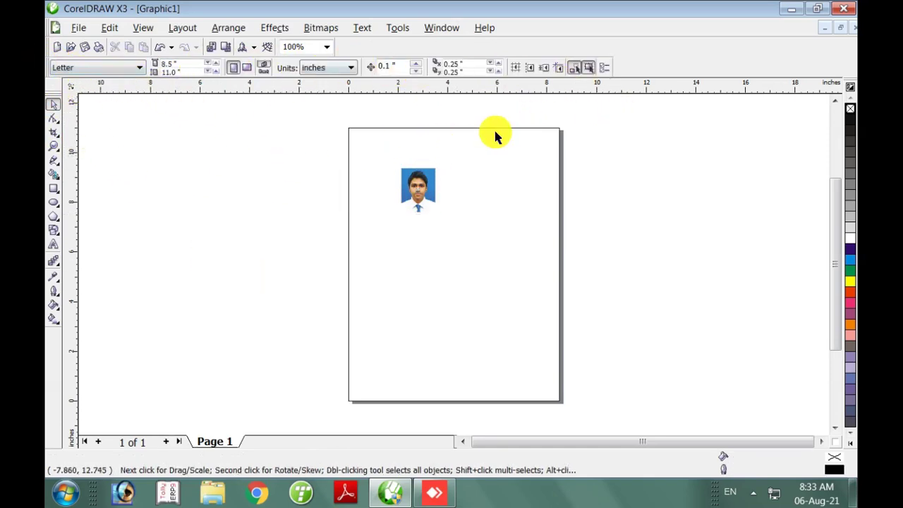
{"action": "left_click_drag", "start_coordinate": [359, 148], "coordinate": [469, 255]}
{"action": "left_click", "coordinate": [317, 158]}
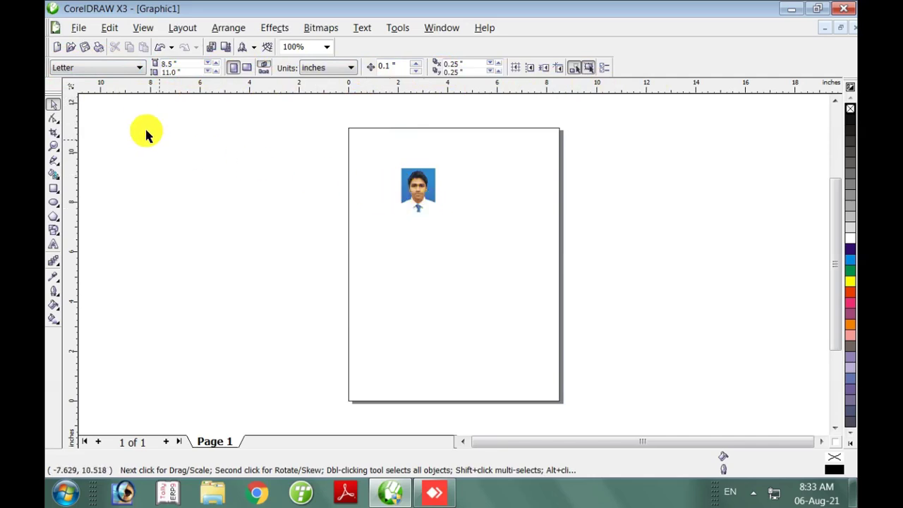
Set the paper size to A4 and the drawing units to inches.
{"action": "left_click", "coordinate": [82, 69]}
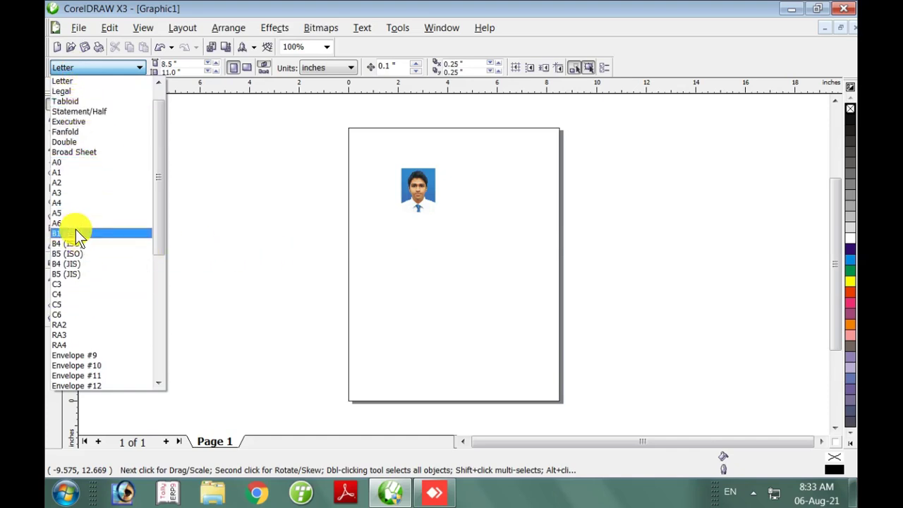
{"action": "left_click", "coordinate": [71, 204]}
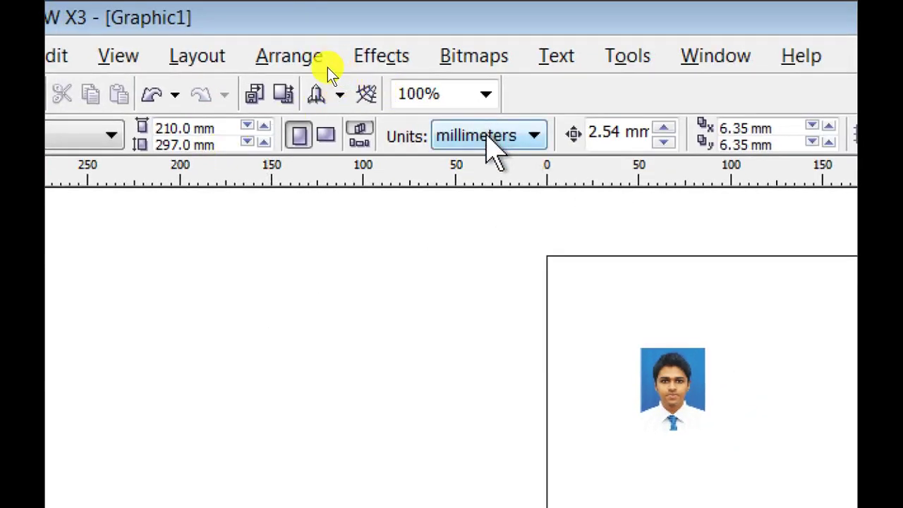
{"action": "left_click", "coordinate": [495, 139]}
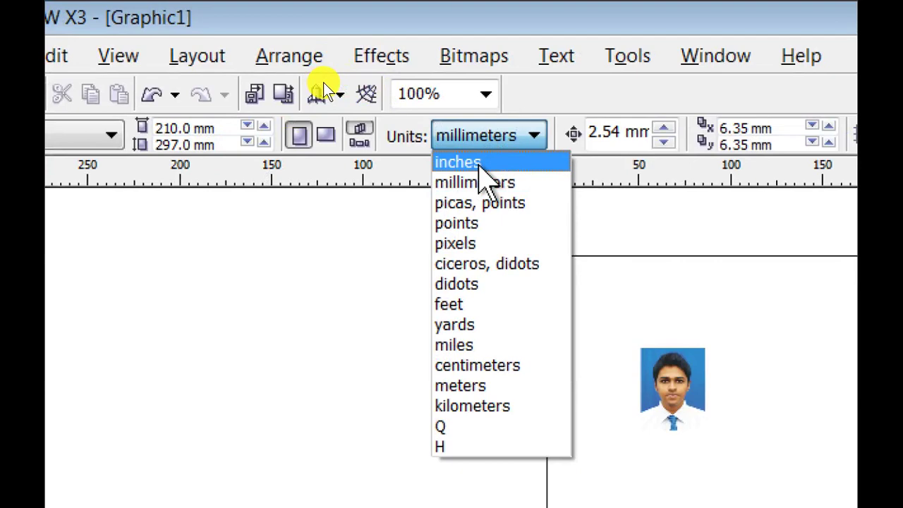
{"action": "left_click", "coordinate": [479, 165]}
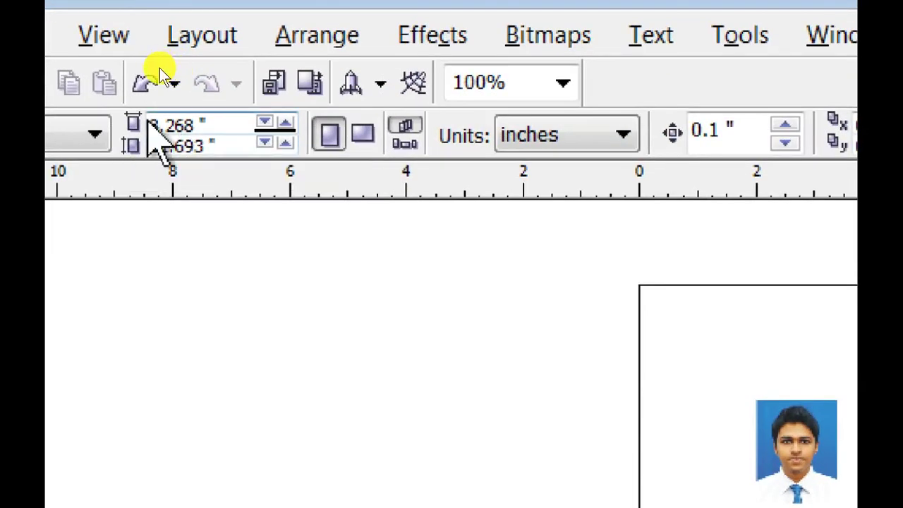
Check the A4 page's width and height values, and close the Magnifier window.
{"action": "double_click", "coordinate": [210, 124]}
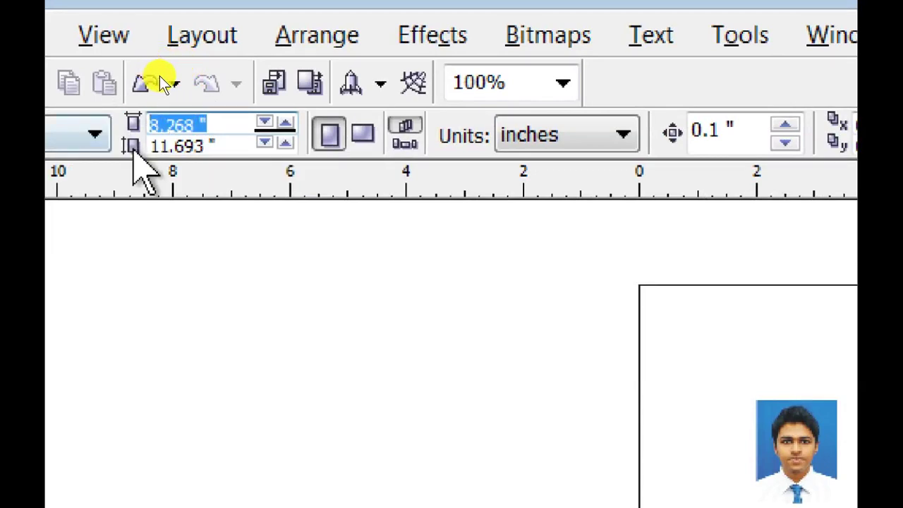
{"action": "key", "text": "Tab"}
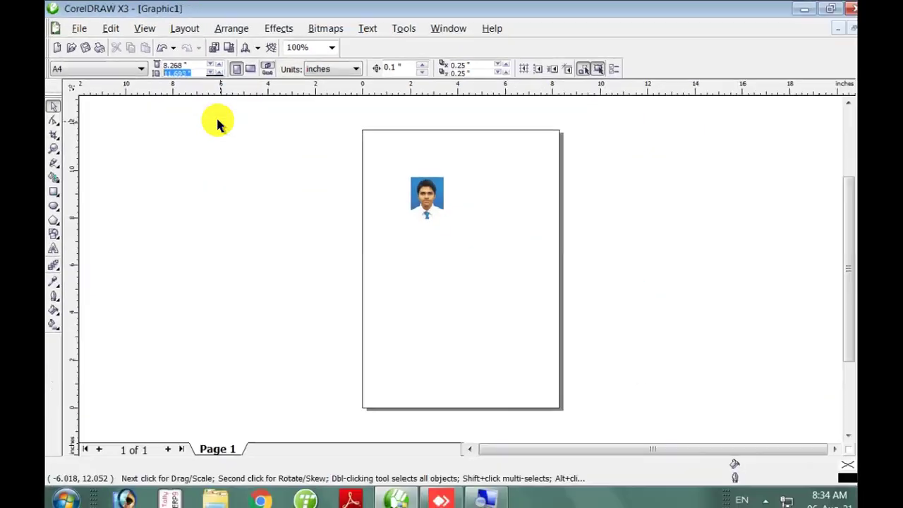
{"action": "right_click", "coordinate": [468, 491]}
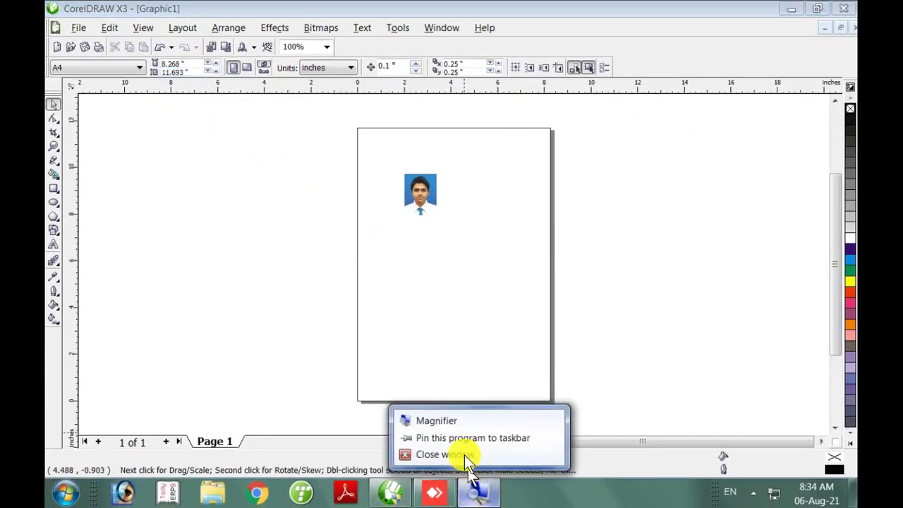
{"action": "left_click", "coordinate": [464, 457]}
Set a custom page size of 9 inches wide by 10 inches high, and try landscape before returning to portrait.
{"action": "left_click_drag", "start_coordinate": [191, 65], "coordinate": [133, 62]}
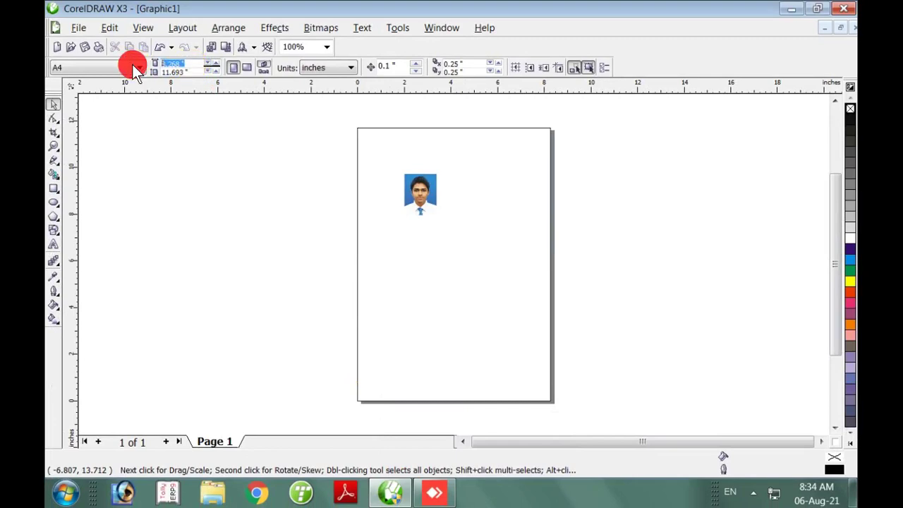
{"action": "type", "text": "9"}
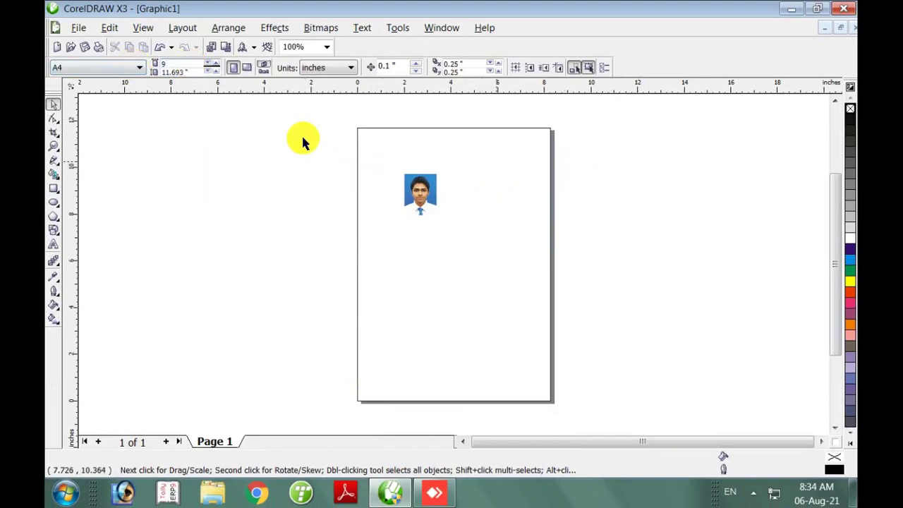
{"action": "key", "text": "Tab"}
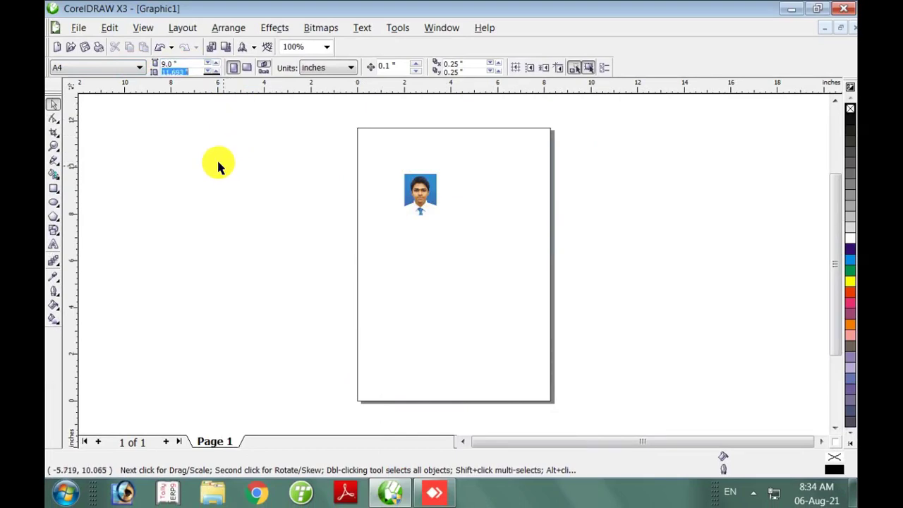
{"action": "type", "text": "10"}
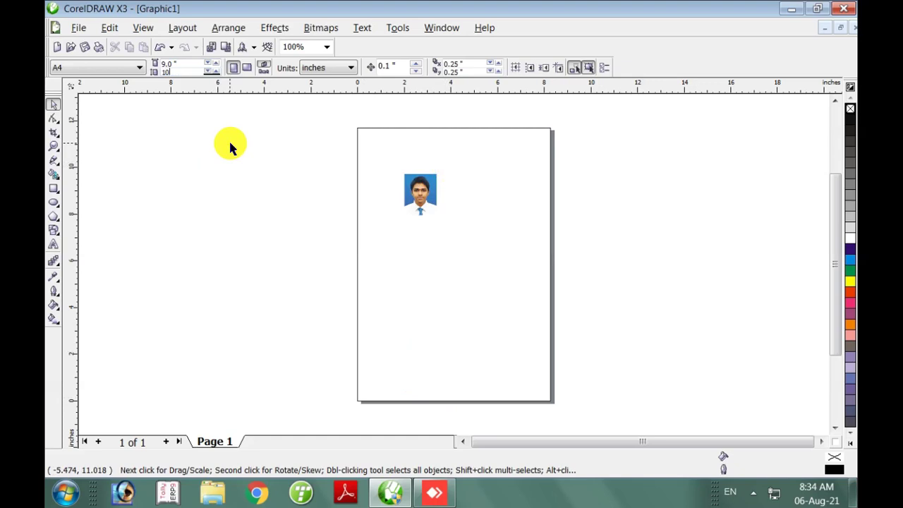
{"action": "key", "text": "Return"}
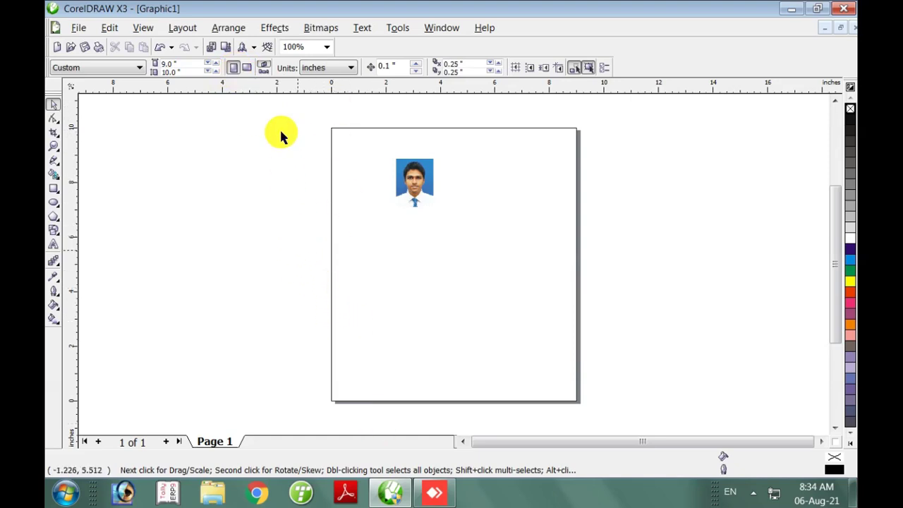
{"action": "left_click", "coordinate": [246, 67]}
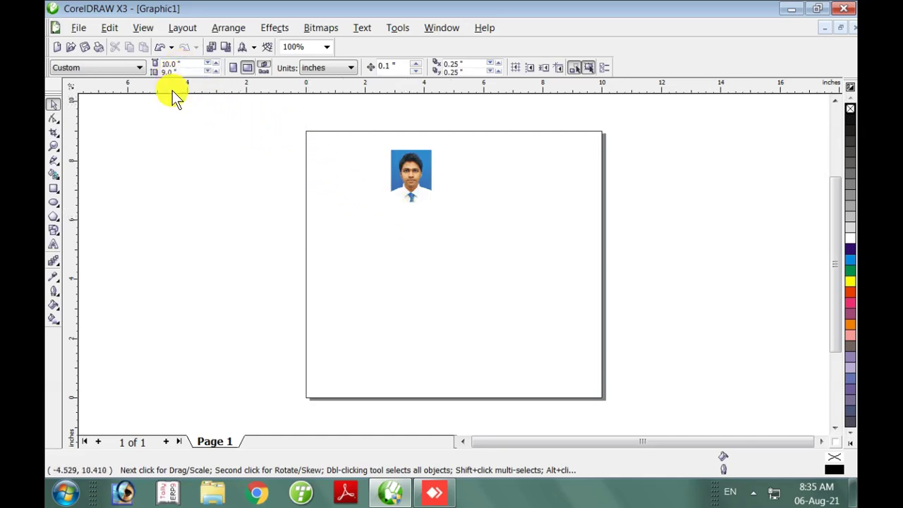
{"action": "left_click", "coordinate": [232, 68]}
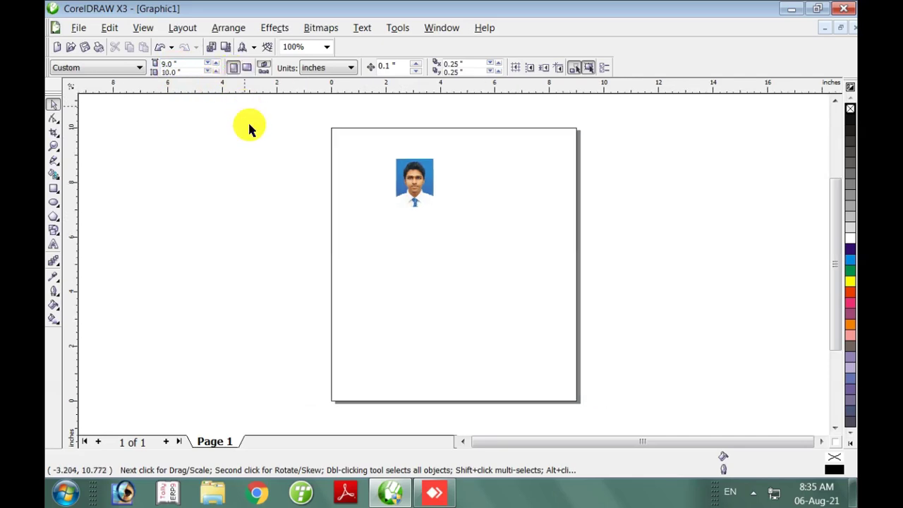
Set the page size to 12 inches wide by 15 inches high, and turn the page to landscape.
{"action": "left_click", "coordinate": [177, 64]}
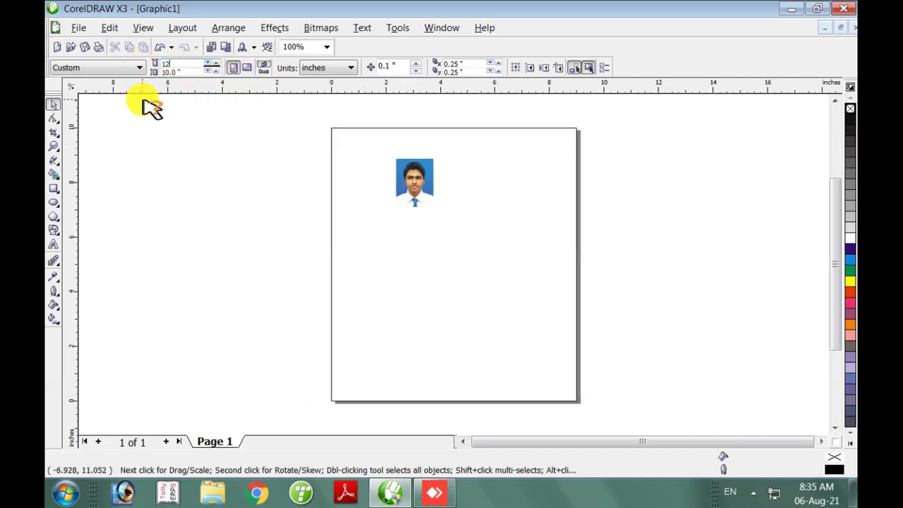
{"action": "key", "text": "Tab"}
{"action": "type", "text": "15"}
{"action": "key", "text": "Return"}
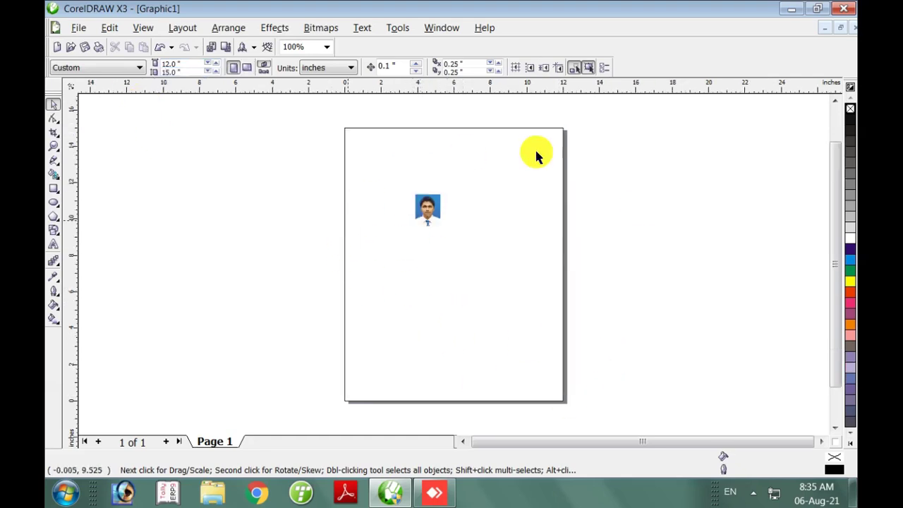
{"action": "left_click", "coordinate": [247, 67]}
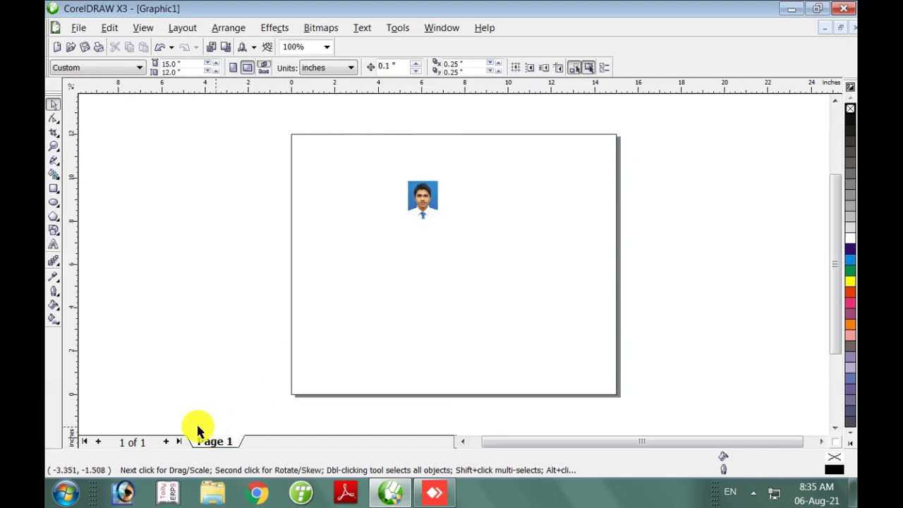
Add two pages after Page 1 and view all three pages in turn.
{"action": "left_click", "coordinate": [167, 442]}
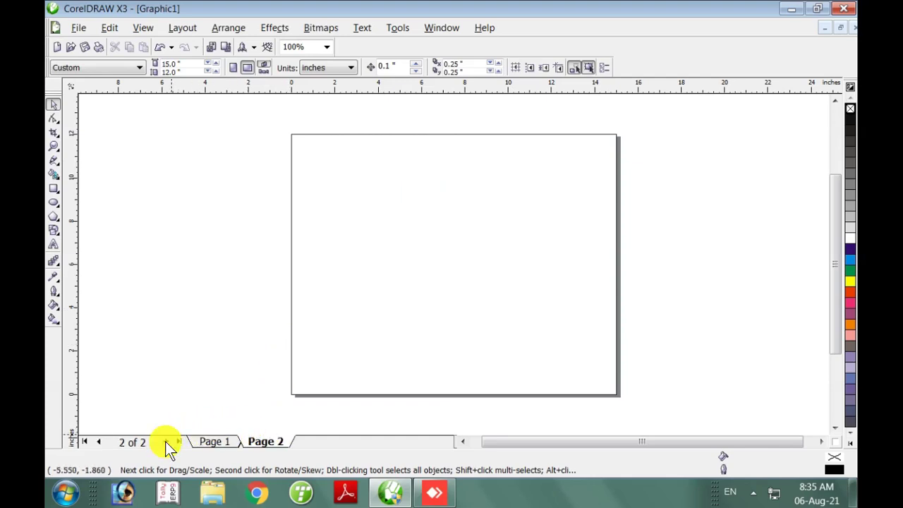
{"action": "left_click", "coordinate": [167, 441]}
{"action": "left_click", "coordinate": [229, 437]}
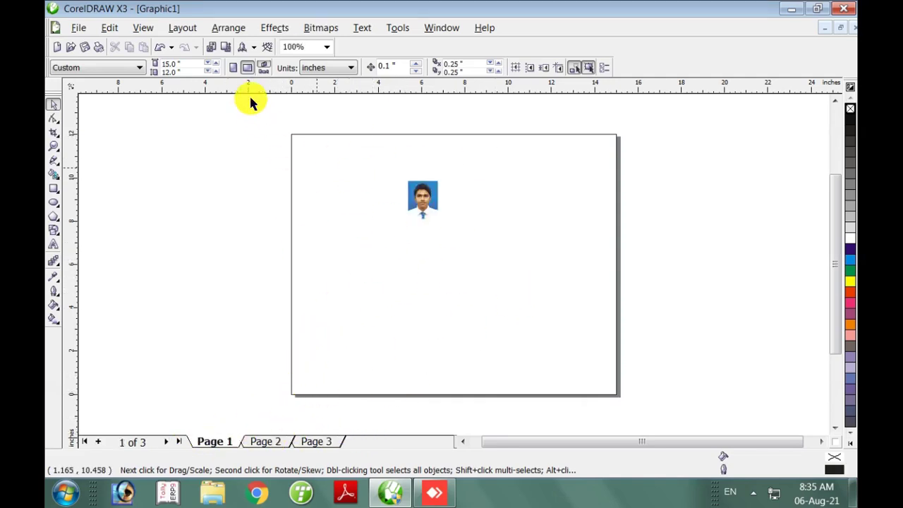
{"action": "left_click", "coordinate": [267, 442]}
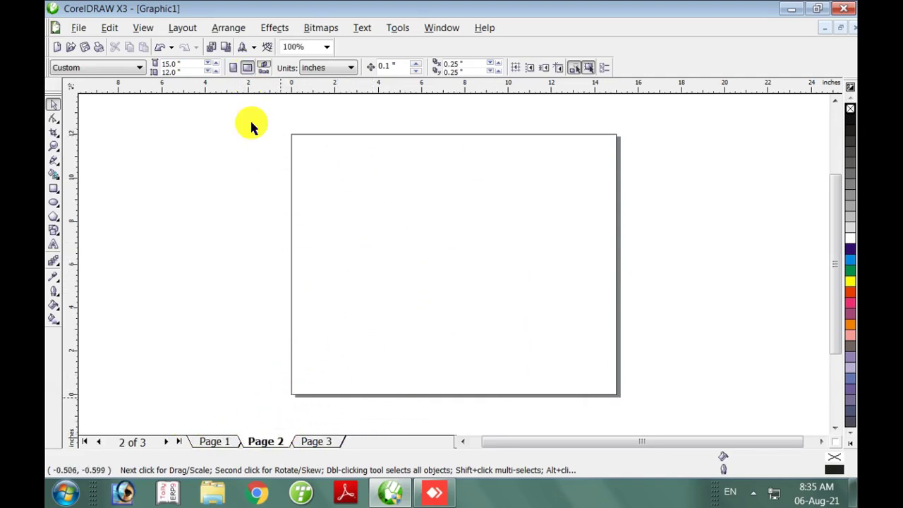
{"action": "left_click", "coordinate": [314, 440]}
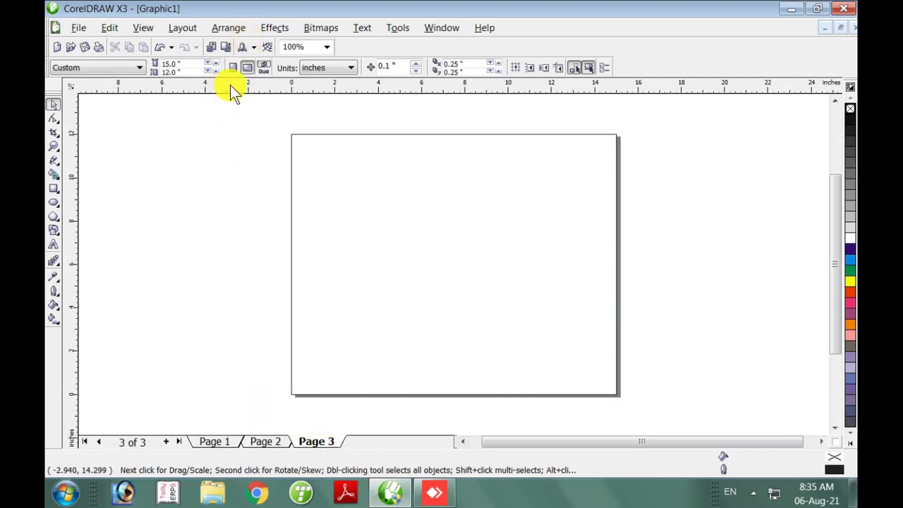
Switch the orientation to portrait while on Page 2, and check the layout of all three pages.
{"action": "left_click", "coordinate": [263, 441]}
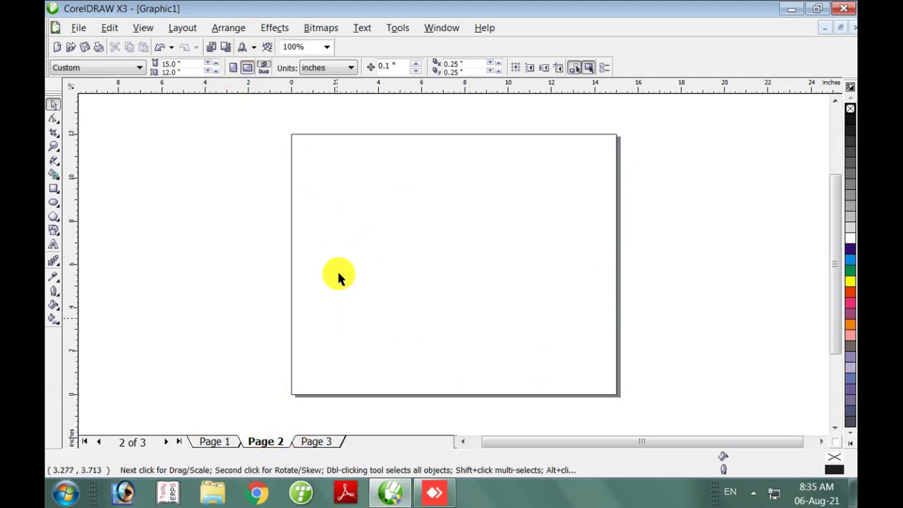
{"action": "left_click", "coordinate": [231, 70]}
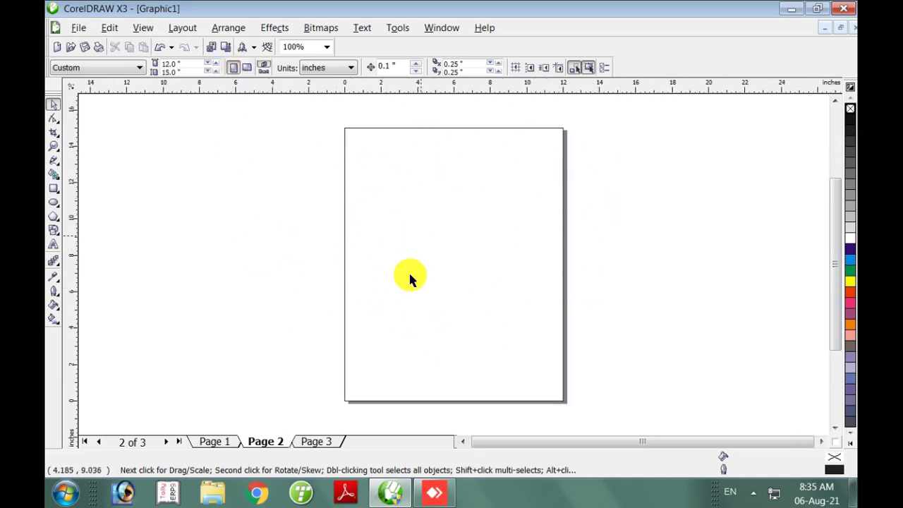
{"action": "left_click", "coordinate": [314, 441]}
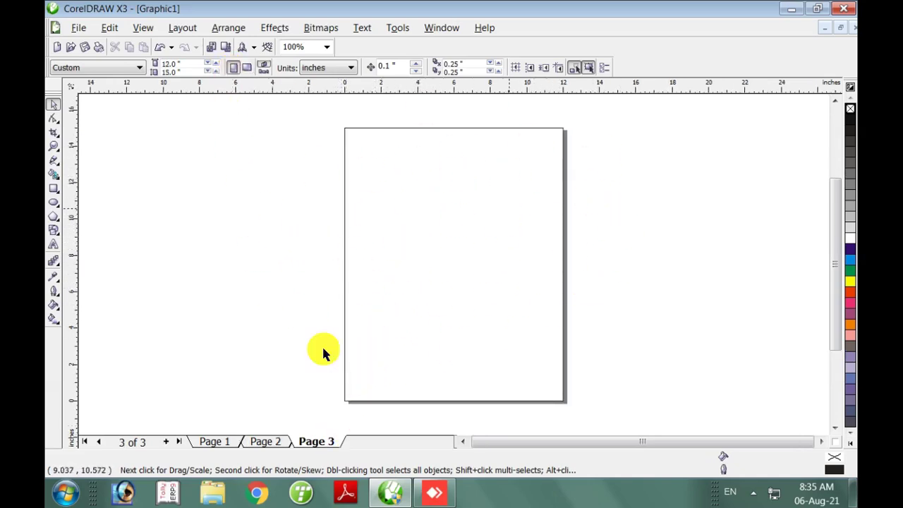
{"action": "left_click", "coordinate": [215, 443]}
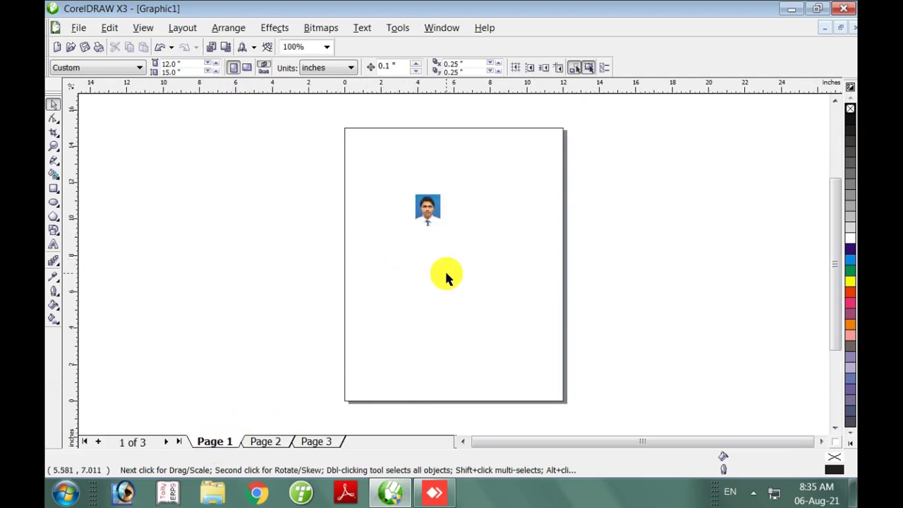
{"action": "left_click", "coordinate": [274, 440]}
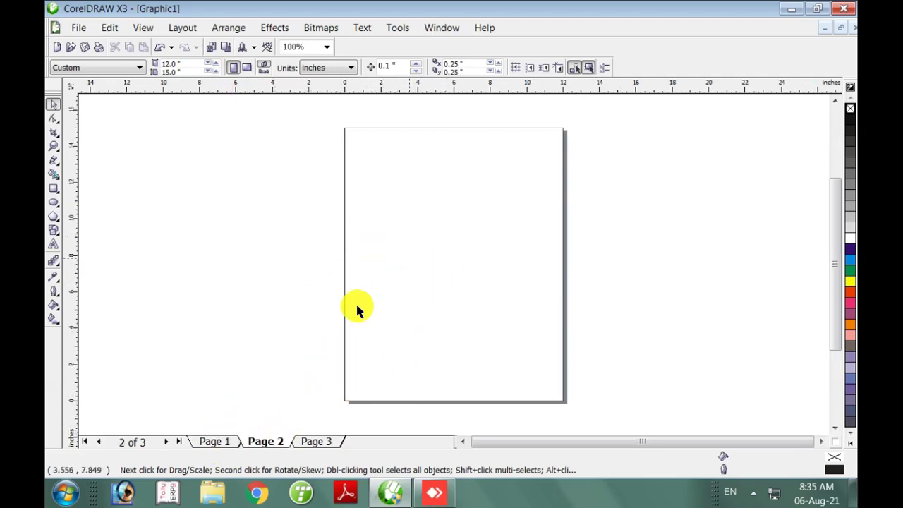
{"action": "left_click", "coordinate": [225, 444]}
{"action": "left_click", "coordinate": [326, 444]}
{"action": "left_click", "coordinate": [274, 442]}
{"action": "left_click", "coordinate": [316, 442]}
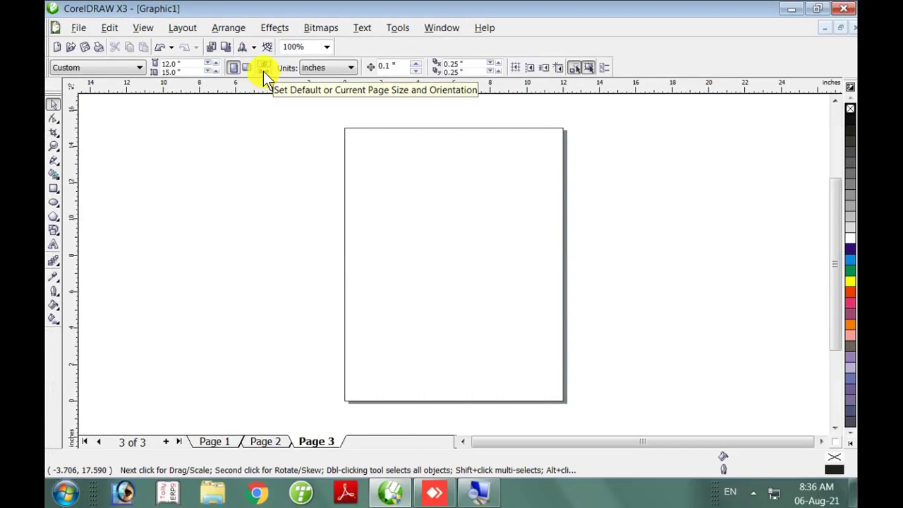
Close the Magnifier and delete Page 3 and Page 2, repeating the page setup until only Page 1 is left.
{"action": "right_click", "coordinate": [471, 498]}
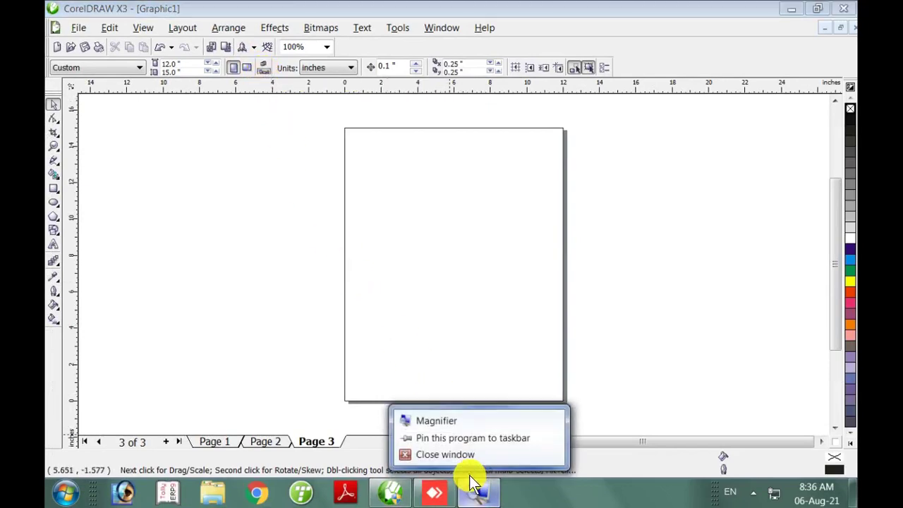
{"action": "left_click", "coordinate": [462, 454]}
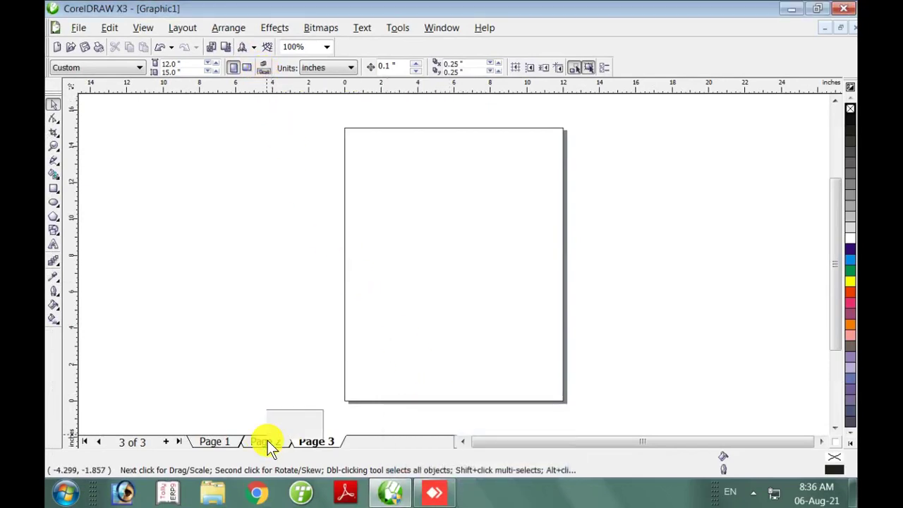
{"action": "right_click", "coordinate": [267, 440]}
{"action": "left_click", "coordinate": [276, 416]}
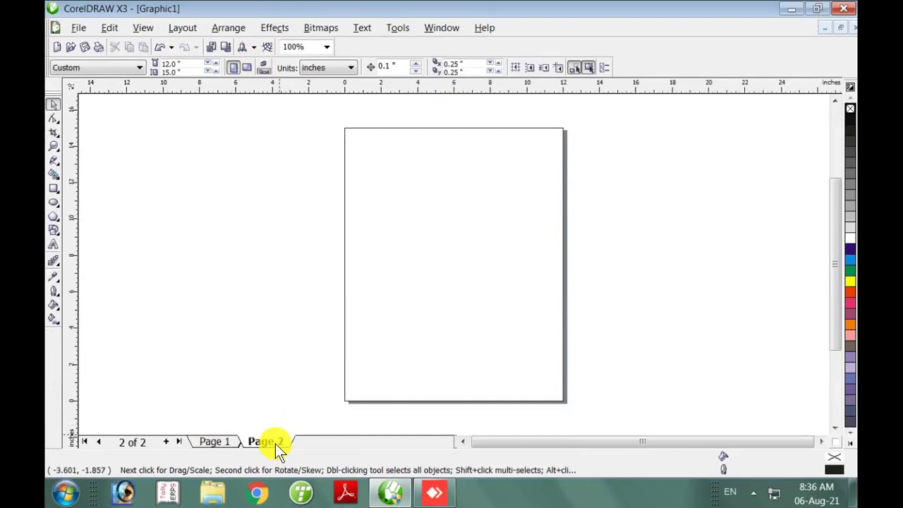
{"action": "right_click", "coordinate": [278, 446]}
{"action": "left_click", "coordinate": [296, 402]}
{"action": "right_click", "coordinate": [282, 440]}
{"action": "left_click", "coordinate": [296, 416]}
{"action": "right_click", "coordinate": [278, 440]}
{"action": "left_click", "coordinate": [289, 415]}
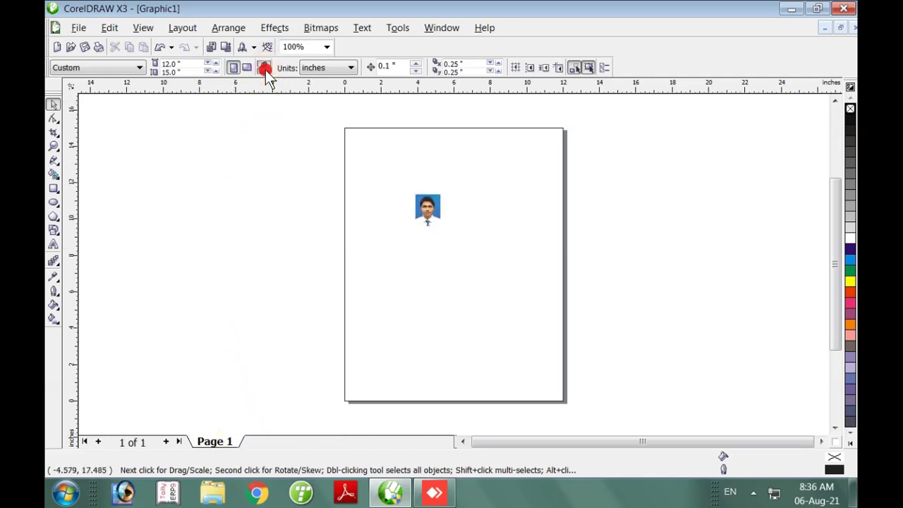
Add two pages after Page 1 and view Page 2 and Page 3.
{"action": "left_click", "coordinate": [173, 442]}
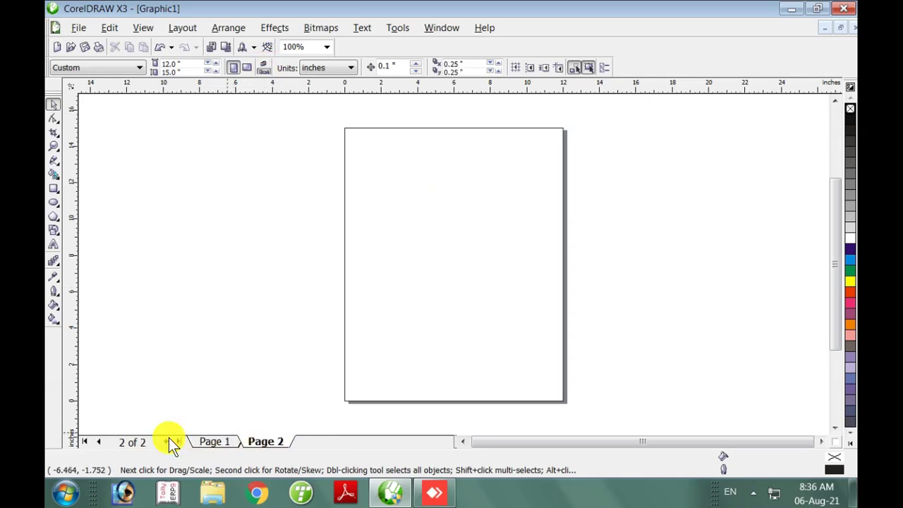
{"action": "left_click", "coordinate": [172, 442]}
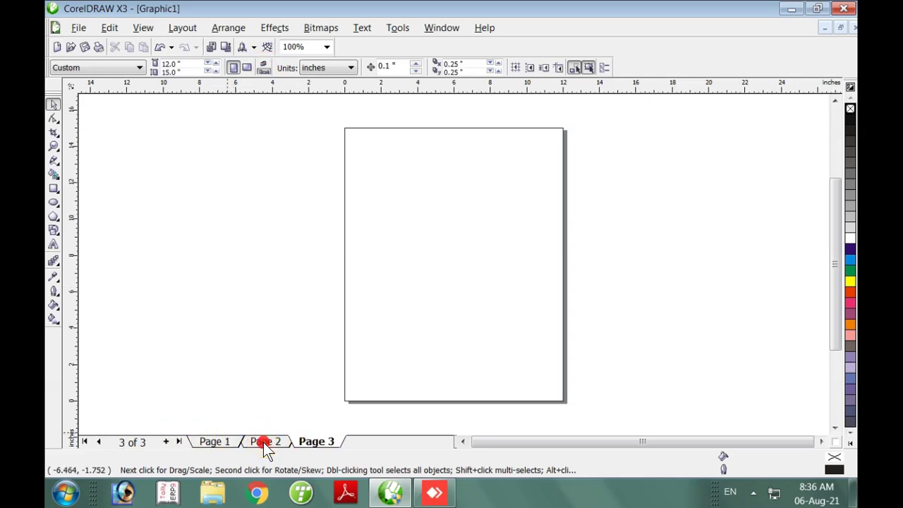
{"action": "left_click", "coordinate": [263, 441]}
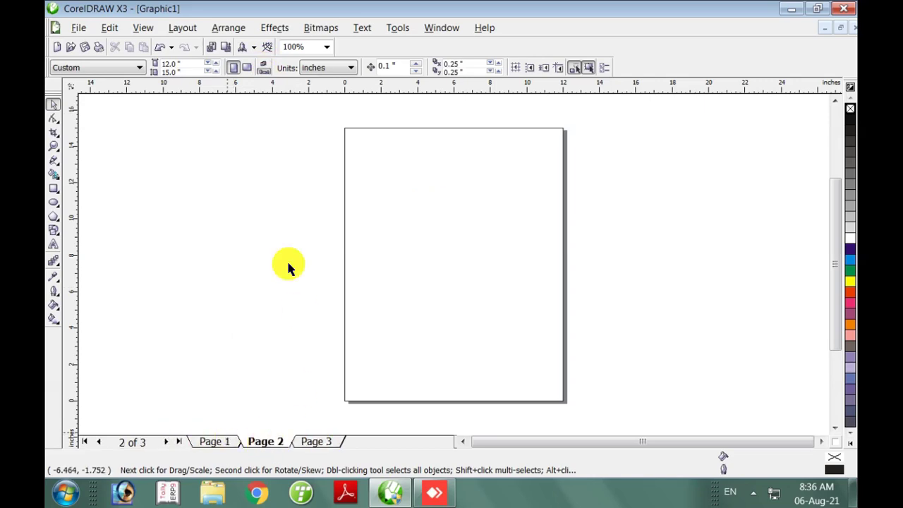
{"action": "left_click", "coordinate": [302, 443]}
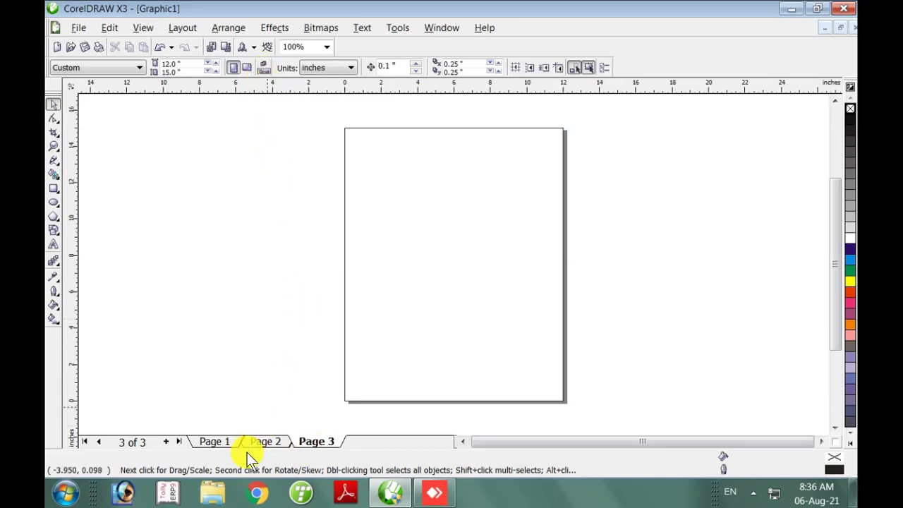
Turn only Page 3 to landscape and compare the orientation of all three pages.
{"action": "left_click", "coordinate": [246, 68]}
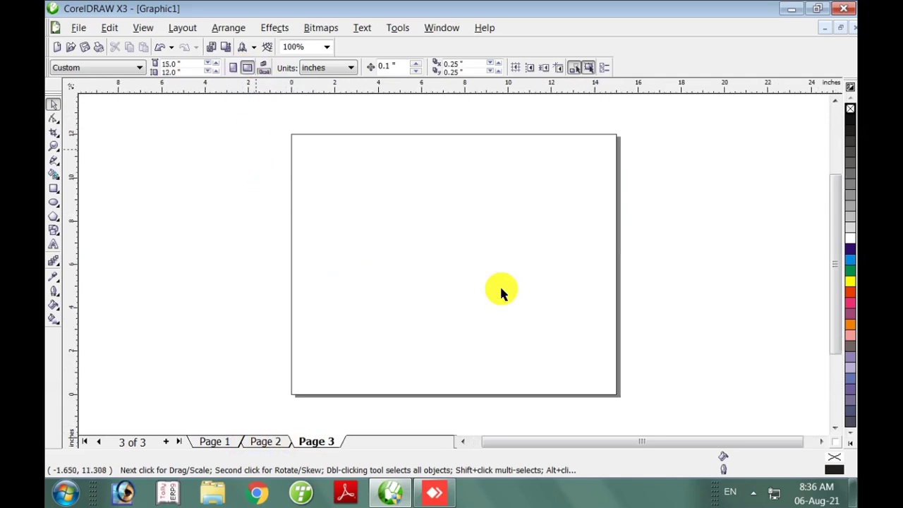
{"action": "left_click", "coordinate": [281, 443]}
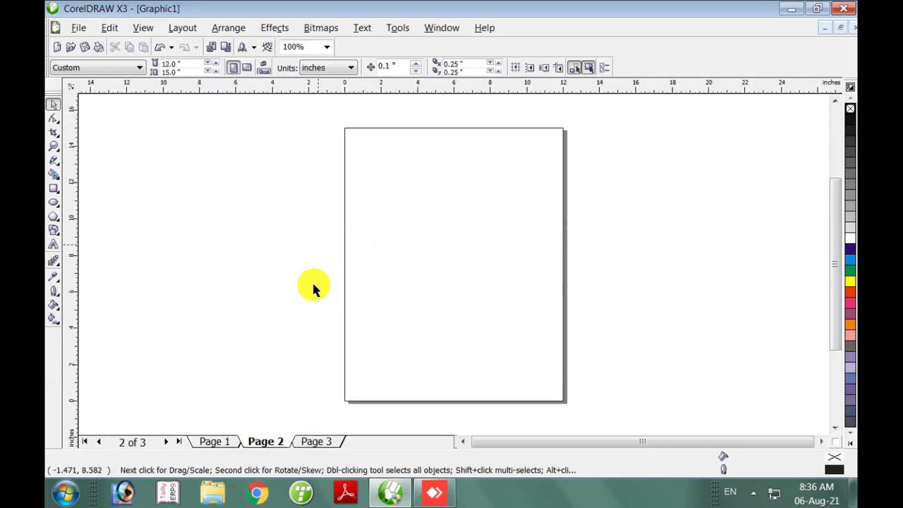
{"action": "left_click", "coordinate": [211, 441]}
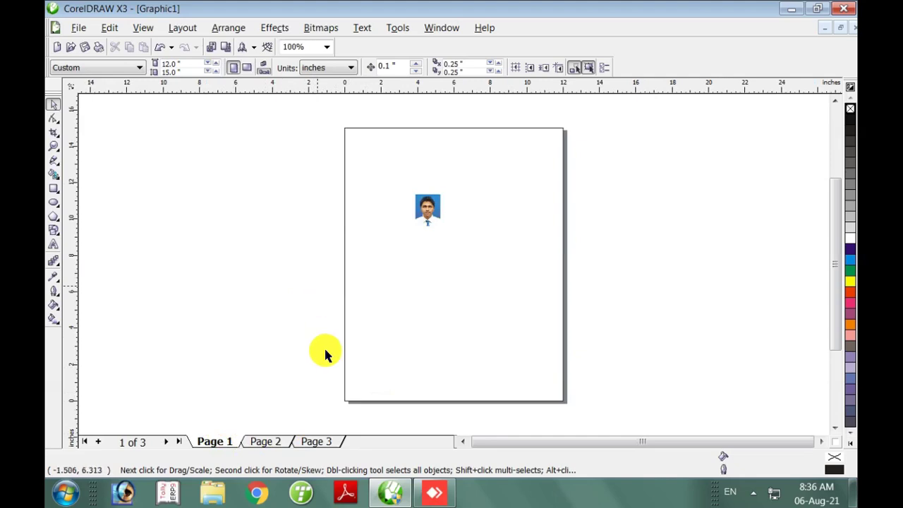
{"action": "left_click", "coordinate": [330, 440]}
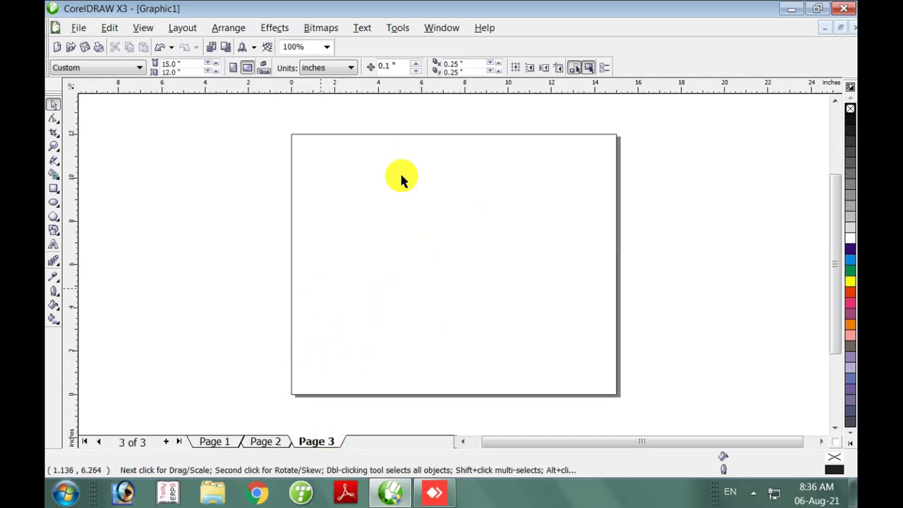
{"action": "left_click", "coordinate": [211, 438]}
{"action": "left_click", "coordinate": [270, 441]}
{"action": "left_click", "coordinate": [312, 442]}
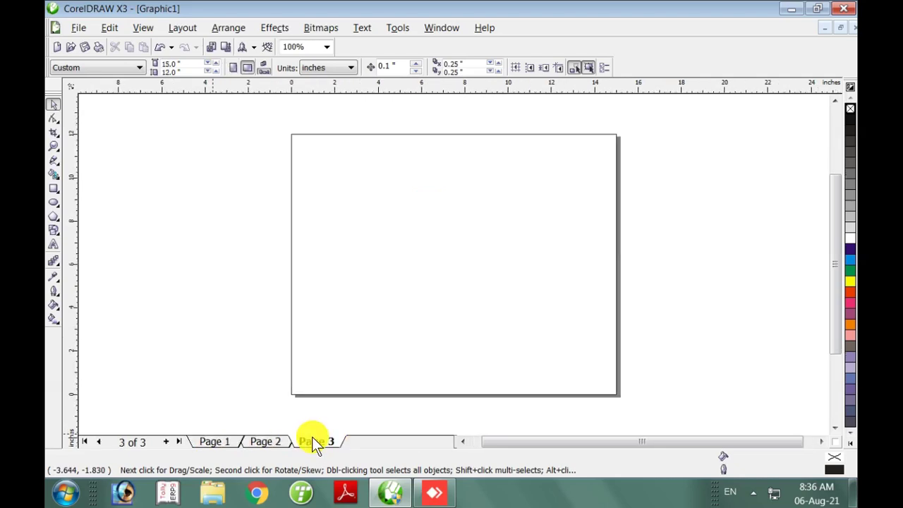
{"action": "left_click_drag", "start_coordinate": [268, 122], "coordinate": [772, 424]}
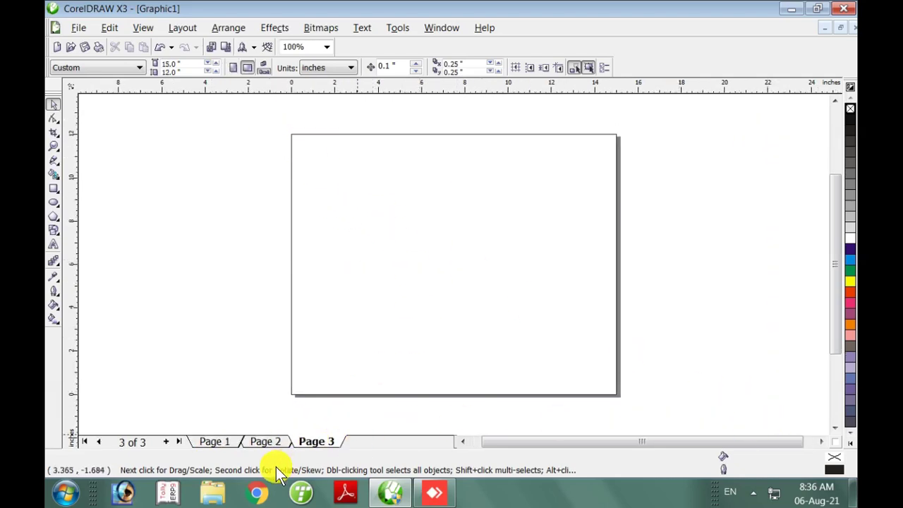
Switch to Page 2, look through the available units, and enter a page width of 12 inches.
{"action": "left_click", "coordinate": [265, 443]}
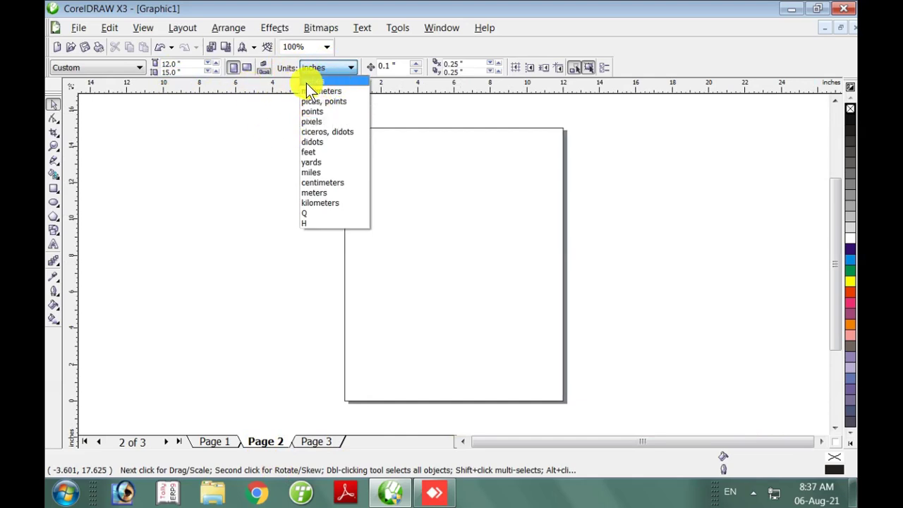
{"action": "left_click", "coordinate": [177, 69]}
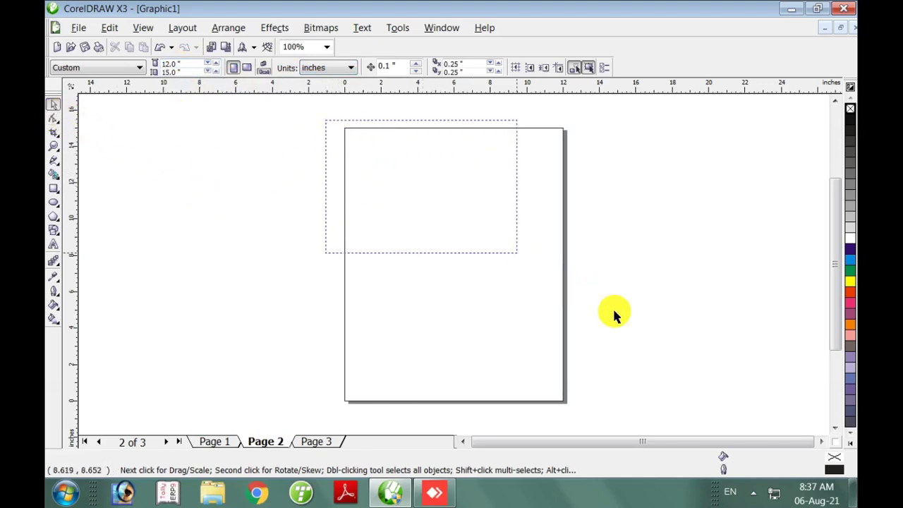
{"action": "left_click_drag", "start_coordinate": [325, 119], "coordinate": [628, 272]}
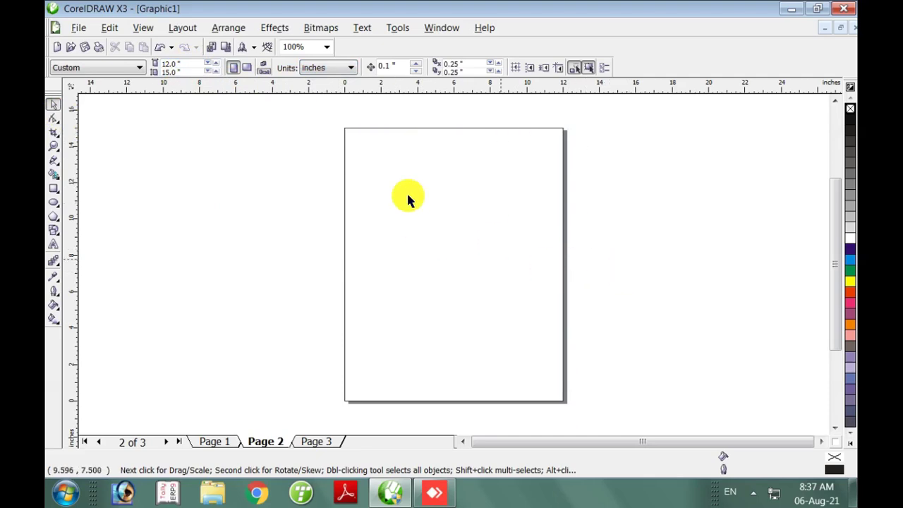
{"action": "double_click", "coordinate": [179, 64]}
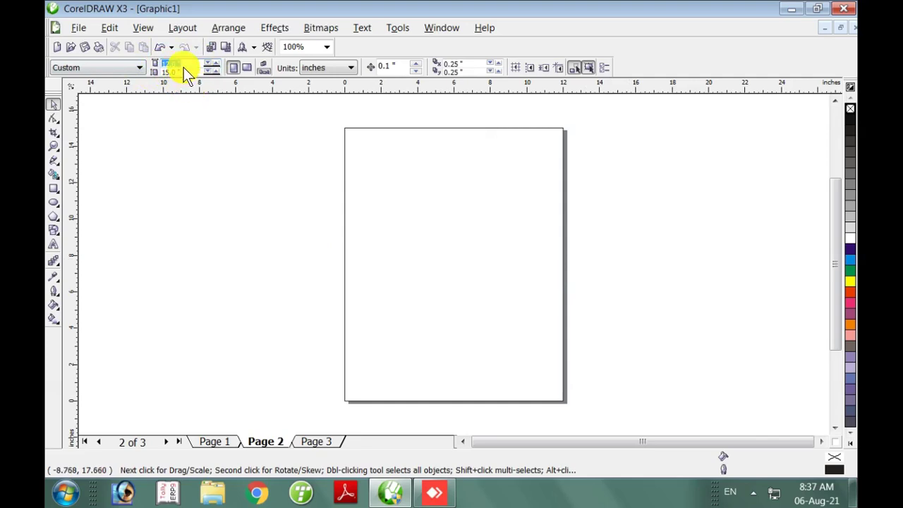
{"action": "type", "text": "12"}
{"action": "key", "text": "Tab"}
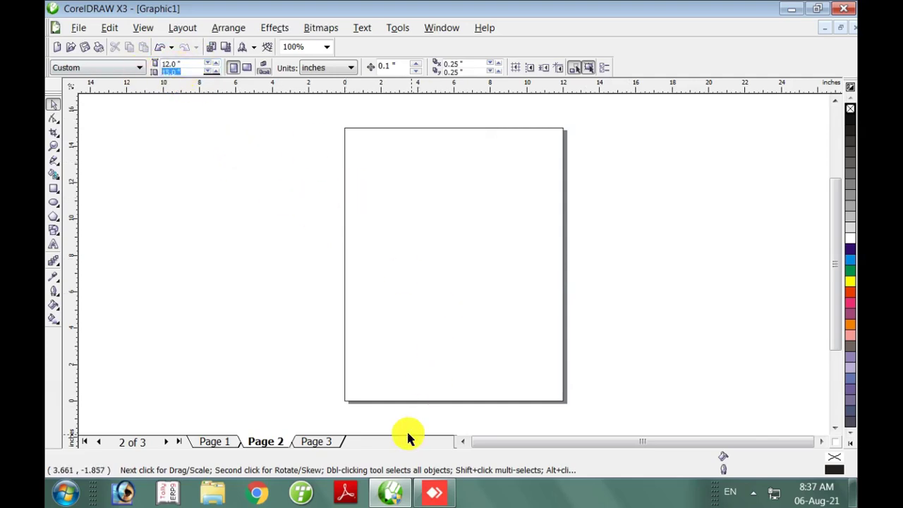
{"action": "key", "text": "Return"}
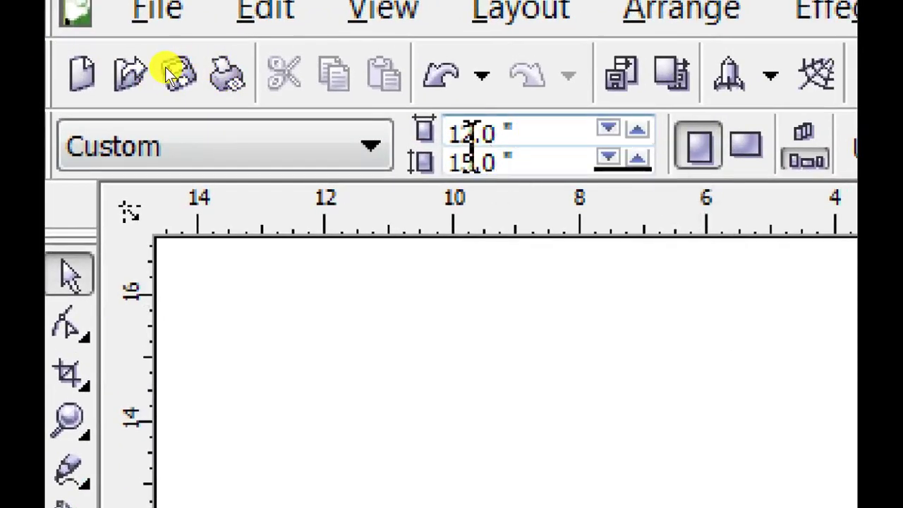
Set the size of Page 2 to 2 inches wide by 3 inches high.
{"action": "left_click_drag", "start_coordinate": [516, 134], "coordinate": [413, 120]}
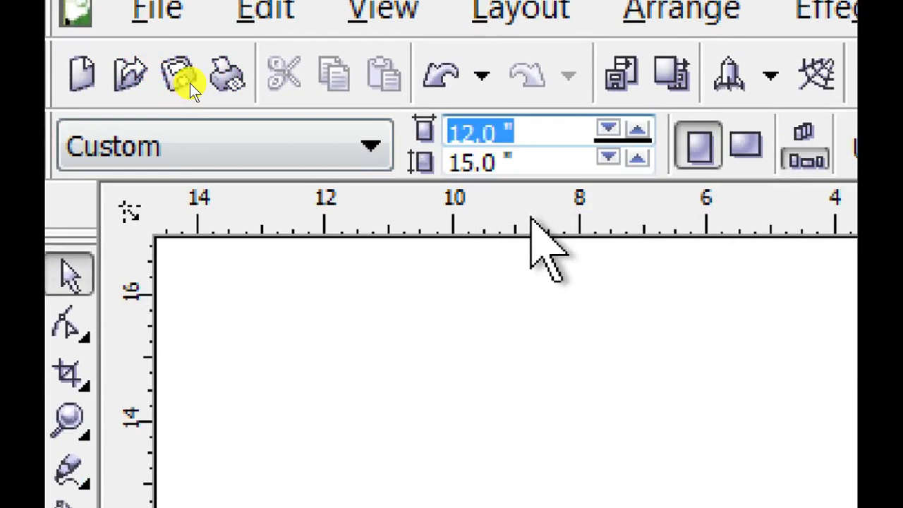
{"action": "left_click_drag", "start_coordinate": [560, 159], "coordinate": [452, 189]}
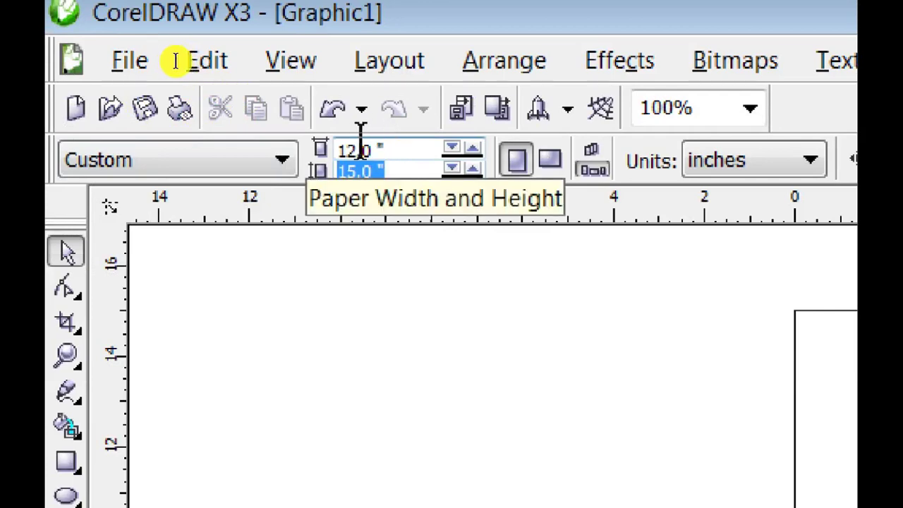
{"action": "left_click", "coordinate": [406, 150]}
{"action": "type", "text": "2"}
{"action": "key", "text": "Tab"}
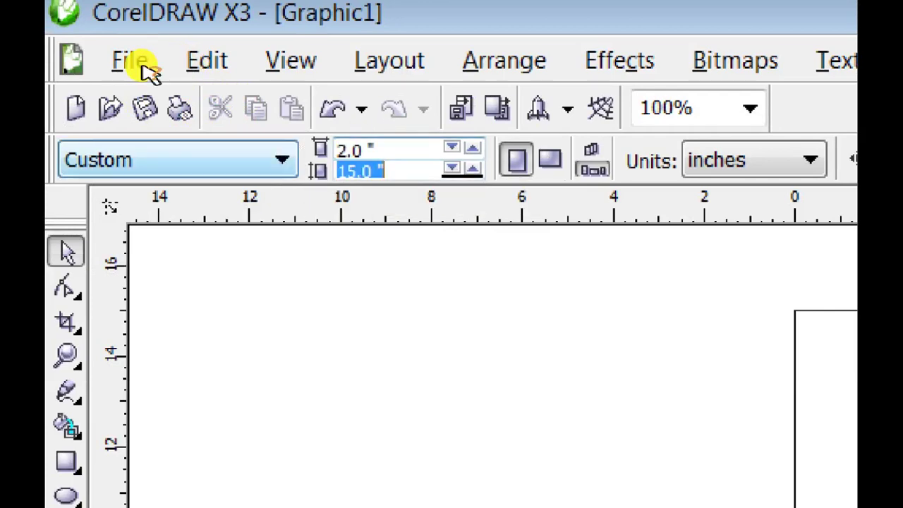
{"action": "type", "text": "3"}
{"action": "key", "text": "Return"}
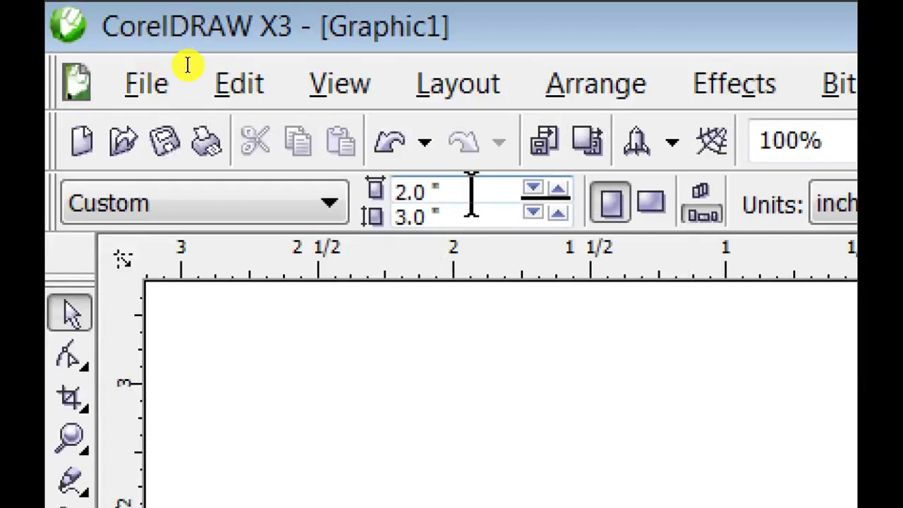
Change the size of Page 2 to 3 inches wide by 2 inches high.
{"action": "double_click", "coordinate": [470, 193]}
{"action": "type", "text": "3"}
{"action": "key", "text": "Tab"}
{"action": "type", "text": "3"}
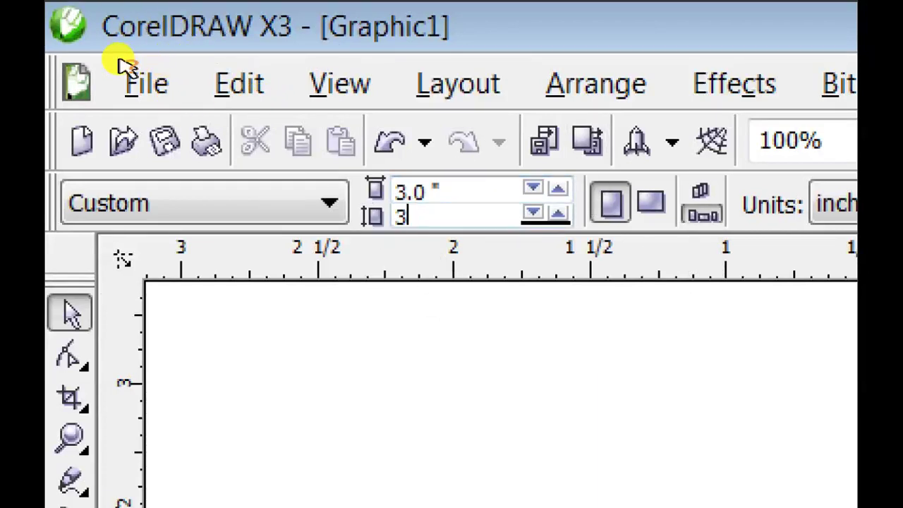
{"action": "key", "text": "Return"}
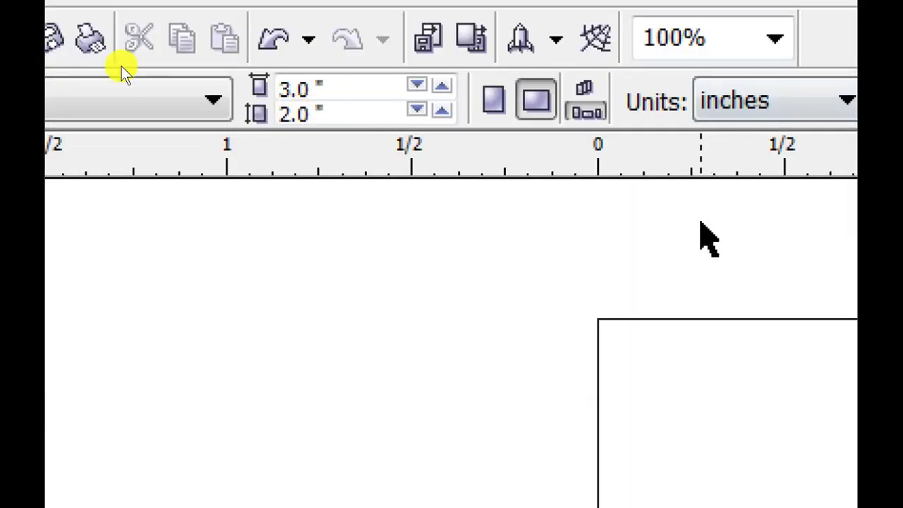
Close the Magnifier and trace the width and height of Page 2 with empty selection boxes.
{"action": "left_click_drag", "start_coordinate": [355, 84], "coordinate": [257, 83]}
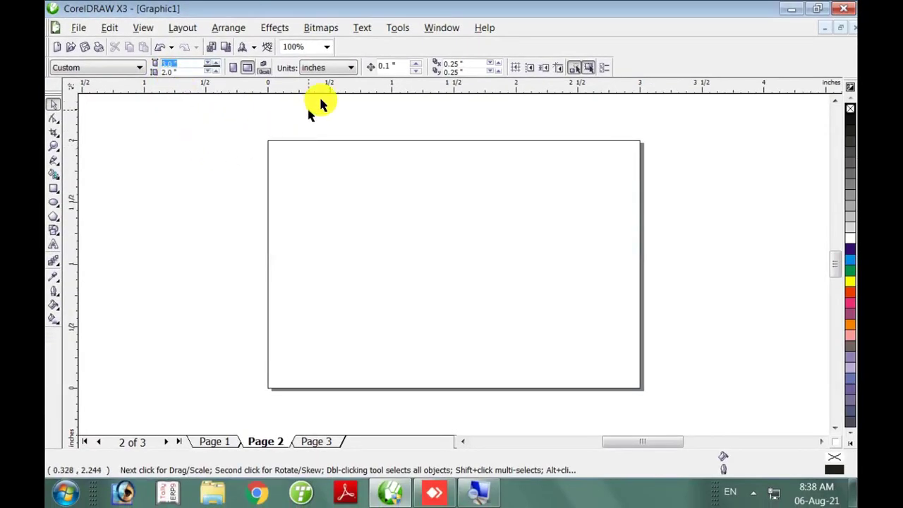
{"action": "right_click", "coordinate": [478, 492]}
{"action": "left_click", "coordinate": [465, 456]}
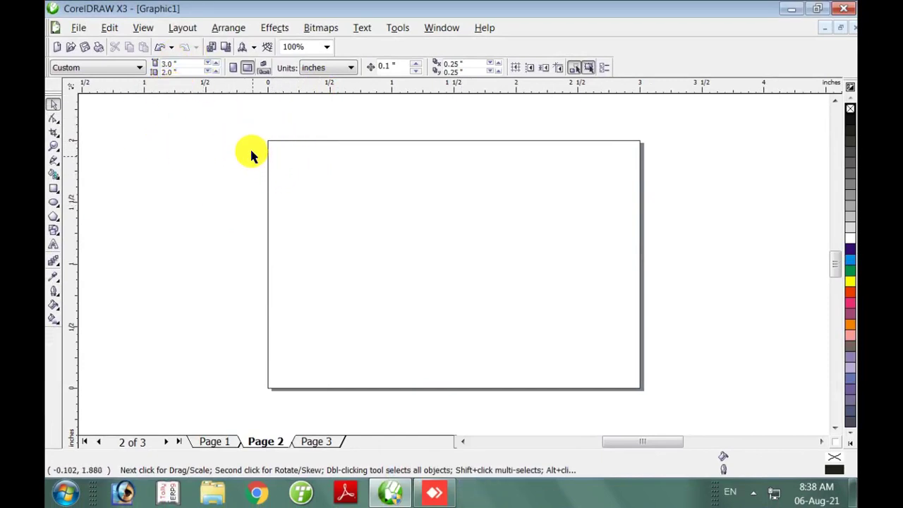
{"action": "left_click_drag", "start_coordinate": [254, 151], "coordinate": [691, 163]}
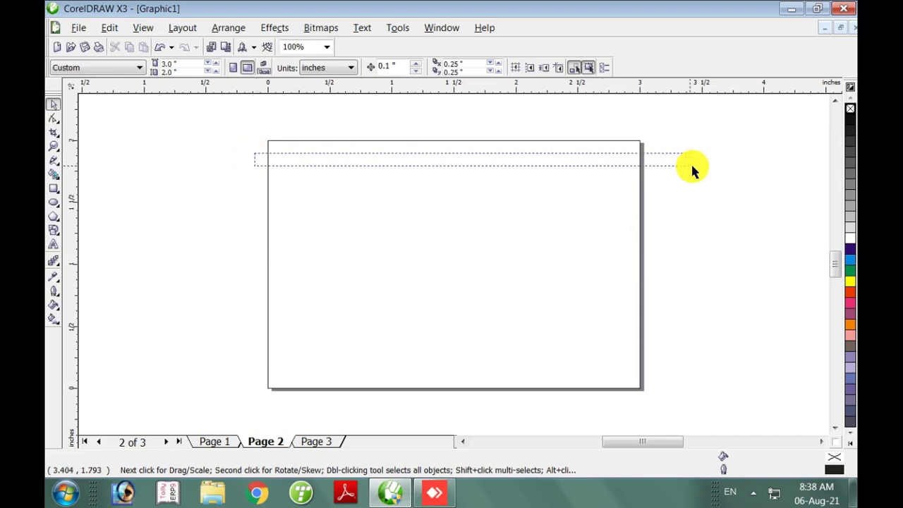
{"action": "left_click_drag", "start_coordinate": [331, 108], "coordinate": [335, 403]}
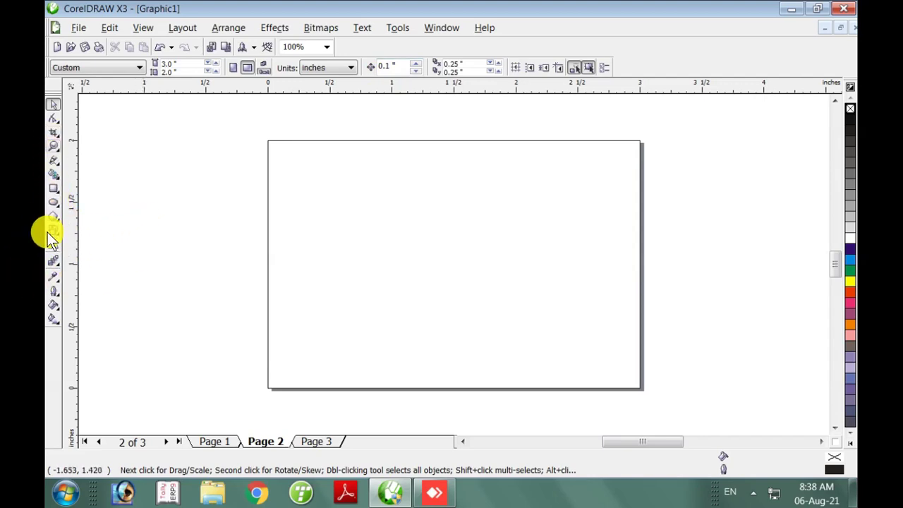
Draw an ellipse about 0.73 inches wide and 0.83 inches high on Page 2, and move it towards the page's centre.
{"action": "left_click", "coordinate": [52, 204]}
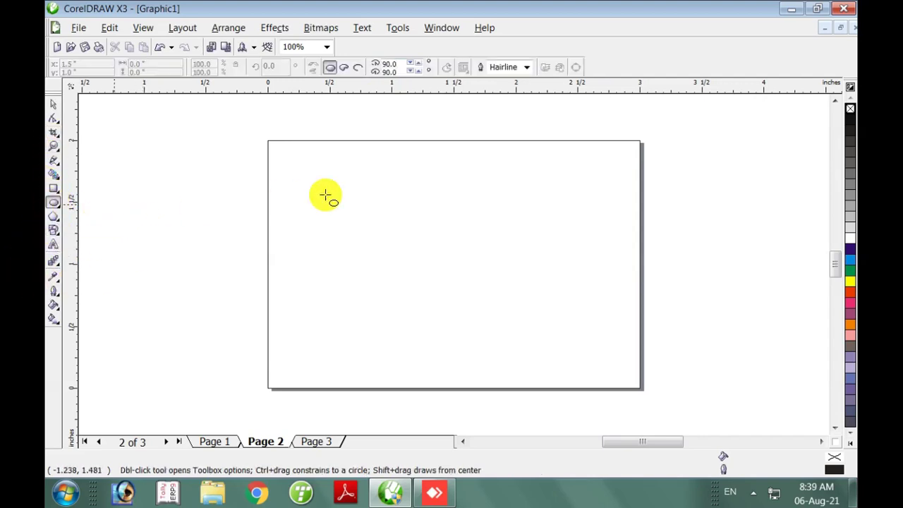
{"action": "left_click_drag", "start_coordinate": [295, 162], "coordinate": [393, 275]}
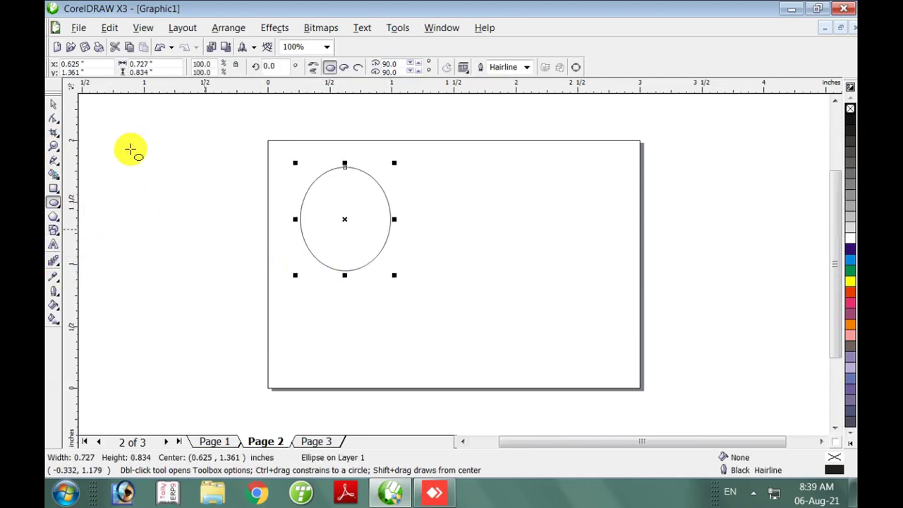
{"action": "left_click", "coordinate": [52, 104]}
{"action": "left_click_drag", "start_coordinate": [342, 196], "coordinate": [419, 206]}
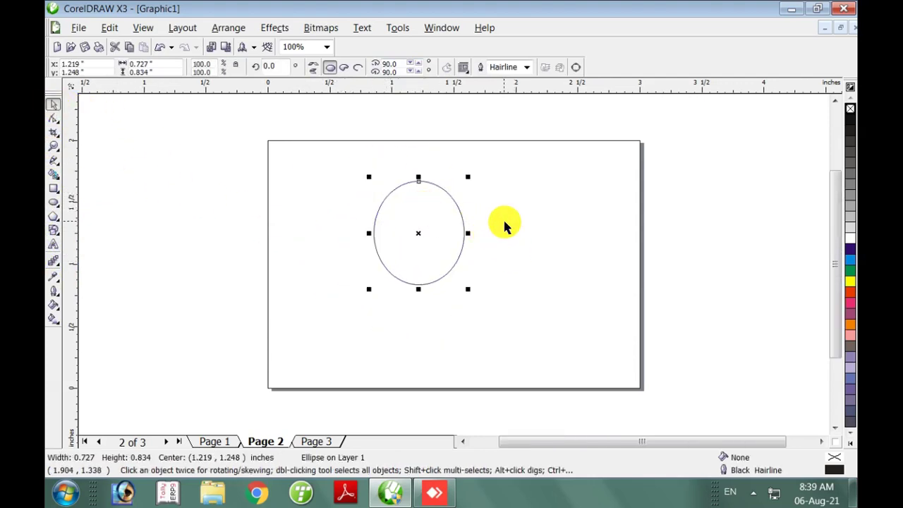
Nudge the ellipse repeatedly down, right, left and up around the page in 0.1-inch steps.
{"action": "key", "text": "Up"}
{"action": "key", "text": "Down"}
{"action": "key", "text": "Down"}
{"action": "key", "text": "Down"}
{"action": "key", "text": "Down"}
{"action": "key", "text": "Right"}
{"action": "key", "text": "Right"}
{"action": "key", "text": "Right"}
{"action": "key", "text": "Right"}
{"action": "key", "text": "Right"}
{"action": "key", "text": "Right"}
{"action": "key", "text": "Right"}
{"action": "key", "text": "Right"}
{"action": "key", "text": "Right"}
{"action": "key", "text": "Right"}
{"action": "key", "text": "Right"}
{"action": "key", "text": "Right"}
{"action": "key", "text": "Right"}
{"action": "key", "text": "Right"}
{"action": "key", "text": "Right"}
{"action": "key", "text": "Right"}
{"action": "key", "text": "Right"}
{"action": "key", "text": "Right"}
{"action": "key", "text": "Left"}
{"action": "key", "text": "Left"}
{"action": "key", "text": "Left"}
{"action": "key", "text": "Left"}
{"action": "key", "text": "Left"}
{"action": "key", "text": "Left"}
{"action": "key", "text": "Left"}
{"action": "key", "text": "Left"}
{"action": "key", "text": "Left"}
{"action": "key", "text": "Left"}
{"action": "key", "text": "Left"}
{"action": "key", "text": "Left"}
{"action": "key", "text": "Left"}
{"action": "key", "text": "Left"}
{"action": "key", "text": "Left"}
{"action": "key", "text": "Left"}
{"action": "key", "text": "Left"}
{"action": "key", "text": "Left"}
{"action": "key", "text": "Left"}
{"action": "key", "text": "Left"}
{"action": "key", "text": "Left"}
{"action": "key", "text": "Left"}
{"action": "key", "text": "Left"}
{"action": "key", "text": "Up"}
{"action": "key", "text": "Up"}
{"action": "key", "text": "Up"}
{"action": "key", "text": "Up"}
{"action": "key", "text": "Up"}
{"action": "key", "text": "Up"}
{"action": "key", "text": "Up"}
{"action": "key", "text": "Up"}
{"action": "key", "text": "Up"}
{"action": "key", "text": "Up"}
{"action": "key", "text": "Right"}
{"action": "key", "text": "Right"}
{"action": "key", "text": "Right"}
{"action": "key", "text": "Right"}
{"action": "key", "text": "Right"}
{"action": "key", "text": "Right"}
{"action": "key", "text": "Right"}
{"action": "key", "text": "Right"}
{"action": "key", "text": "Right"}
{"action": "key", "text": "Right"}
{"action": "key", "text": "Right"}
Place the ellipse near the page's upper-left corner and nudge it 0.1 inch to the right.
{"action": "left_click_drag", "start_coordinate": [343, 177], "coordinate": [349, 233]}
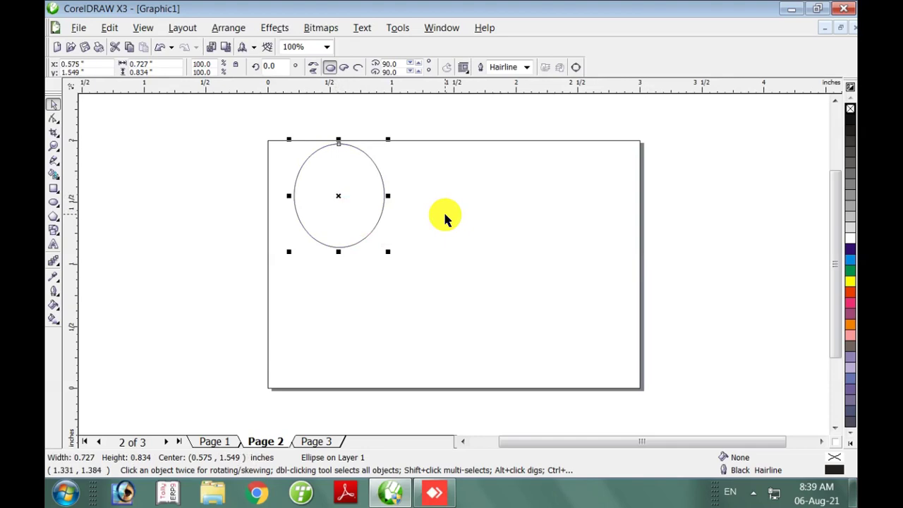
{"action": "key", "text": "Right"}
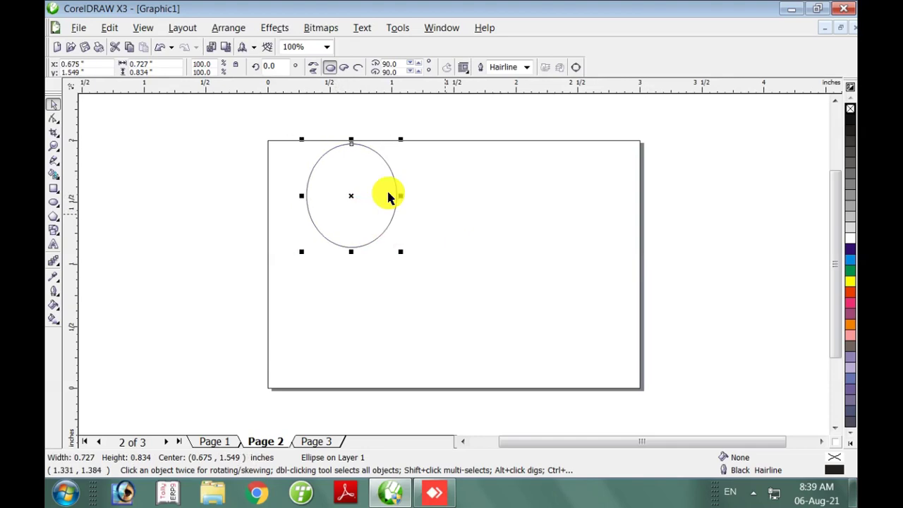
Shift the ellipse slightly, then nudge it repeatedly right and back left along the page's upper edge in 0.1-inch steps.
{"action": "left_click_drag", "start_coordinate": [364, 212], "coordinate": [360, 194]}
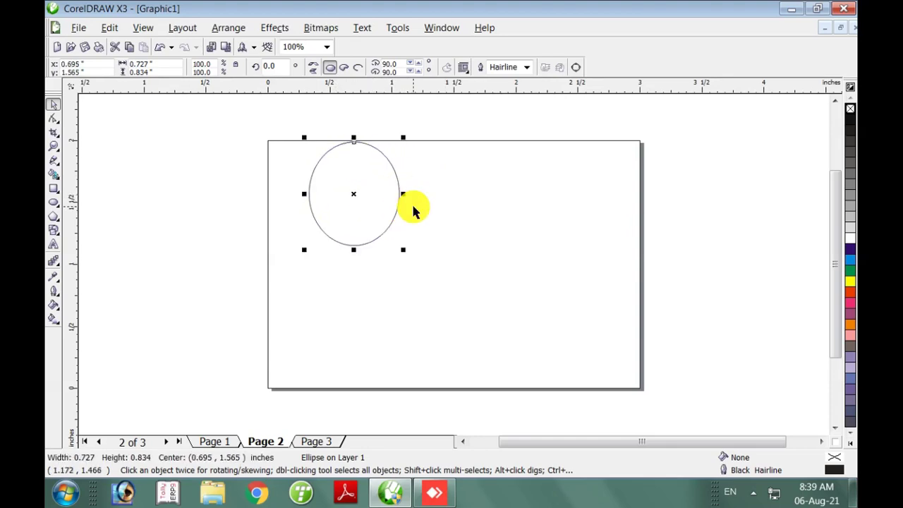
{"action": "key", "text": "Right"}
{"action": "key", "text": "Right"}
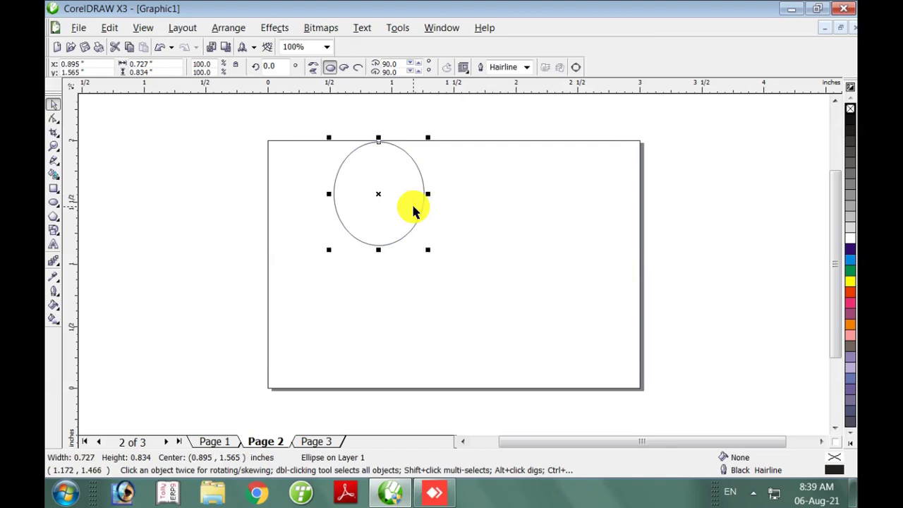
{"action": "key", "text": "Right"}
{"action": "key", "text": "Right"}
{"action": "key", "text": "Right"}
{"action": "key", "text": "Right"}
{"action": "key", "text": "Right"}
{"action": "key", "text": "Right"}
{"action": "key", "text": "Right"}
{"action": "key", "text": "Right"}
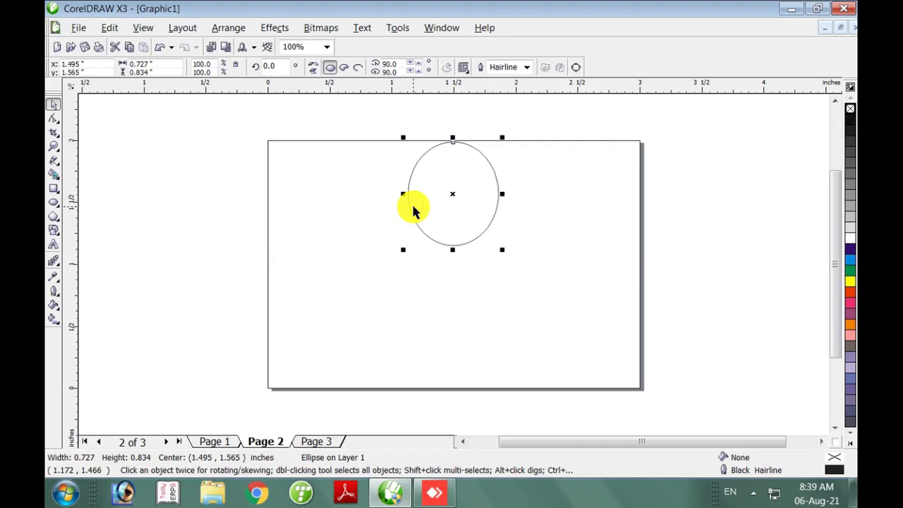
{"action": "key", "text": "Left"}
{"action": "key", "text": "Left"}
{"action": "key", "text": "Left"}
{"action": "key", "text": "Left"}
{"action": "key", "text": "Left"}
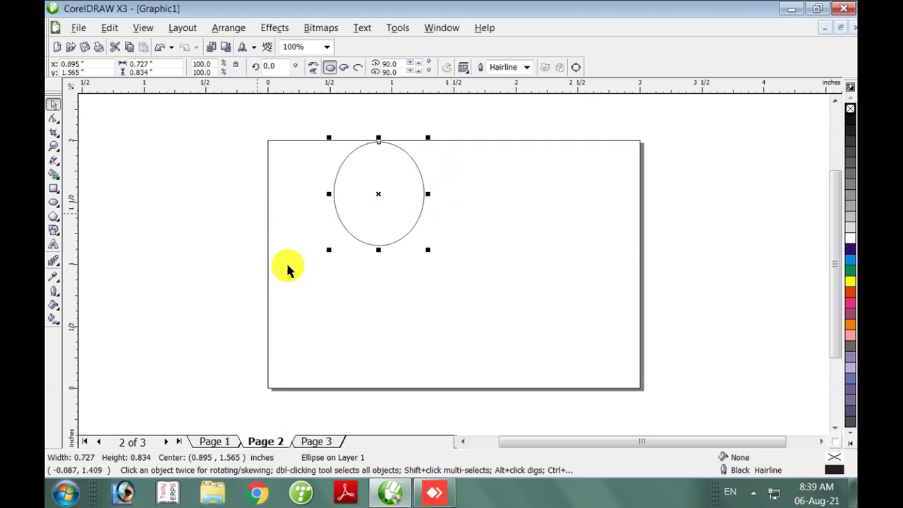
Move the ellipse about 0.27 inches down from the page's upper edge and deselect it.
{"action": "left_click", "coordinate": [319, 196]}
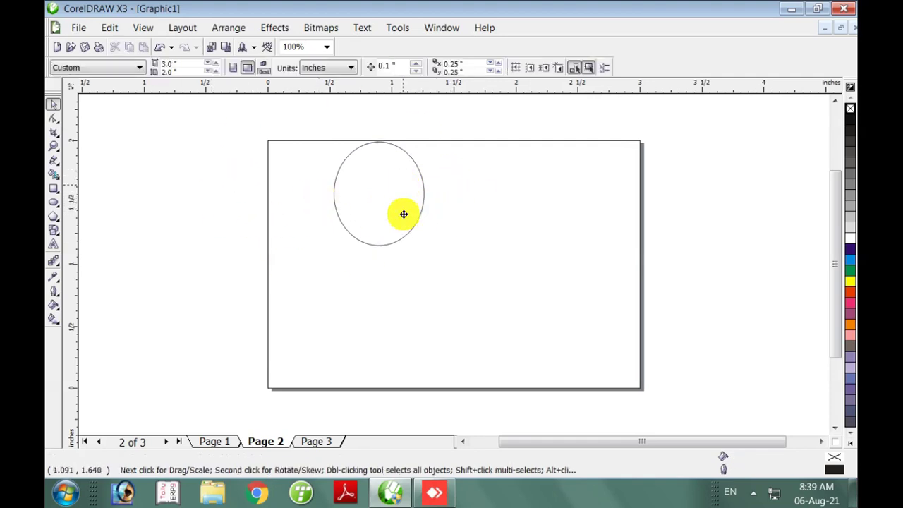
{"action": "left_click_drag", "start_coordinate": [405, 211], "coordinate": [404, 244]}
{"action": "left_click", "coordinate": [366, 141]}
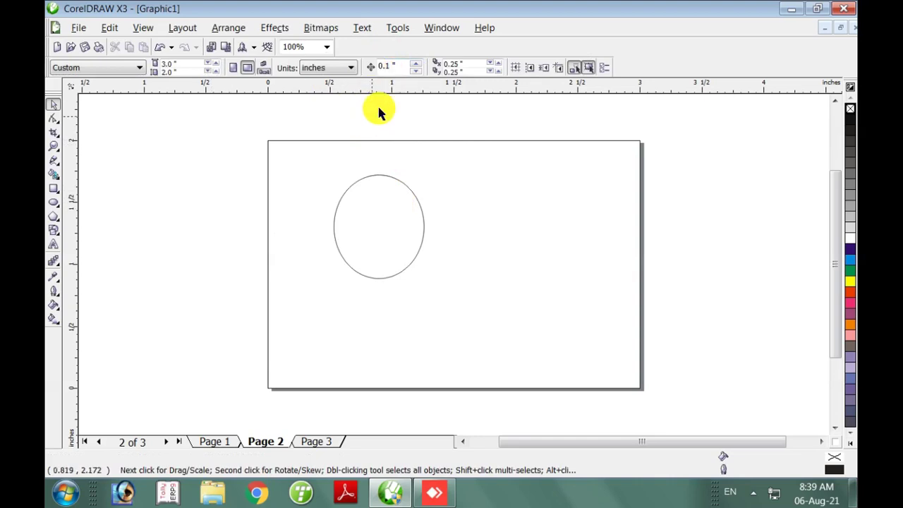
Reduce the nudge distance and nudge the ellipse repeatedly right to about x = 1.525 inches.
{"action": "double_click", "coordinate": [388, 65]}
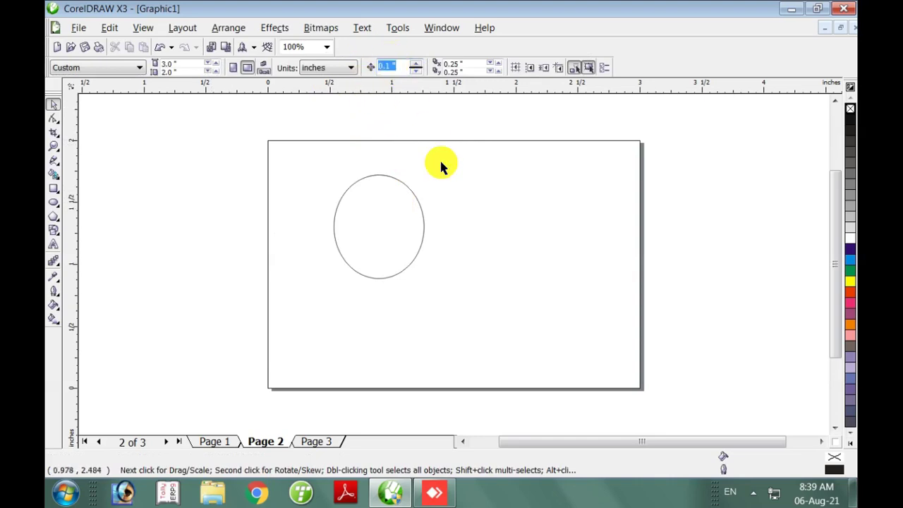
{"action": "type", "text": "0"}
{"action": "left_click", "coordinate": [388, 205]}
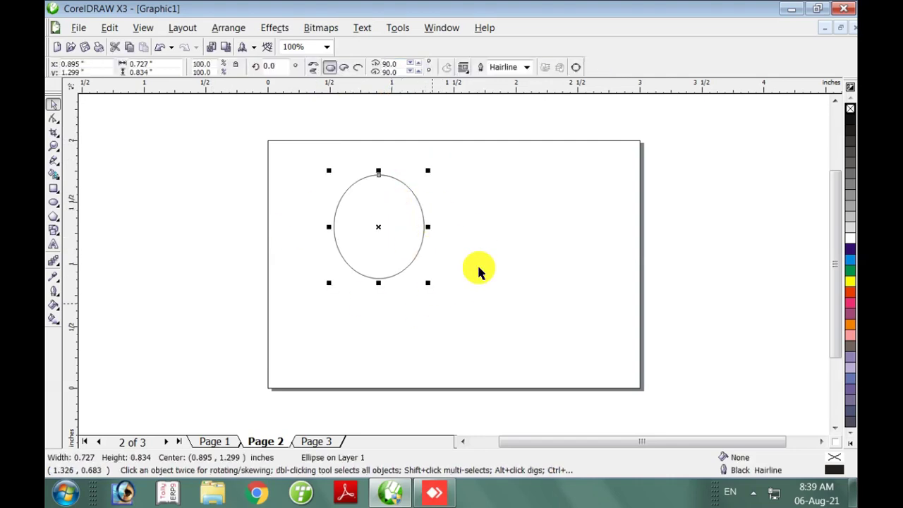
{"action": "key", "text": "Right"}
{"action": "key", "text": "Right"}
{"action": "key", "text": "Right"}
{"action": "key", "text": "Right"}
{"action": "key", "text": "Right"}
{"action": "key", "text": "Right"}
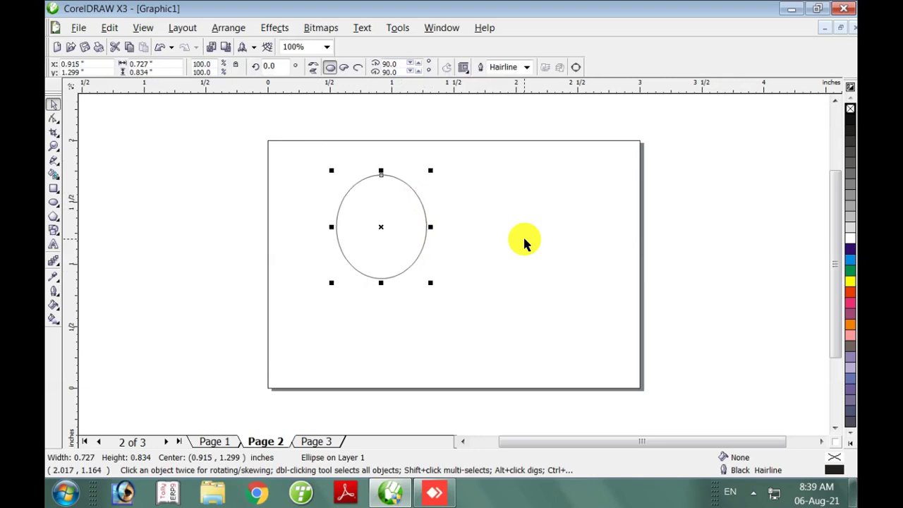
{"action": "key", "text": "Right"}
{"action": "key", "text": "Right"}
{"action": "key", "text": "Right"}
{"action": "key", "text": "Right"}
{"action": "key", "text": "Right"}
{"action": "key", "text": "Right"}
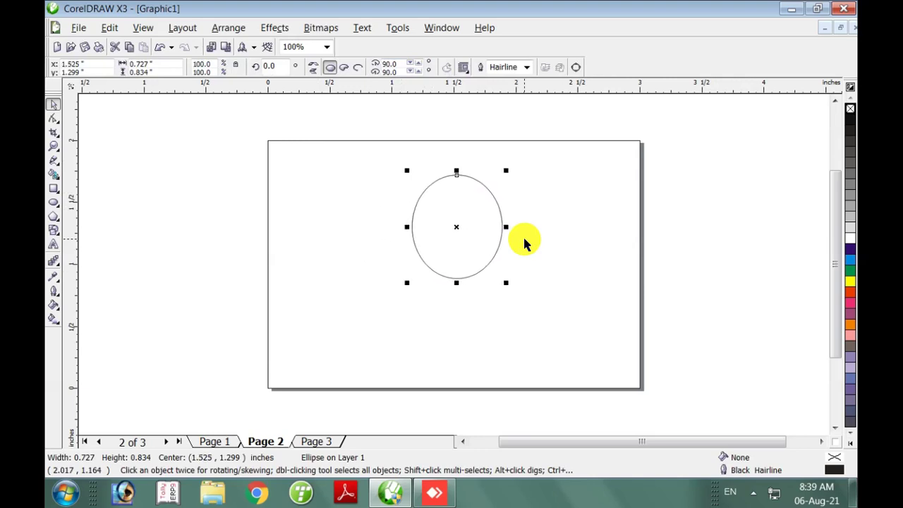
Set the nudge distance to 0.02 inches and nudge the ellipse repeatedly right to about x = 2.105 inches.
{"action": "left_click", "coordinate": [388, 117]}
{"action": "double_click", "coordinate": [406, 65]}
{"action": "type", "text": "0.02"}
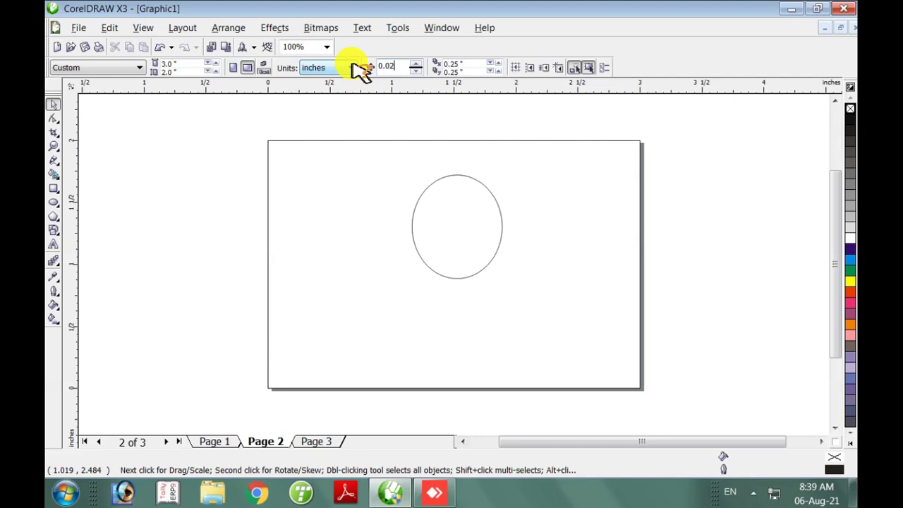
{"action": "left_click", "coordinate": [478, 243]}
{"action": "key", "text": "Right"}
{"action": "key", "text": "Right"}
{"action": "key", "text": "Right"}
{"action": "key", "text": "Right"}
{"action": "key", "text": "Right"}
{"action": "key", "text": "Right"}
{"action": "key", "text": "Right"}
{"action": "key", "text": "Right"}
{"action": "key", "text": "Right"}
{"action": "key", "text": "Right"}
{"action": "key", "text": "Right"}
{"action": "key", "text": "Right"}
{"action": "key", "text": "Right"}
{"action": "key", "text": "Right"}
{"action": "key", "text": "Right"}
{"action": "key", "text": "Right"}
{"action": "key", "text": "Right"}
{"action": "key", "text": "Right"}
{"action": "key", "text": "Right"}
{"action": "key", "text": "Right"}
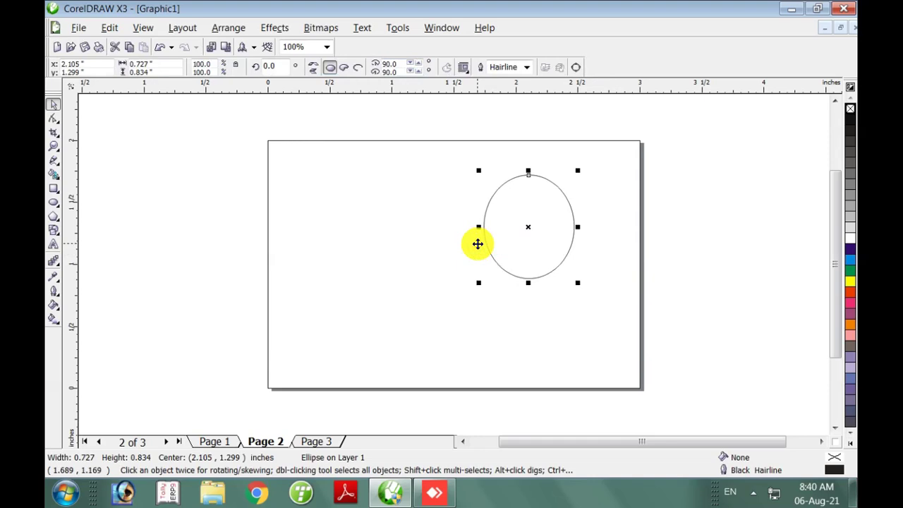
Set the nudge distance to 0.001 inches, move the ellipse near the page's left edge, and nudge it repeatedly right.
{"action": "left_click", "coordinate": [423, 122]}
{"action": "double_click", "coordinate": [388, 66]}
{"action": "type", "text": "0.001\""}
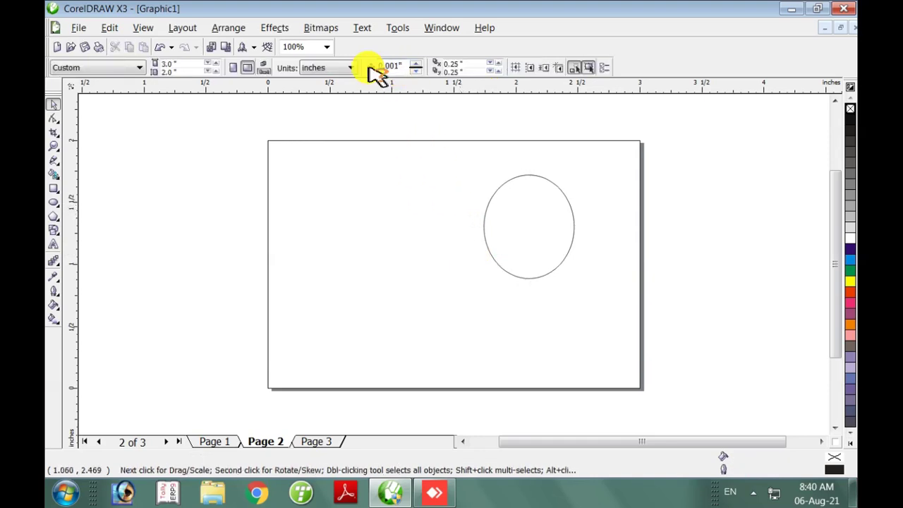
{"action": "left_click_drag", "start_coordinate": [538, 241], "coordinate": [344, 263]}
{"action": "key", "text": "Right"}
{"action": "key", "text": "Right"}
{"action": "key", "text": "Right"}
{"action": "key", "text": "Right"}
{"action": "key", "text": "Right"}
{"action": "key", "text": "Right"}
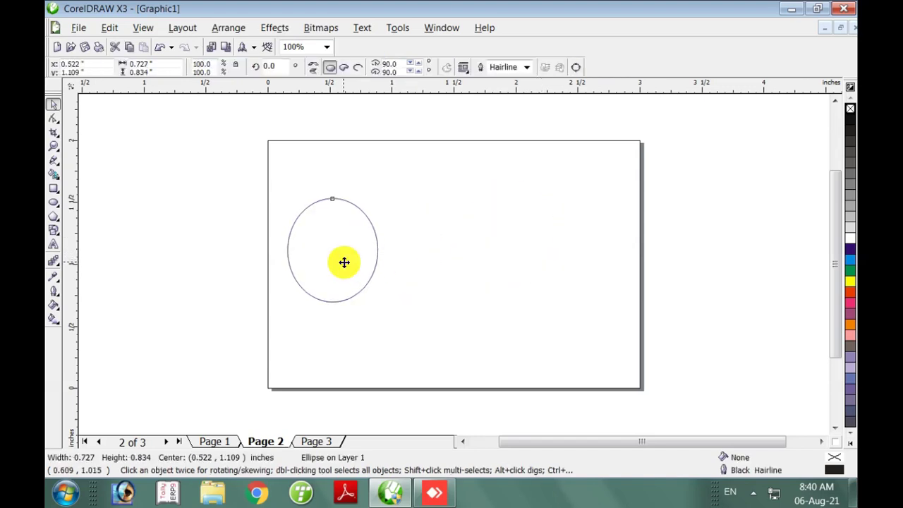
{"action": "key", "text": "Right"}
{"action": "key", "text": "Right"}
{"action": "key", "text": "Right"}
{"action": "key", "text": "Right"}
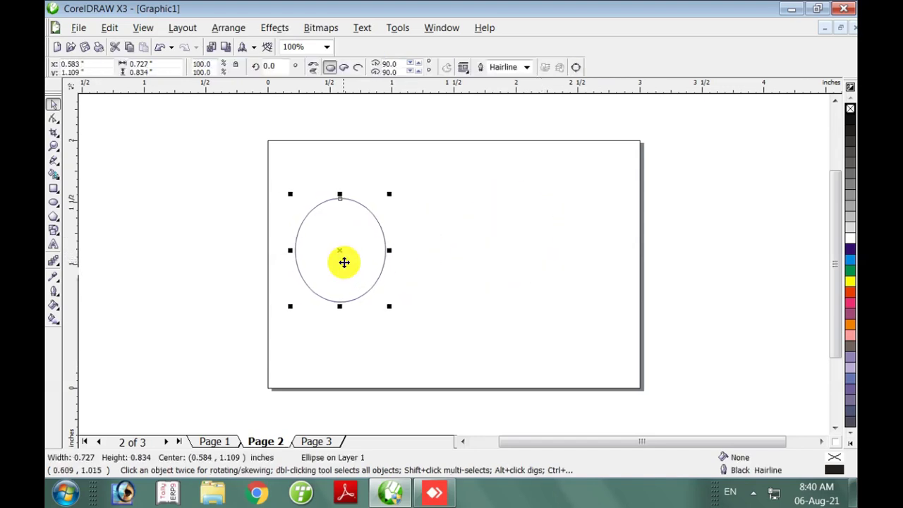
Set the nudge distance to 1.0 inch and nudge the ellipse back and forth horizontally, ending at x = 1.608 inches.
{"action": "left_click", "coordinate": [455, 265]}
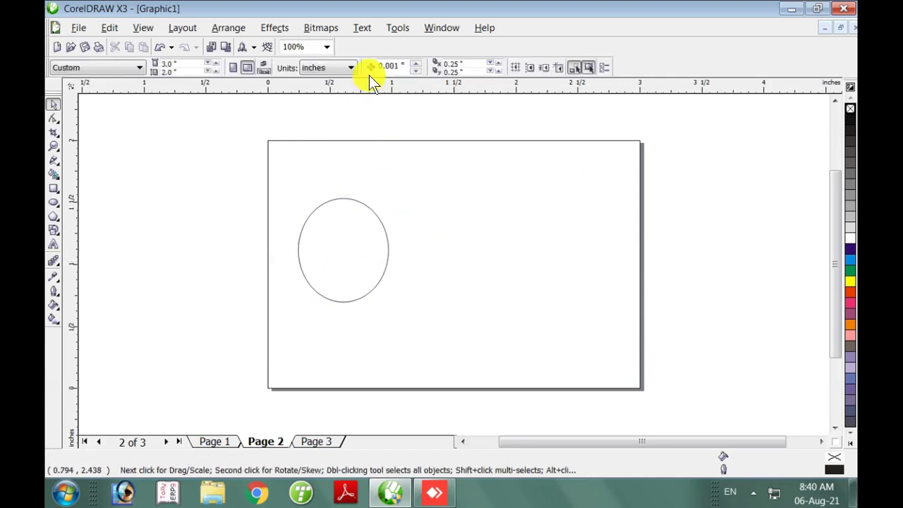
{"action": "left_click_drag", "start_coordinate": [403, 65], "coordinate": [369, 66]}
{"action": "type", "text": "1.0"}
{"action": "key", "text": "Return"}
{"action": "left_click", "coordinate": [342, 226]}
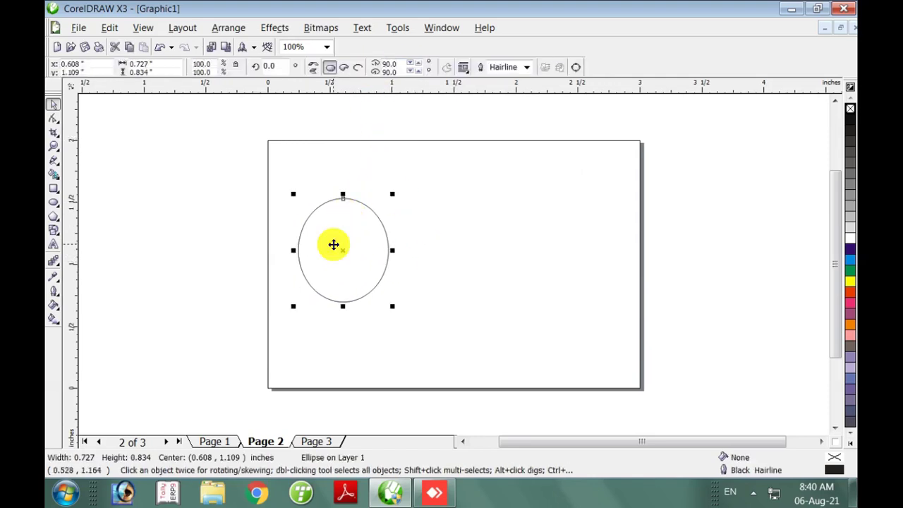
{"action": "key", "text": "Right"}
{"action": "key", "text": "Right"}
{"action": "key", "text": "Right"}
{"action": "key", "text": "Left"}
{"action": "key", "text": "Left"}
{"action": "key", "text": "Left"}
{"action": "key", "text": "Left"}
{"action": "key", "text": "Left"}
{"action": "key", "text": "Right"}
{"action": "key", "text": "Right"}
{"action": "key", "text": "Left"}
{"action": "key", "text": "Right"}
{"action": "key", "text": "Right"}
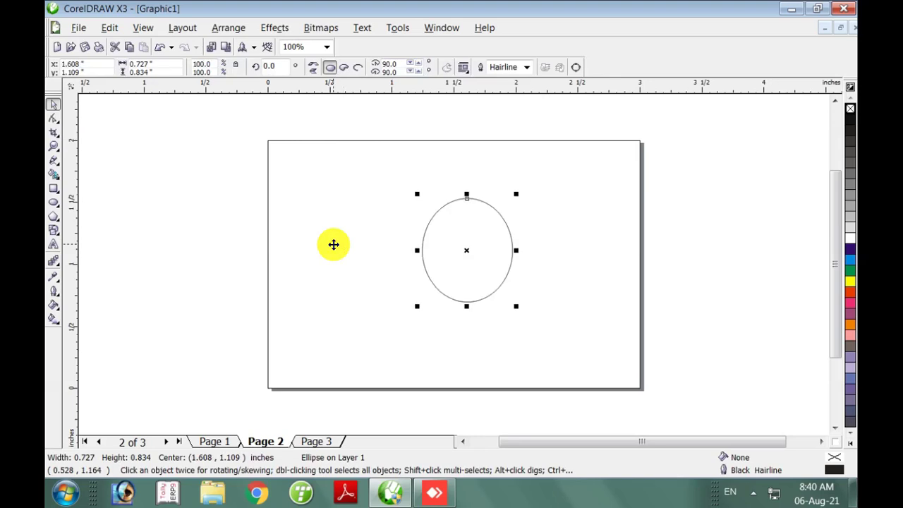
Deselect the ellipse and reselect it by enclosing it in a selection box.
{"action": "left_click", "coordinate": [334, 244]}
{"action": "left_click_drag", "start_coordinate": [396, 171], "coordinate": [543, 342]}
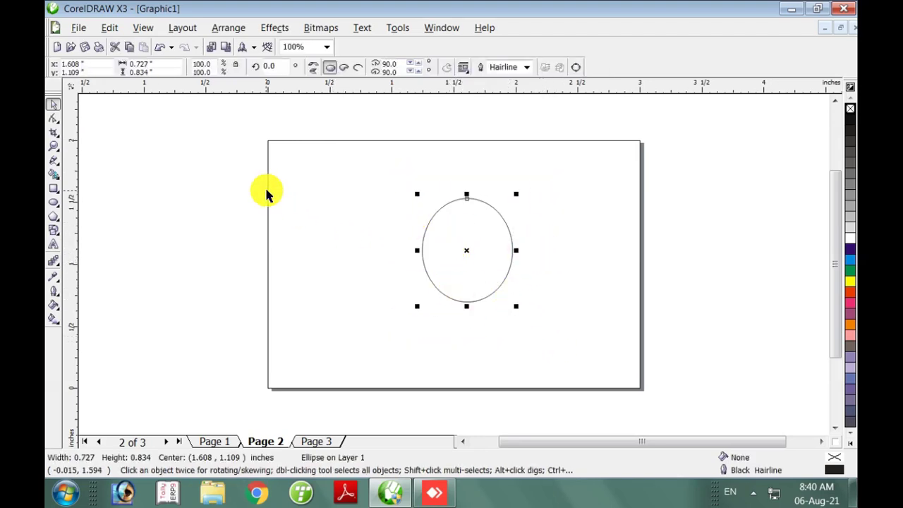
{"action": "left_click", "coordinate": [462, 233]}
{"action": "left_click", "coordinate": [433, 217]}
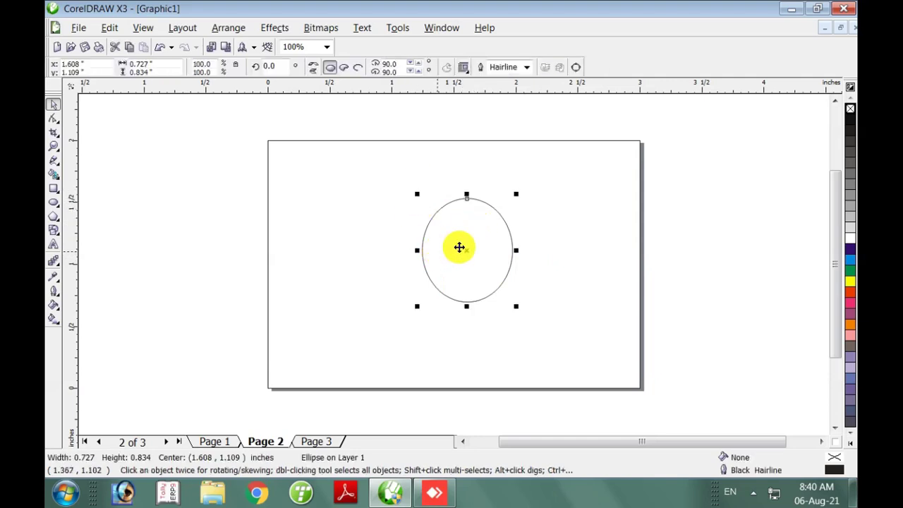
Set the nudge distance to 0.1 inches and move the ellipse to about x = 0.662, y = 1.15 inches.
{"action": "left_click", "coordinate": [381, 172]}
{"action": "left_click", "coordinate": [385, 65]}
{"action": "type", "text": "0.1"}
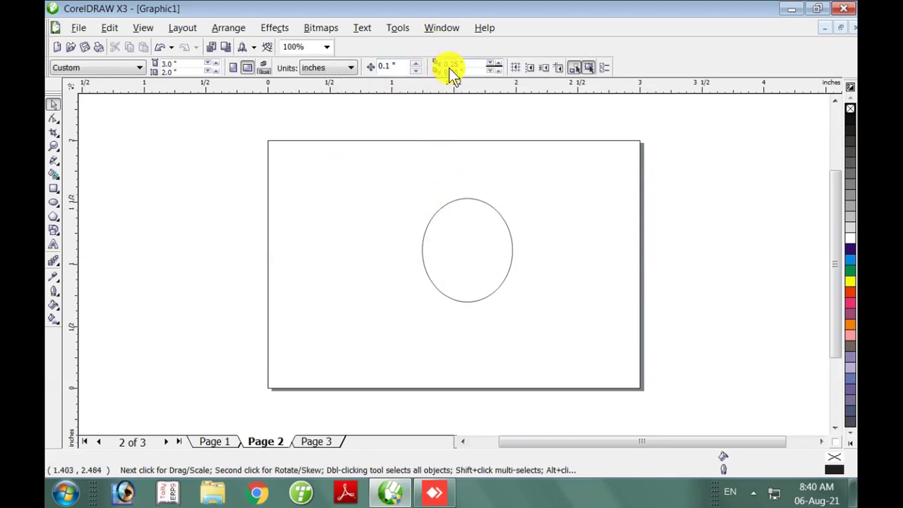
{"action": "left_click_drag", "start_coordinate": [486, 240], "coordinate": [366, 248]}
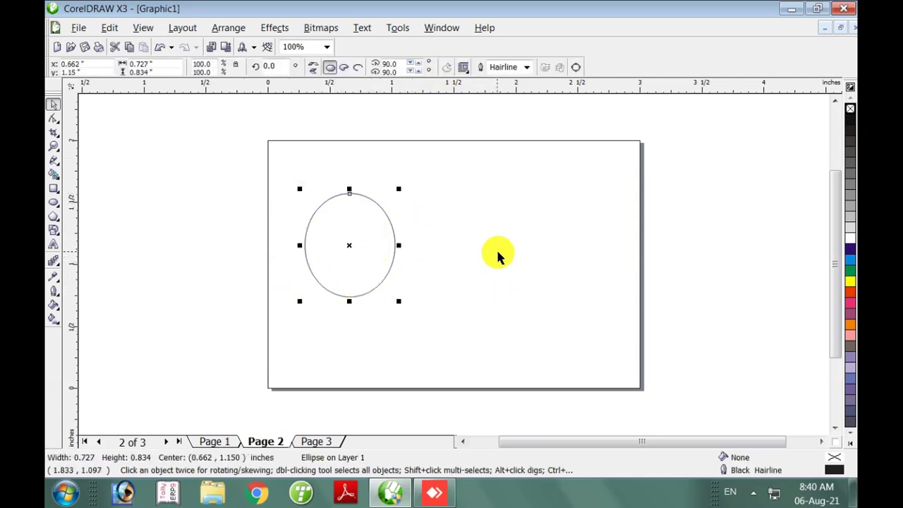
Duplicate the ellipse twice at the 0.25-inch duplicate distance, deleting each copy after it is made.
{"action": "key", "text": "ctrl+d"}
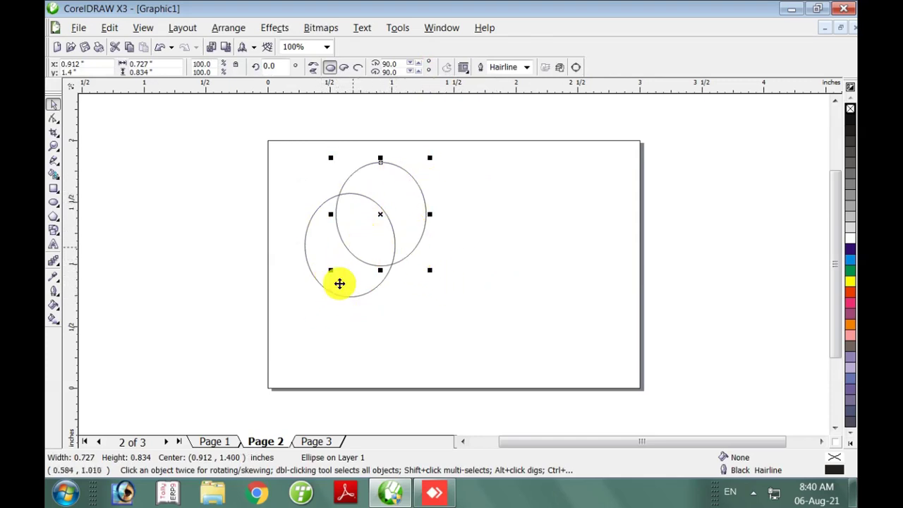
{"action": "left_click_drag", "start_coordinate": [407, 219], "coordinate": [440, 237]}
{"action": "key", "text": "Delete"}
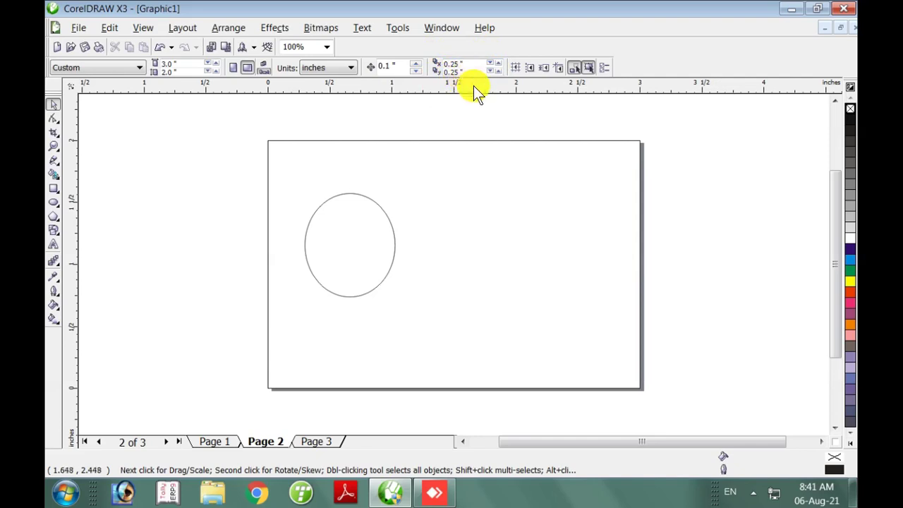
{"action": "left_click", "coordinate": [348, 235]}
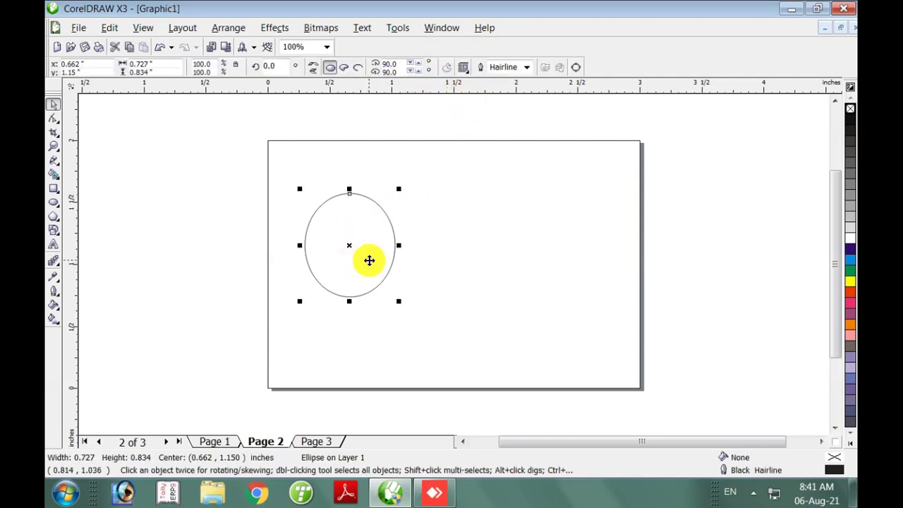
{"action": "key", "text": "ctrl+d"}
{"action": "key", "text": "Delete"}
Set both duplicate distances to 0.1 inches, then duplicate the ellipse, pull the copy aside and delete it.
{"action": "left_click", "coordinate": [455, 63]}
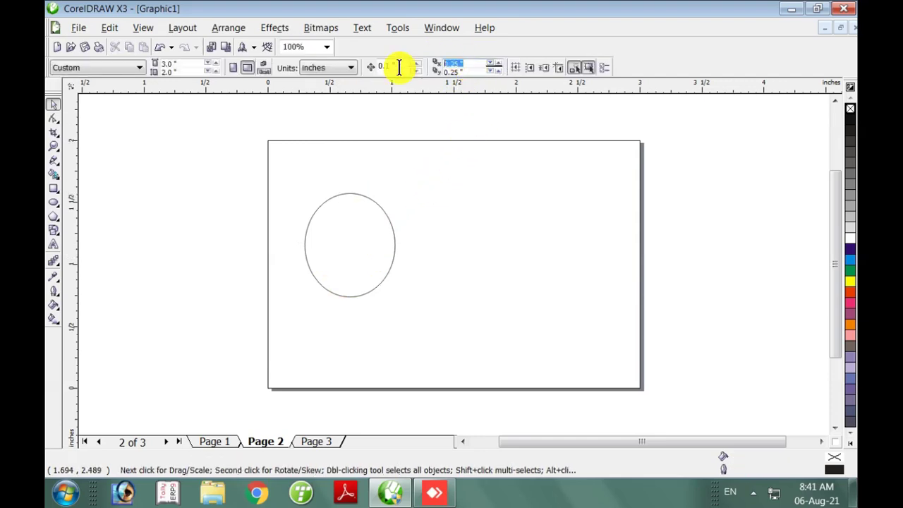
{"action": "type", "text": "0"}
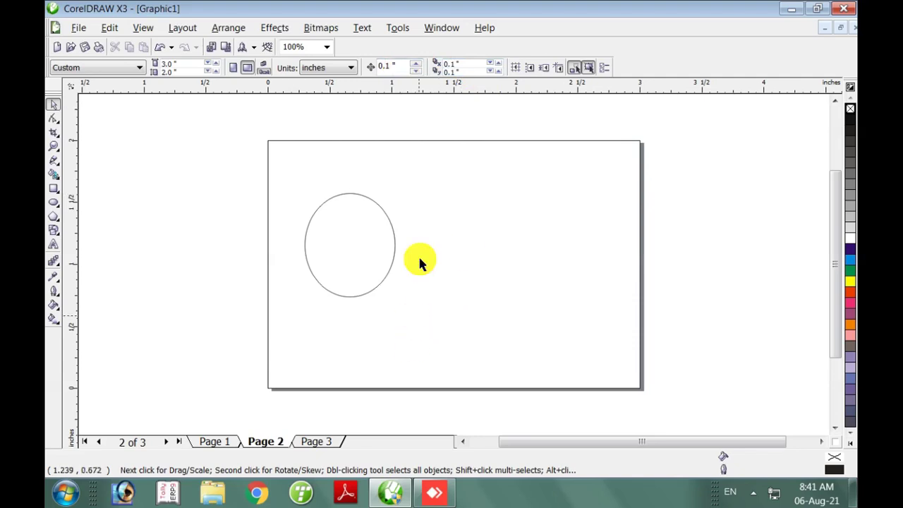
{"action": "left_click", "coordinate": [382, 208]}
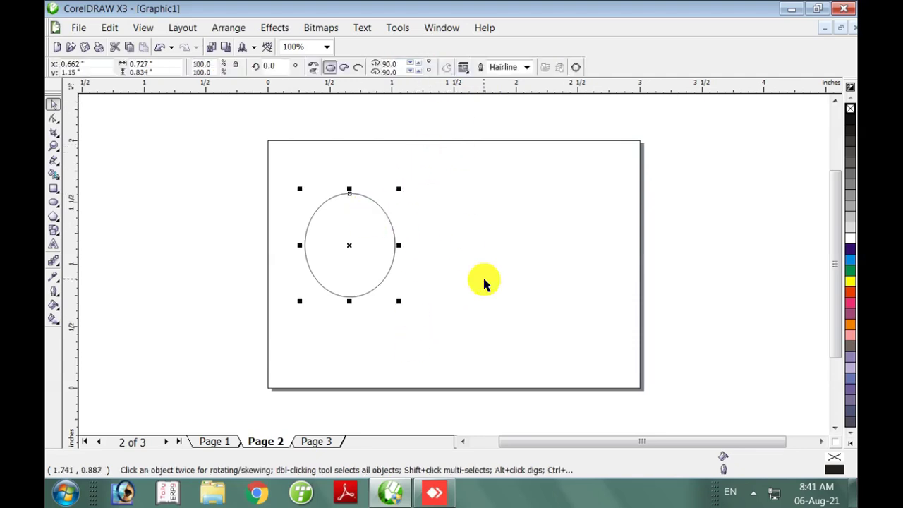
{"action": "key", "text": "ctrl+d"}
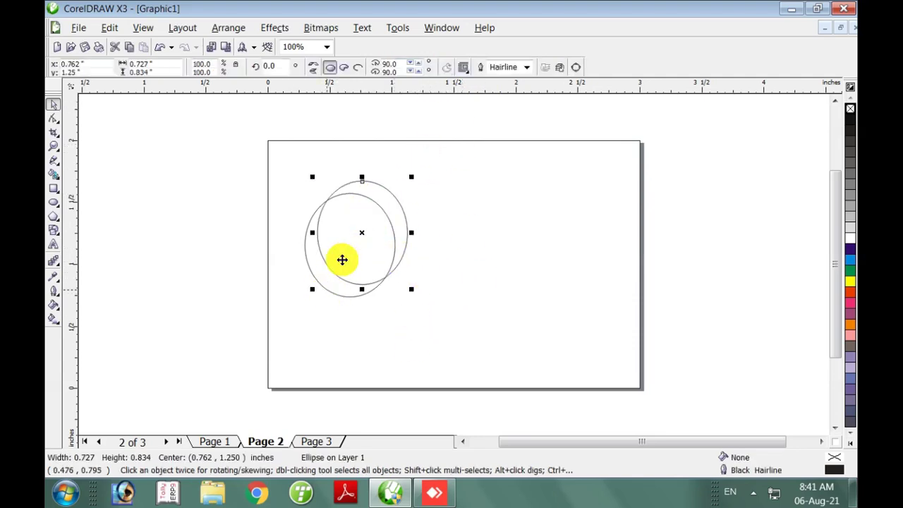
{"action": "left_click_drag", "start_coordinate": [339, 226], "coordinate": [426, 230]}
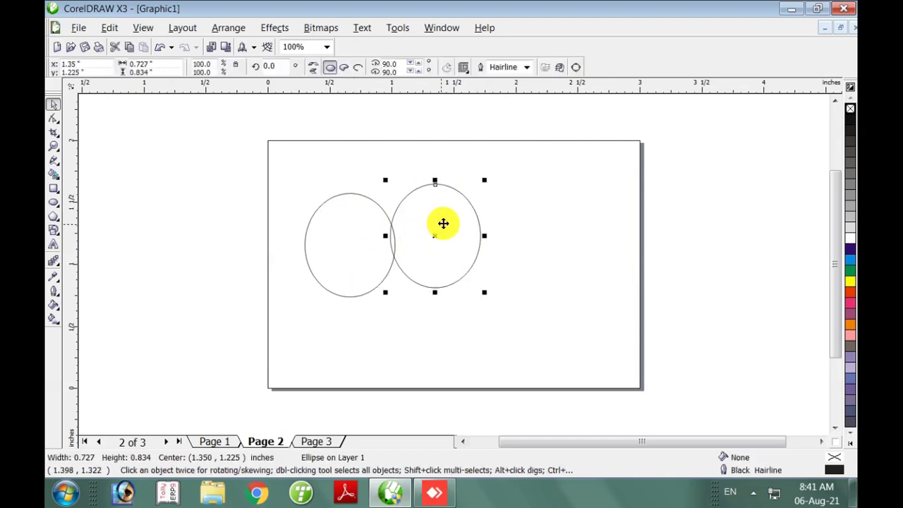
{"action": "key", "text": "Delete"}
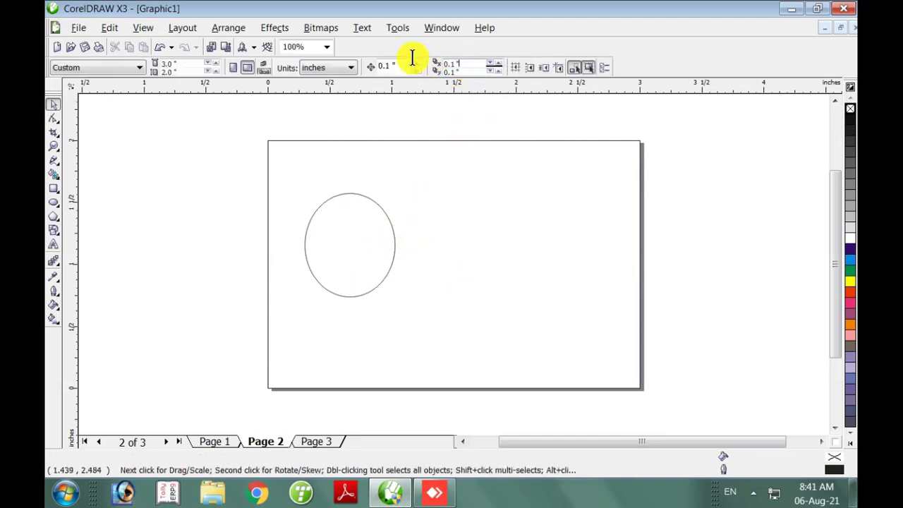
Set the duplicate distances to 0.5 inches, then duplicate the ellipse and delete the copy.
{"action": "type", "text": "0.5"}
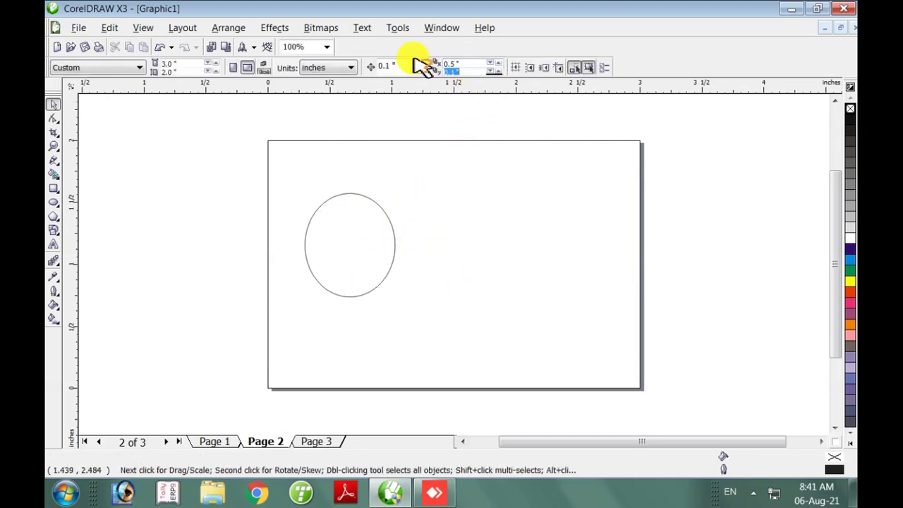
{"action": "left_click", "coordinate": [353, 240]}
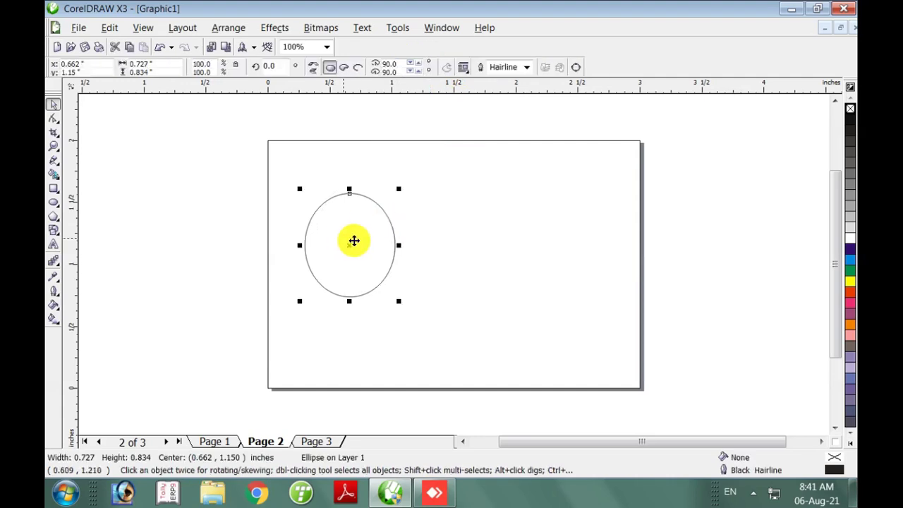
{"action": "key", "text": "ctrl+d"}
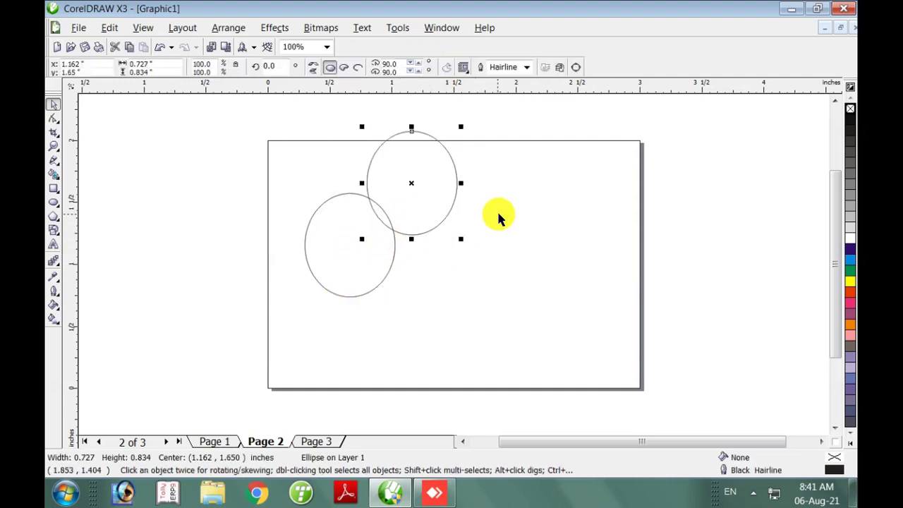
{"action": "key", "text": "Delete"}
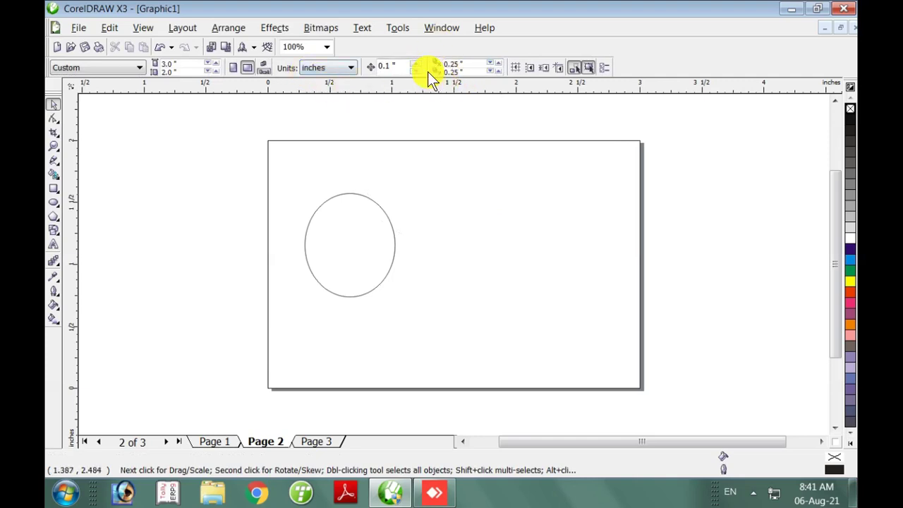
Move the ellipse straight down to about x = 0.672, y = 0.915 inches.
{"action": "left_click", "coordinate": [359, 258]}
{"action": "left_click_drag", "start_coordinate": [358, 258], "coordinate": [359, 287]}
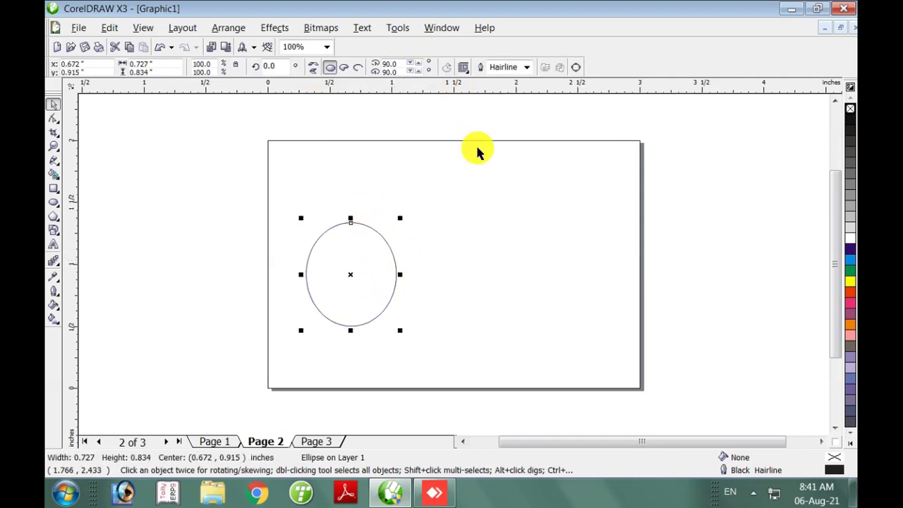
{"action": "left_click", "coordinate": [496, 179]}
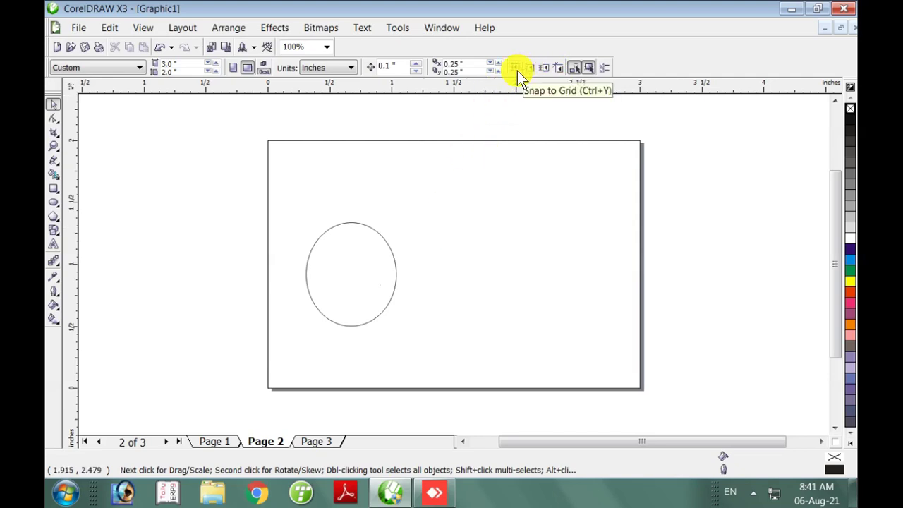
Enable Snap to Grid and move the ellipse to about x = 0.846, y = 1.222 inches.
{"action": "left_click", "coordinate": [393, 282]}
{"action": "left_click_drag", "start_coordinate": [359, 292], "coordinate": [389, 233]}
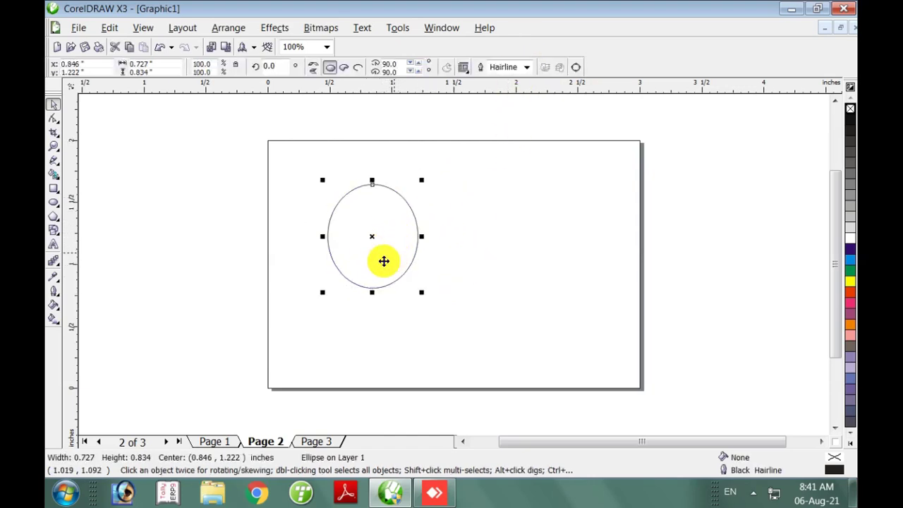
{"action": "left_click", "coordinate": [395, 248]}
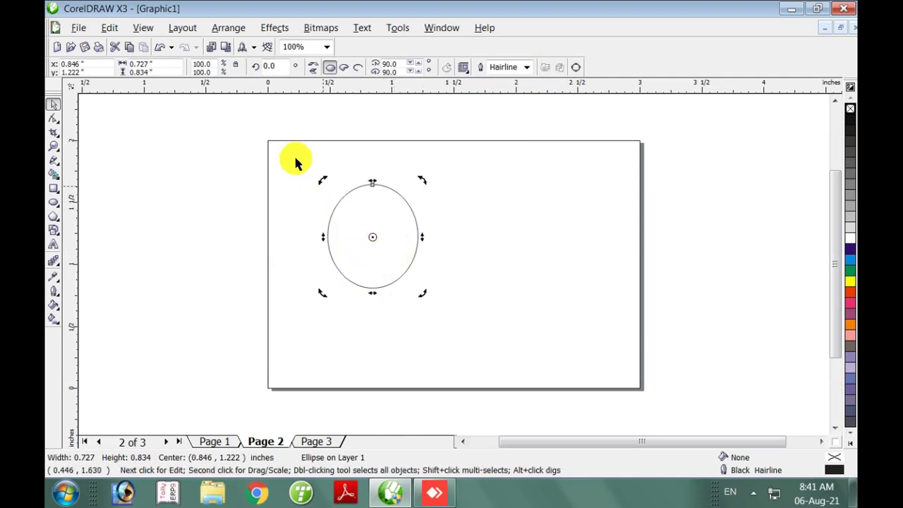
{"action": "left_click", "coordinate": [241, 156]}
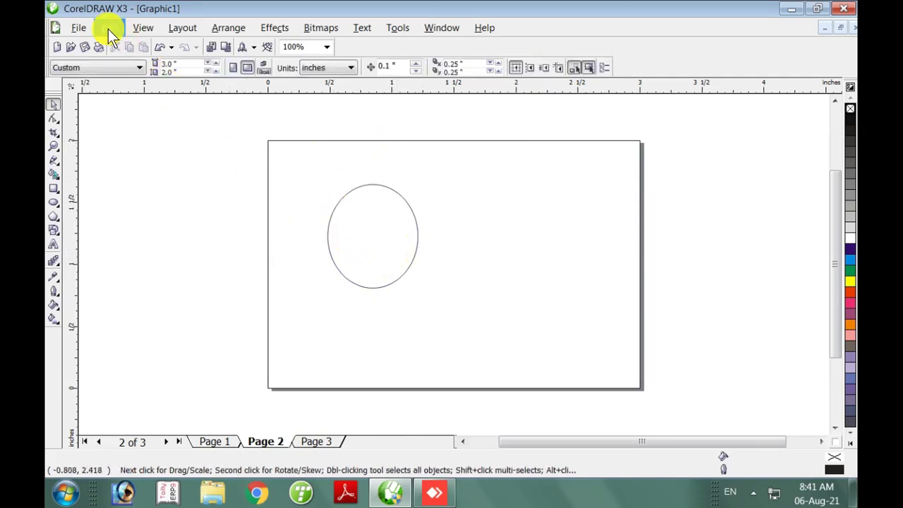
Show the grid on the page and move the ellipse to about x = 0.887, y = 1.333 inches.
{"action": "left_click", "coordinate": [142, 27]}
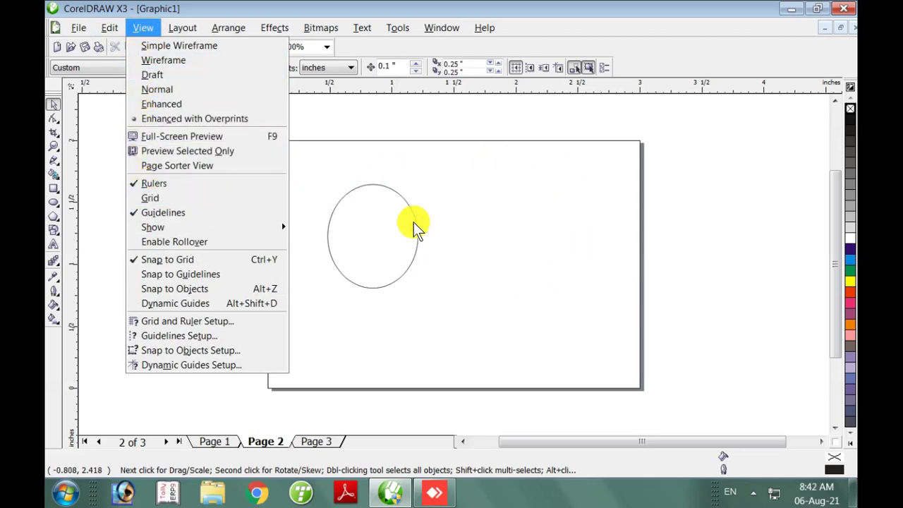
{"action": "left_click", "coordinate": [163, 199]}
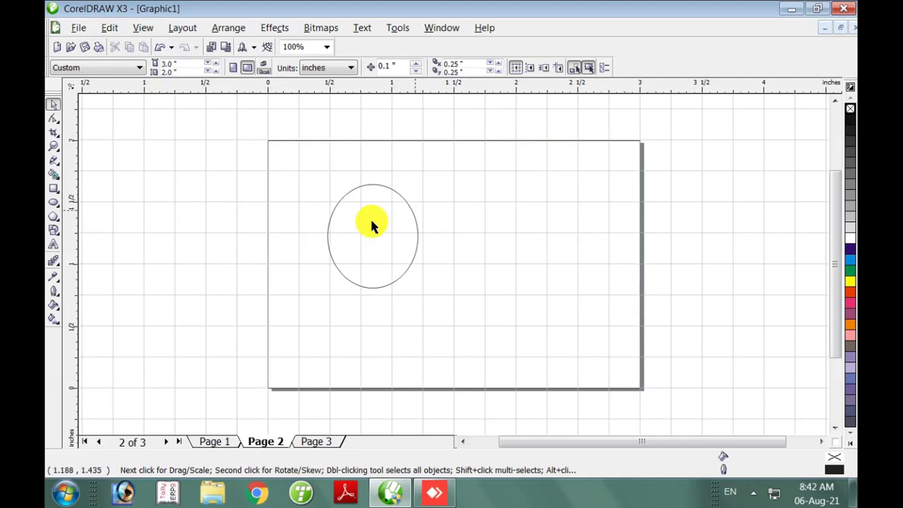
{"action": "left_click", "coordinate": [373, 234]}
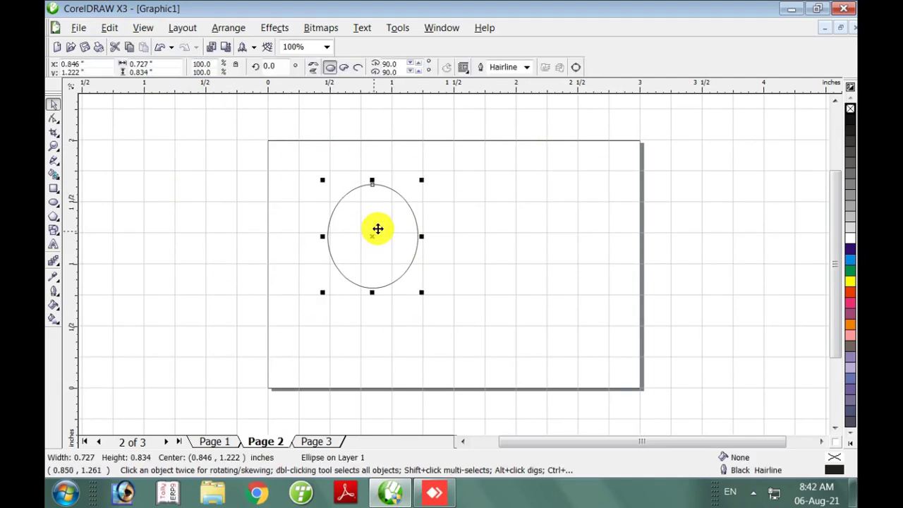
{"action": "left_click_drag", "start_coordinate": [379, 218], "coordinate": [384, 201]}
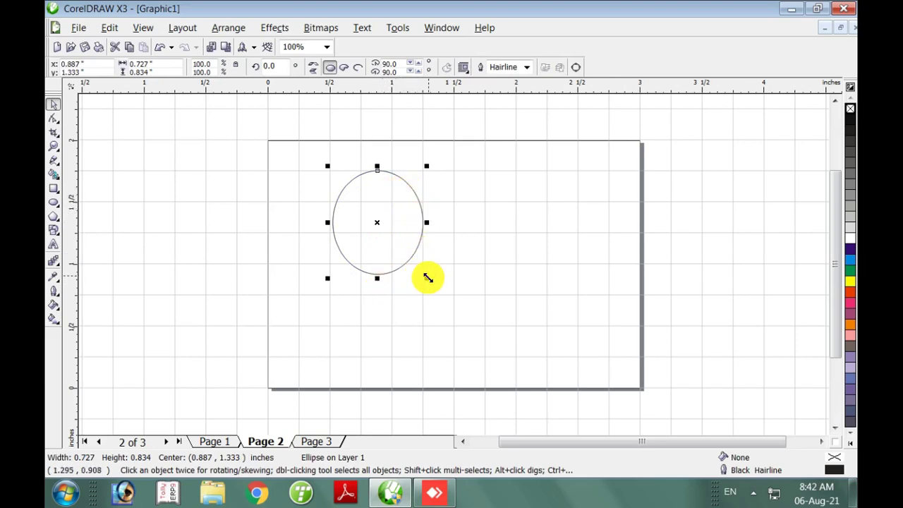
Enlarge the ellipse to about 0.871 by 1.0 inches and snap it along the grid to x = 1.186, y = 1.5 inches.
{"action": "left_click_drag", "start_coordinate": [428, 278], "coordinate": [455, 300]}
{"action": "left_click", "coordinate": [145, 162]}
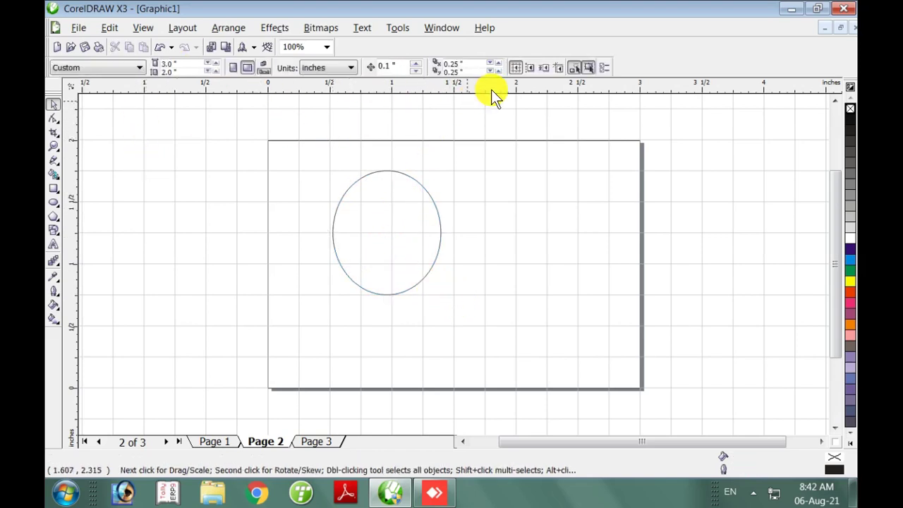
{"action": "mouse_move", "coordinate": [384, 227]}
{"action": "left_mouse_down"}
{"action": "mouse_move", "coordinate": [397, 233]}
{"action": "mouse_move", "coordinate": [387, 222]}
{"action": "left_mouse_up"}
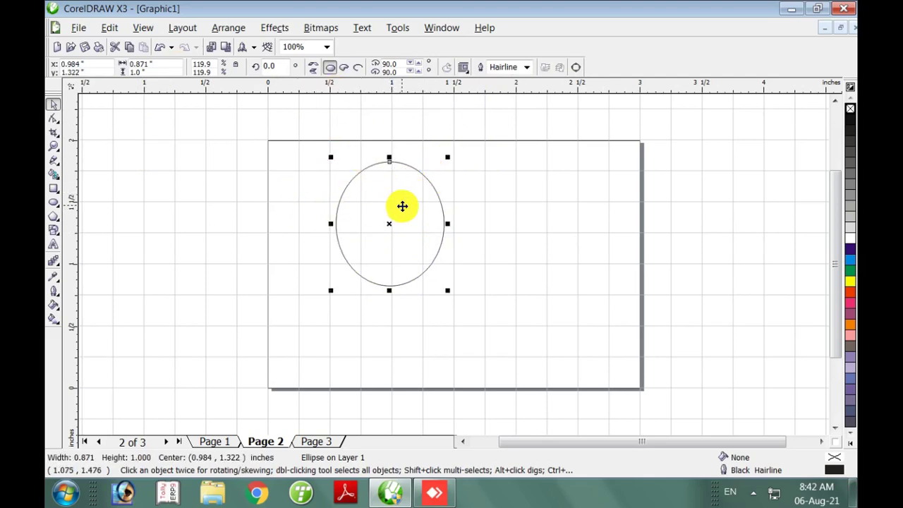
{"action": "left_click_drag", "start_coordinate": [405, 201], "coordinate": [414, 211]}
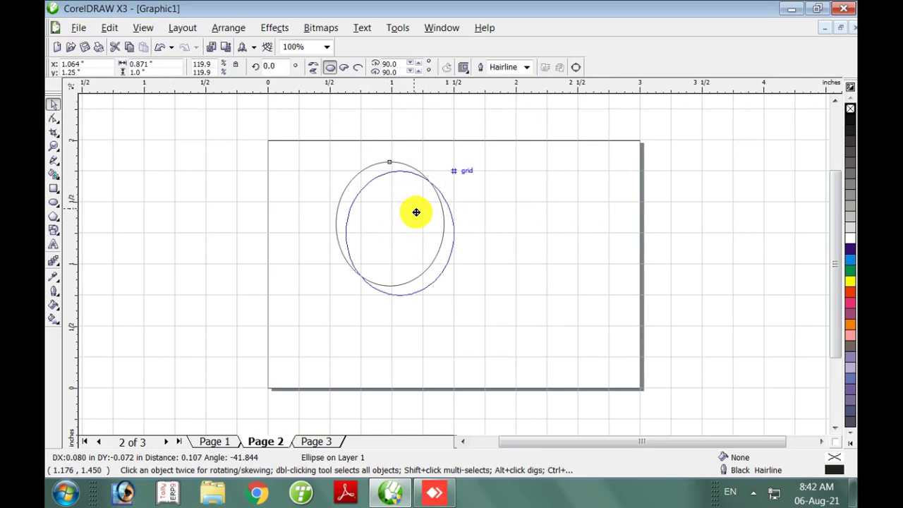
{"action": "left_click_drag", "start_coordinate": [416, 213], "coordinate": [405, 187]}
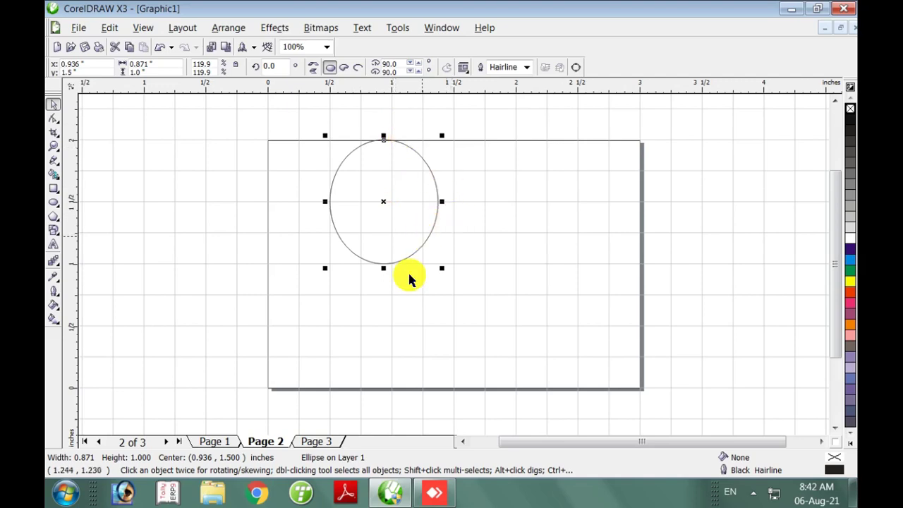
{"action": "left_click_drag", "start_coordinate": [411, 209], "coordinate": [445, 210]}
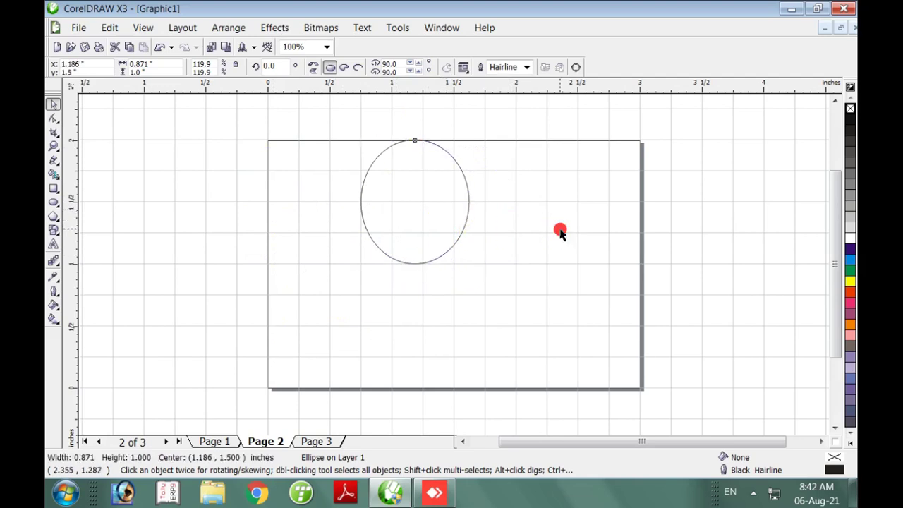
{"action": "left_click", "coordinate": [559, 230]}
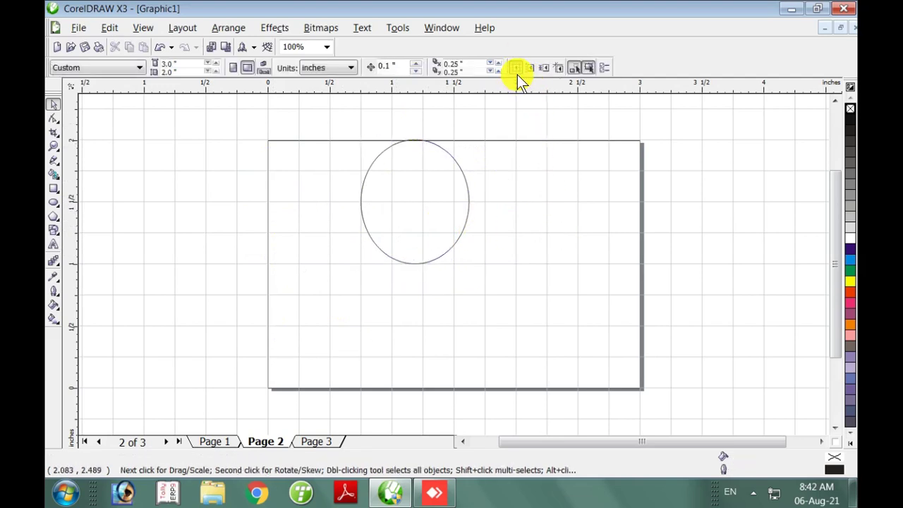
Snap the ellipse down the grid to x = 1.186, y = 1.25 inches.
{"action": "left_click", "coordinate": [425, 186]}
{"action": "left_click_drag", "start_coordinate": [426, 187], "coordinate": [429, 214]}
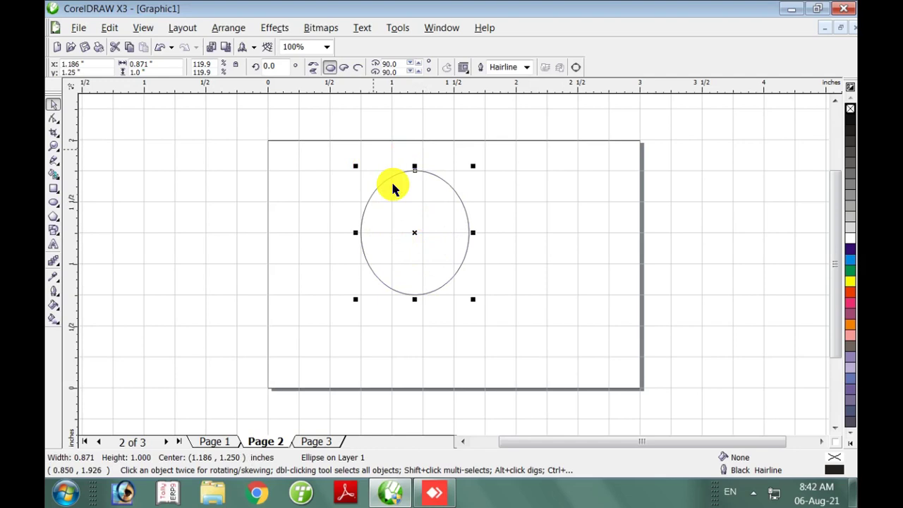
{"action": "mouse_move", "coordinate": [422, 200]}
{"action": "left_mouse_down"}
{"action": "mouse_move", "coordinate": [427, 218]}
{"action": "mouse_move", "coordinate": [426, 199]}
{"action": "left_mouse_up"}
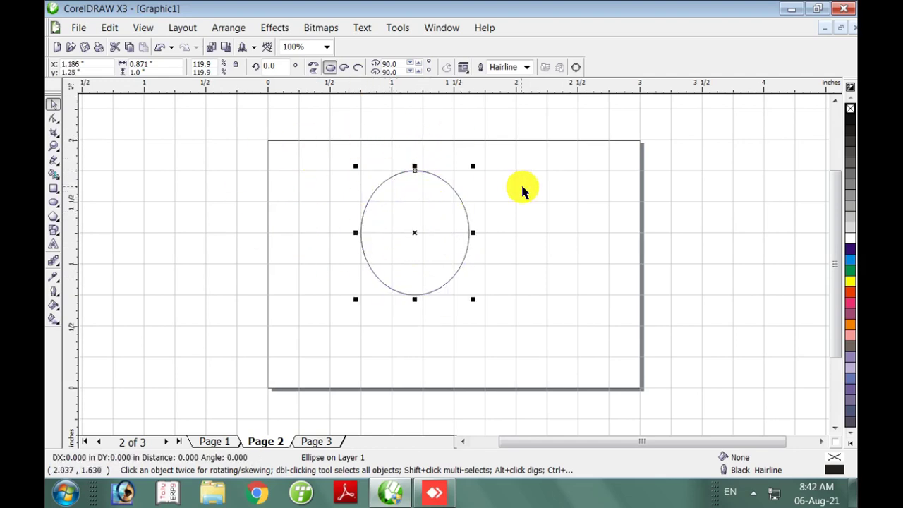
{"action": "left_click", "coordinate": [519, 187]}
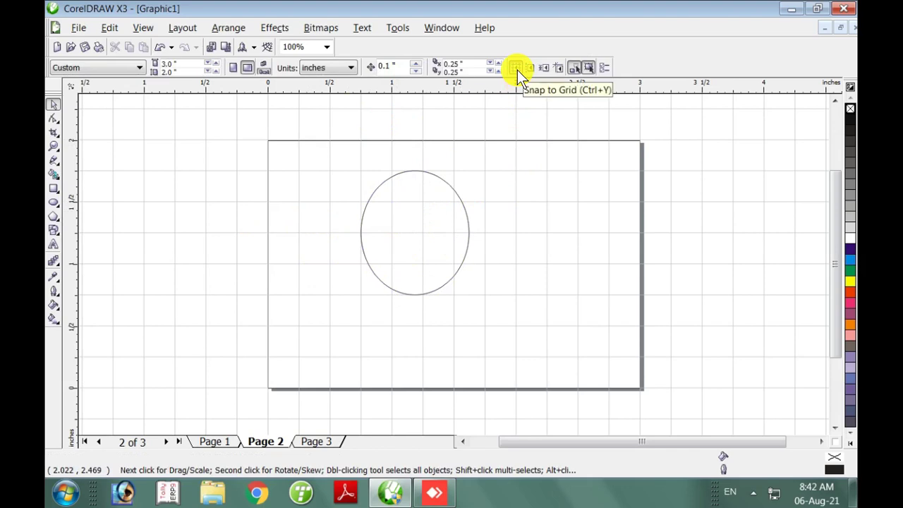
Turn off Snap to Grid and hide the grid.
{"action": "left_click", "coordinate": [515, 69]}
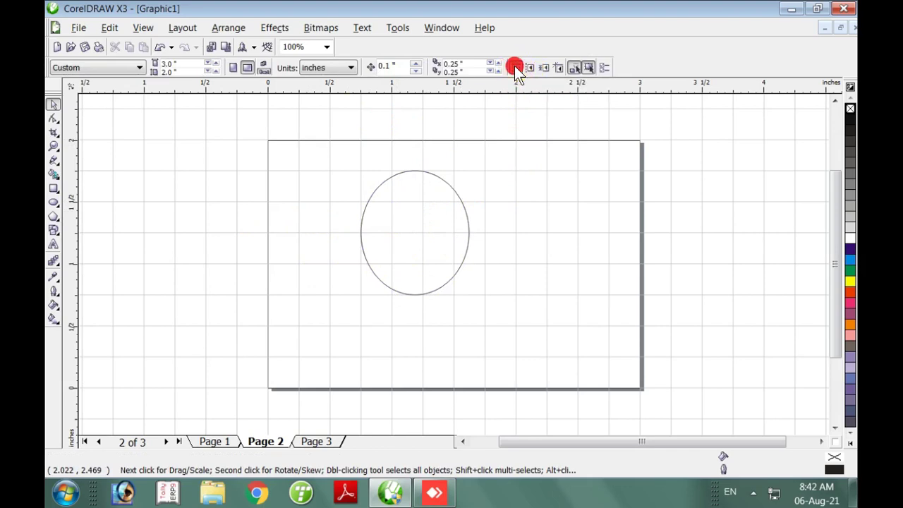
{"action": "left_click", "coordinate": [373, 186]}
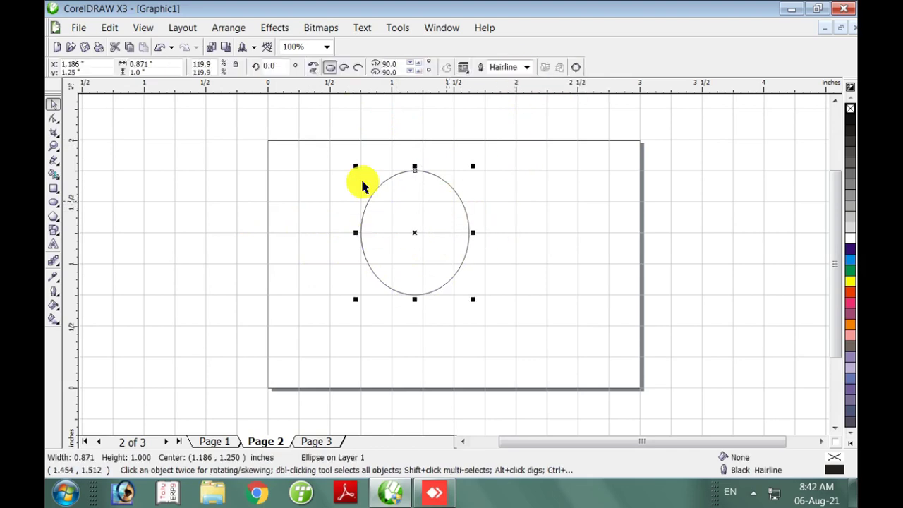
{"action": "left_click", "coordinate": [142, 28]}
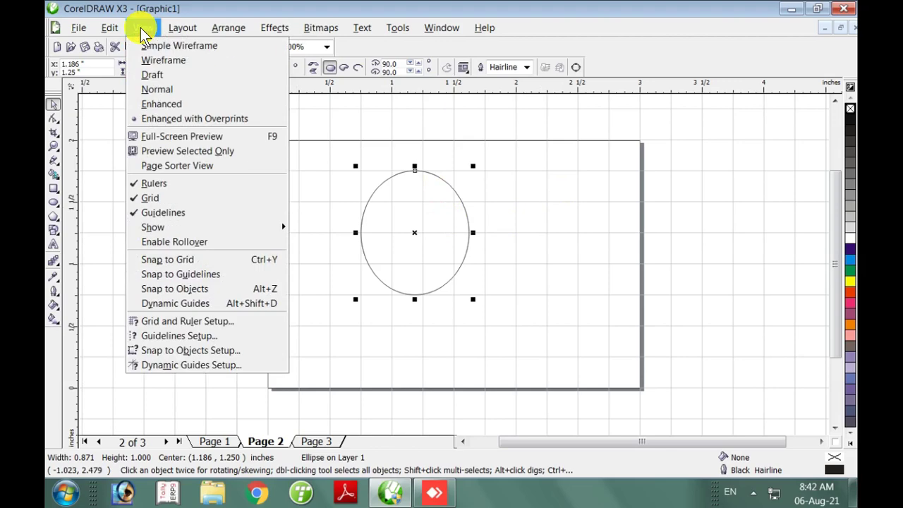
{"action": "left_click", "coordinate": [149, 199]}
Turn off the display of guidelines.
{"action": "left_click", "coordinate": [179, 28]}
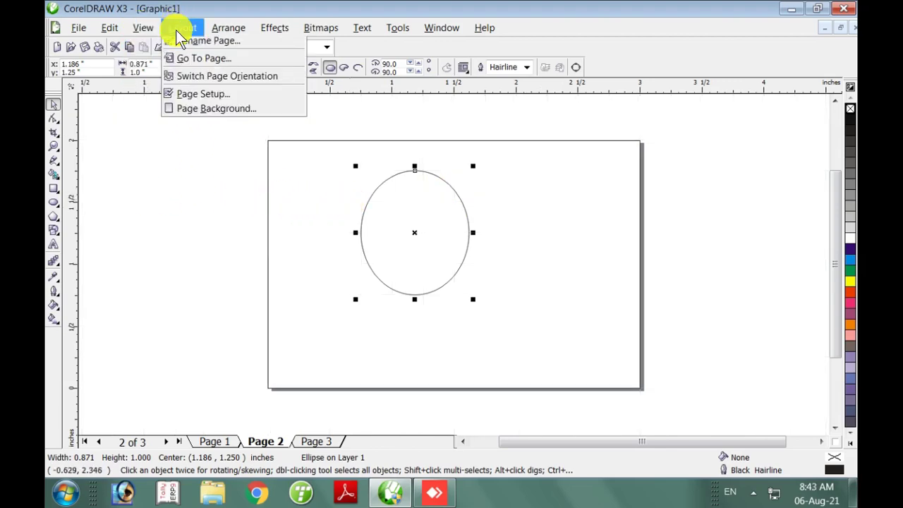
{"action": "left_click", "coordinate": [143, 28]}
{"action": "left_click", "coordinate": [142, 28]}
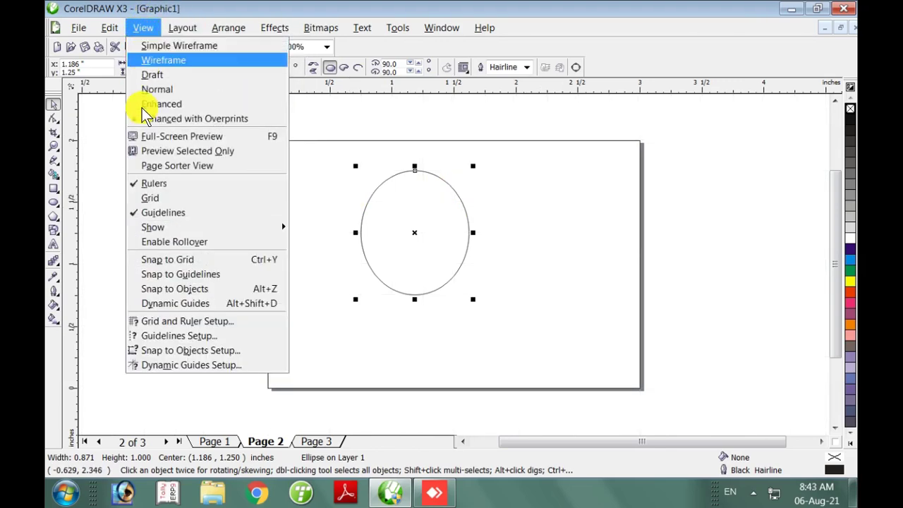
{"action": "left_click", "coordinate": [139, 214]}
Duplicate the ellipse and place the two side by side, with the right one at about x = 1.886, y = 1.019 inches.
{"action": "left_click", "coordinate": [497, 260]}
{"action": "left_click_drag", "start_coordinate": [416, 227], "coordinate": [390, 281]}
{"action": "key", "text": "ctrl+d"}
{"action": "left_click", "coordinate": [383, 245]}
{"action": "left_click_drag", "start_coordinate": [408, 240], "coordinate": [480, 210]}
{"action": "left_click", "coordinate": [569, 139]}
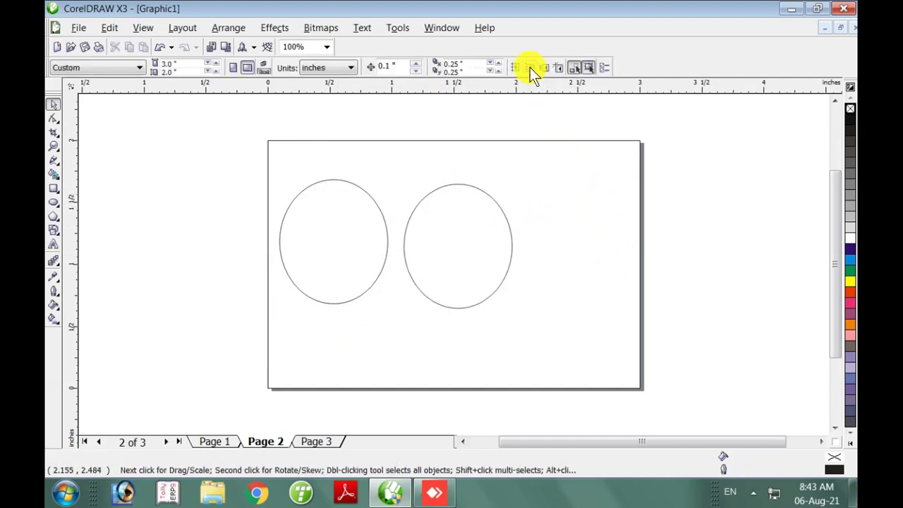
{"action": "left_click_drag", "start_coordinate": [453, 215], "coordinate": [526, 255]}
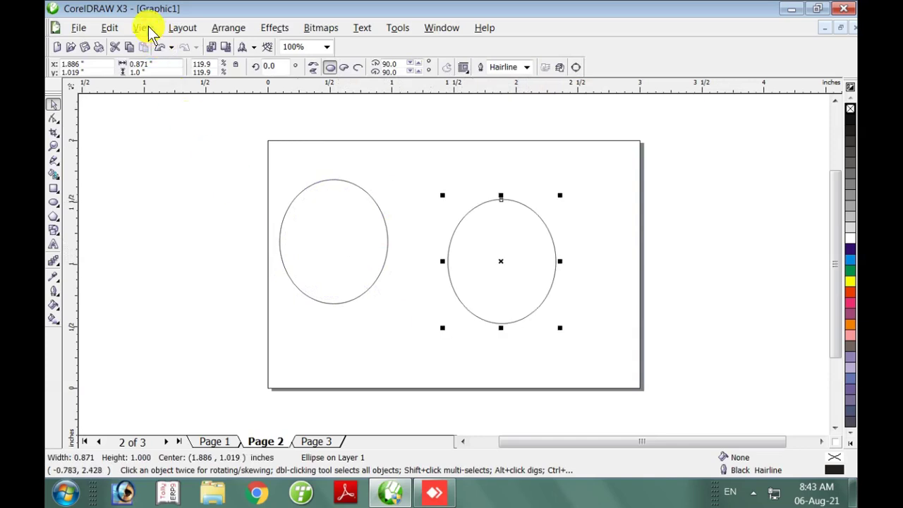
Turn the display of guidelines back on.
{"action": "left_click", "coordinate": [148, 32]}
{"action": "left_click", "coordinate": [151, 207]}
{"action": "left_click", "coordinate": [471, 259]}
Move the right ellipse inside the left one, shrinking it to about 0.482 by 0.553 inches and centring it near x = 0.54, y = 1.189 inches.
{"action": "left_click_drag", "start_coordinate": [512, 256], "coordinate": [344, 251]}
{"action": "left_click_drag", "start_coordinate": [392, 188], "coordinate": [342, 242]}
{"action": "left_click_drag", "start_coordinate": [308, 283], "coordinate": [355, 234]}
{"action": "left_click", "coordinate": [437, 284]}
{"action": "left_click", "coordinate": [330, 242]}
{"action": "left_click", "coordinate": [331, 242]}
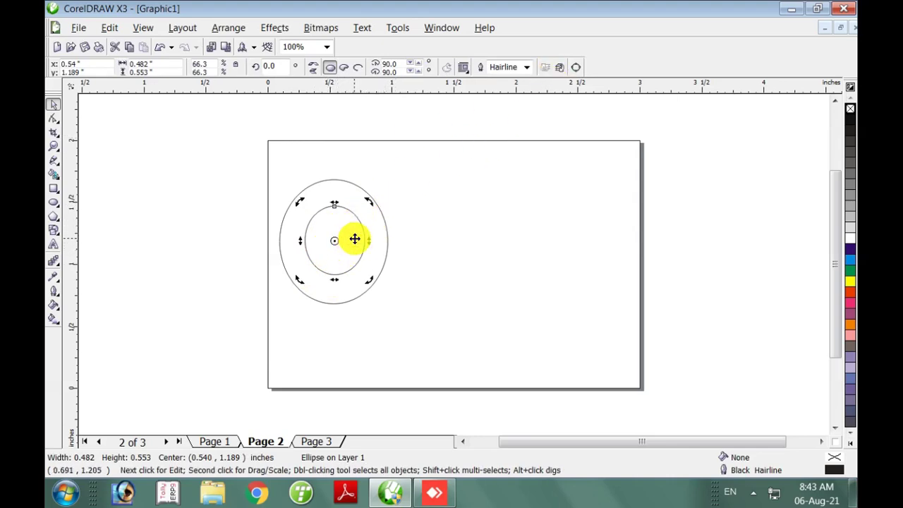
{"action": "left_click", "coordinate": [451, 221]}
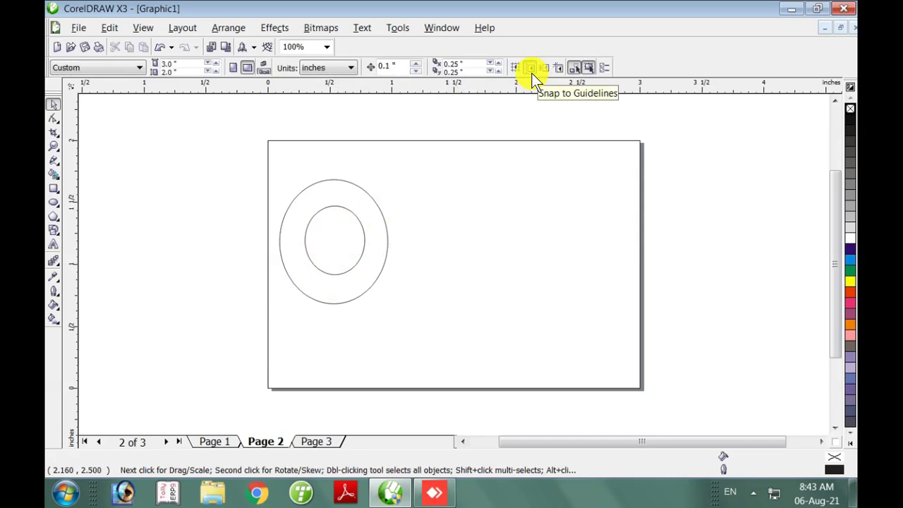
Turn on Snap to Guidelines and rotate the inner ellipse clockwise to about 343.9 degrees.
{"action": "left_click", "coordinate": [315, 227]}
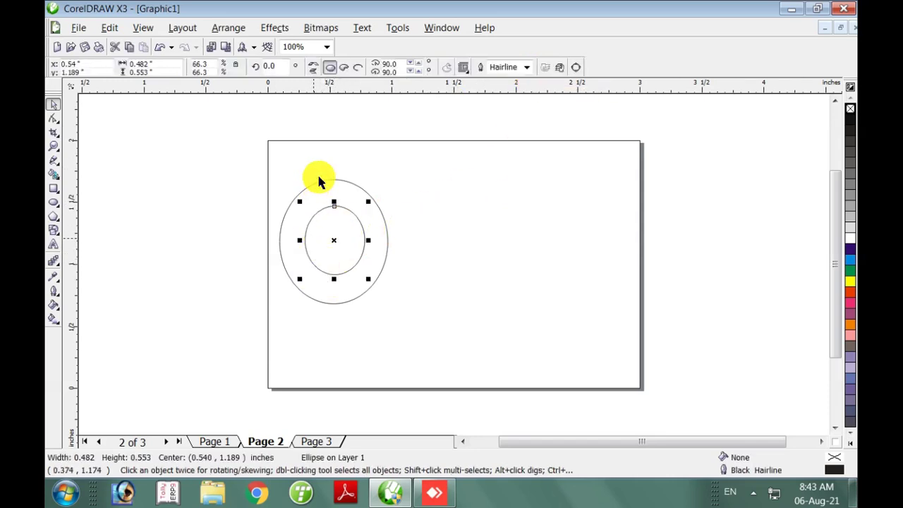
{"action": "left_click", "coordinate": [330, 254]}
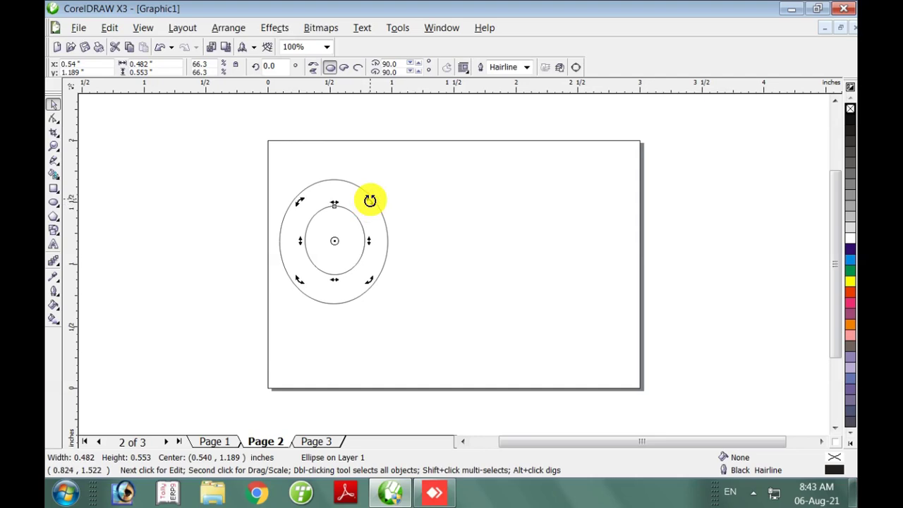
{"action": "left_click_drag", "start_coordinate": [373, 202], "coordinate": [382, 210]}
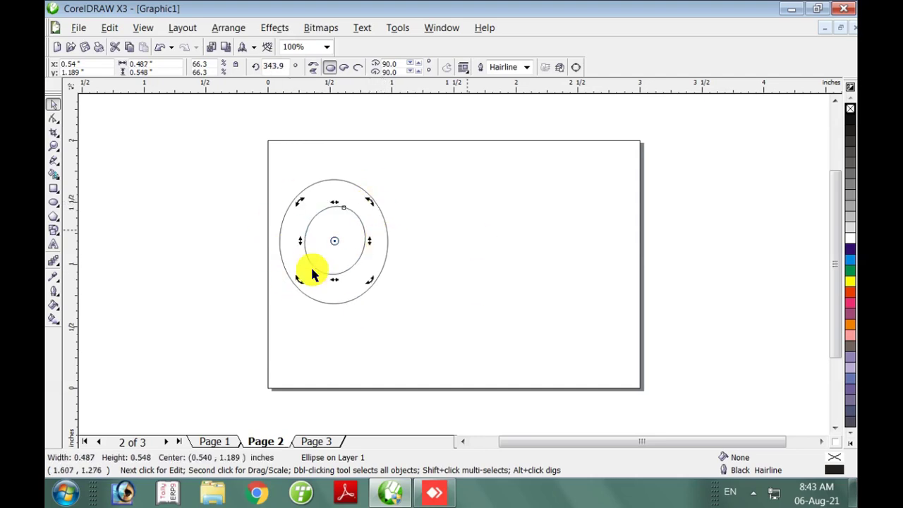
{"action": "left_click", "coordinate": [466, 219]}
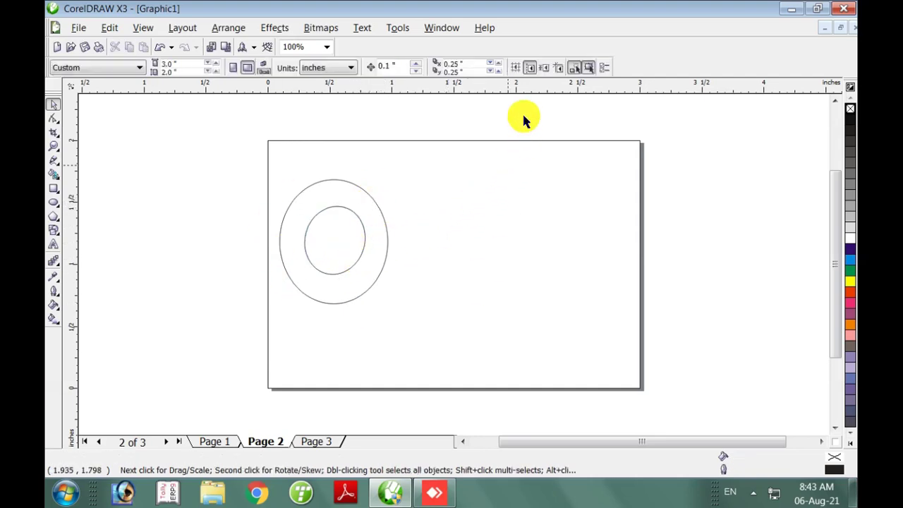
Switch snapping from guidelines to objects and move the small ellipse over the large one's upper edge, at about x = 0.72, y = 1.674 inches.
{"action": "left_click", "coordinate": [545, 69]}
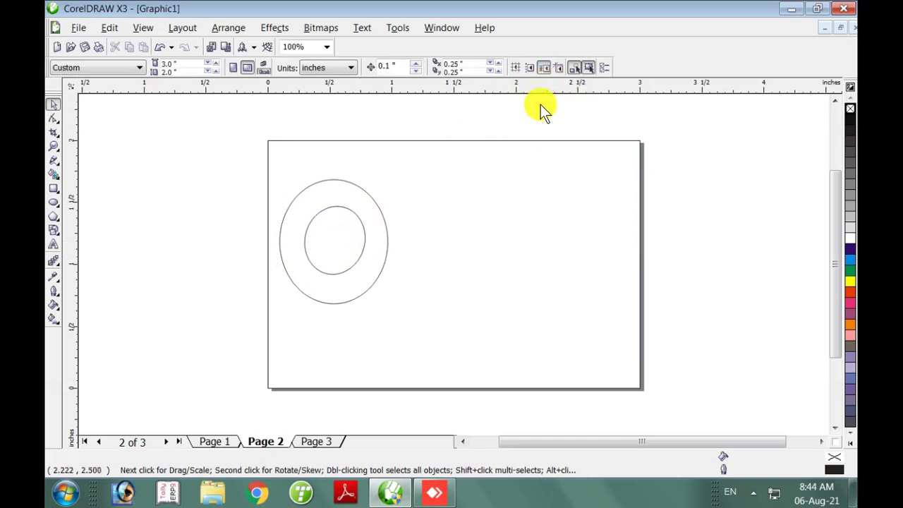
{"action": "left_click", "coordinate": [313, 251]}
{"action": "left_click_drag", "start_coordinate": [336, 237], "coordinate": [365, 193]}
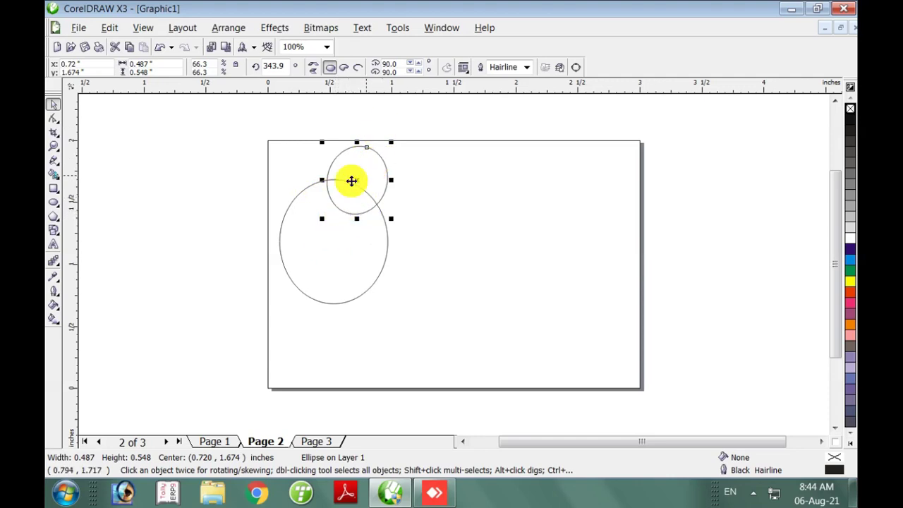
{"action": "left_click", "coordinate": [502, 167]}
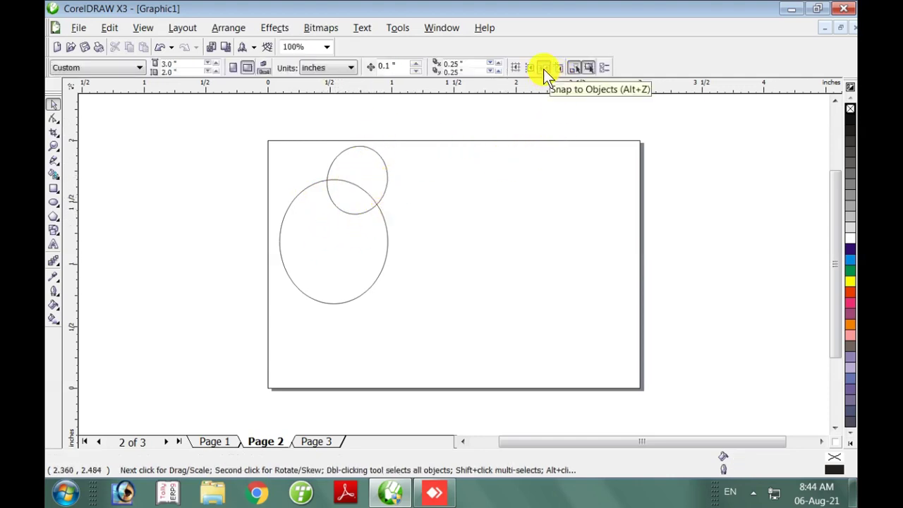
{"action": "left_click", "coordinate": [375, 166]}
{"action": "left_click", "coordinate": [551, 118]}
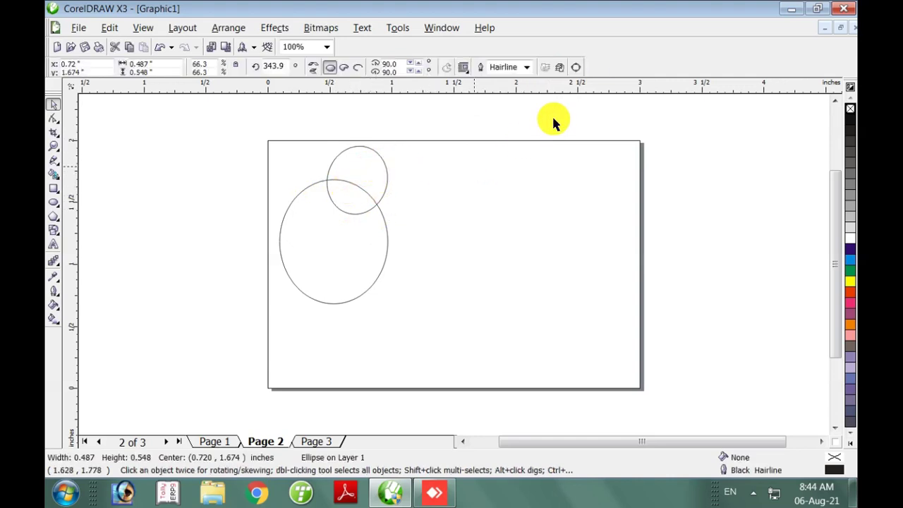
Move the small ellipse to about x = 0.604, y = 1.549 inches and place a duplicate on the large ellipse's right edge at about x = 0.838, y = 1.331.
{"action": "left_click", "coordinate": [375, 165]}
{"action": "left_click_drag", "start_coordinate": [374, 165], "coordinate": [350, 191]}
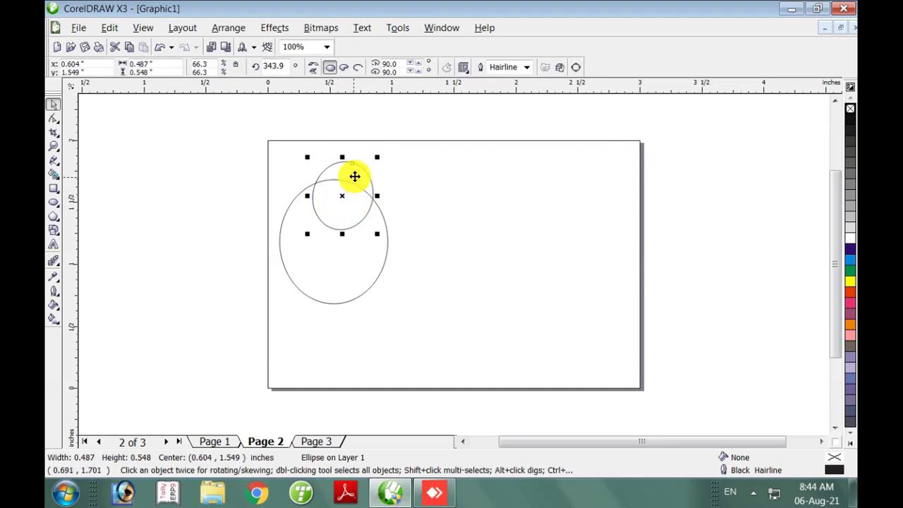
{"action": "key", "text": "ctrl+d"}
{"action": "left_click_drag", "start_coordinate": [383, 154], "coordinate": [384, 212]}
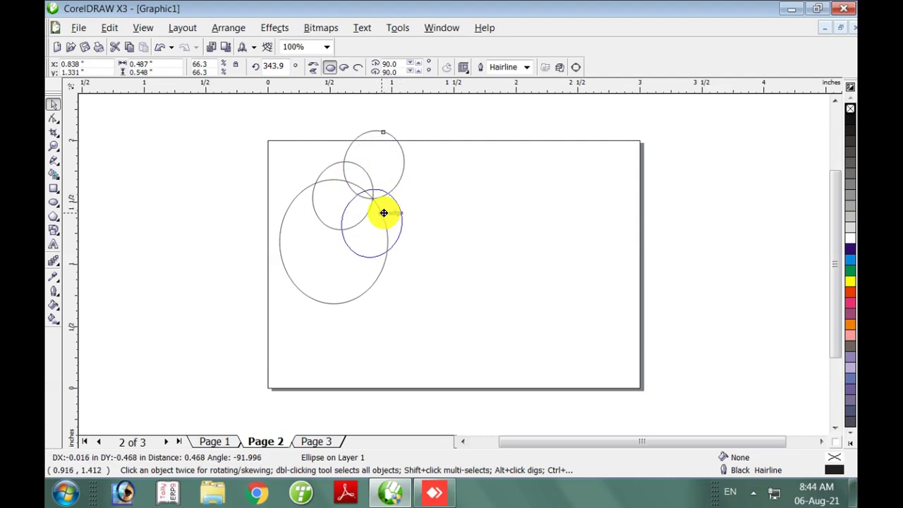
{"action": "left_click_drag", "start_coordinate": [384, 213], "coordinate": [384, 213]}
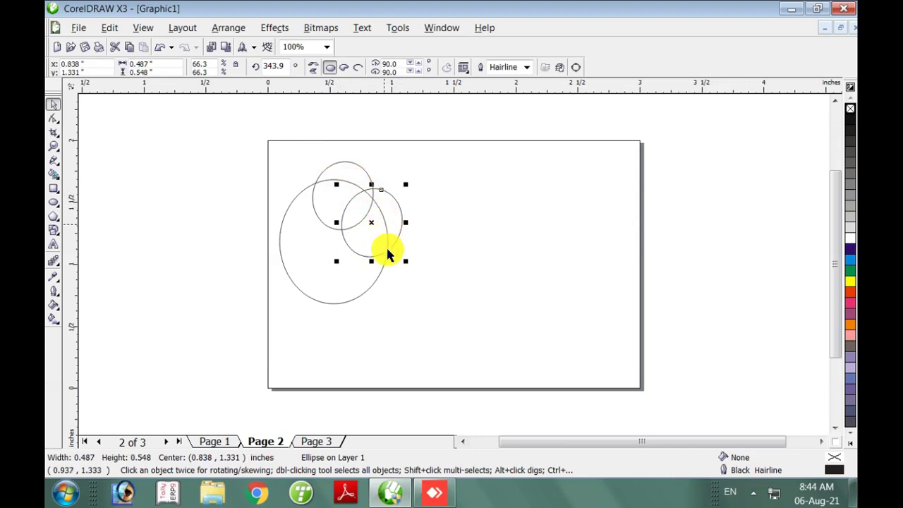
Add two more duplicates over the large ellipse's lower edge, at about x = 0.765, y = 0.868 and x = 0.368, y = 0.76 inches.
{"action": "key", "text": "ctrl+d"}
{"action": "left_click_drag", "start_coordinate": [409, 226], "coordinate": [375, 263]}
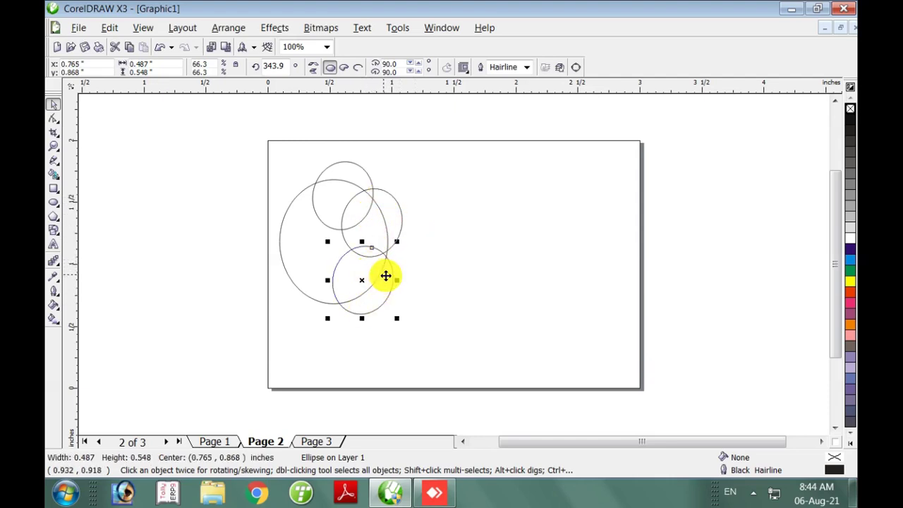
{"action": "left_click_drag", "start_coordinate": [385, 275], "coordinate": [332, 289]}
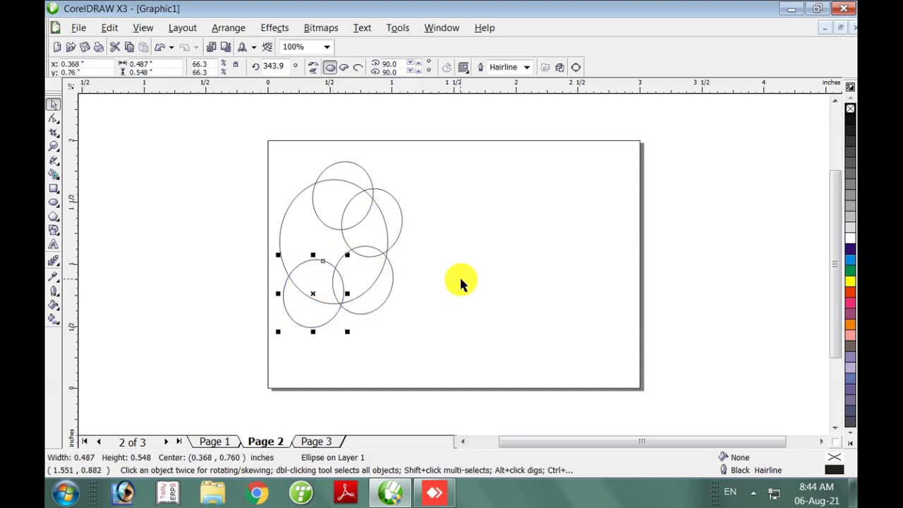
{"action": "left_click", "coordinate": [459, 284]}
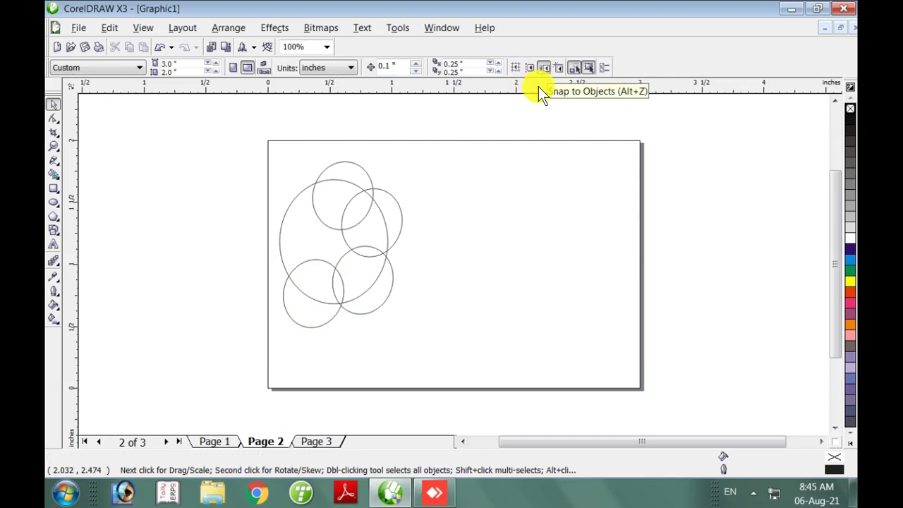
Move the lower-left small ellipse up along the large one's edge to about x = 0.466, y = 0.86 inches.
{"action": "left_click", "coordinate": [304, 314]}
{"action": "left_click_drag", "start_coordinate": [304, 314], "coordinate": [314, 305]}
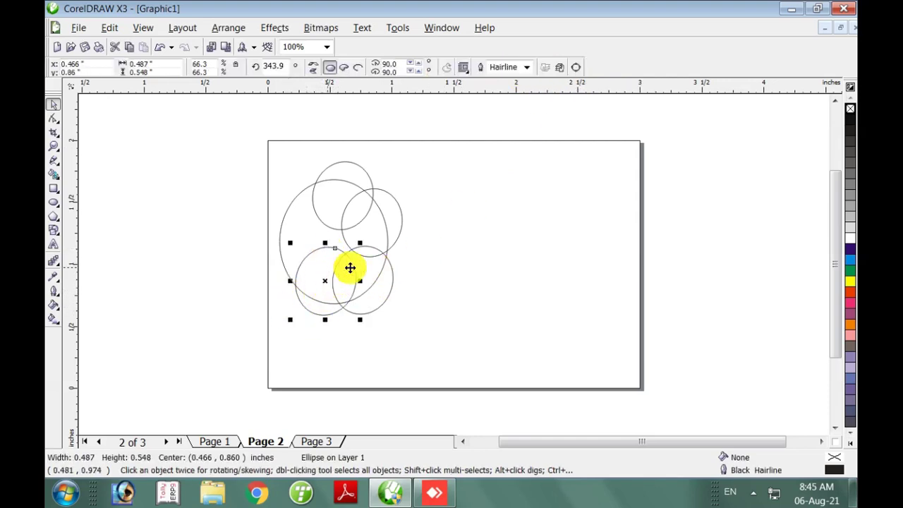
{"action": "left_click", "coordinate": [497, 227]}
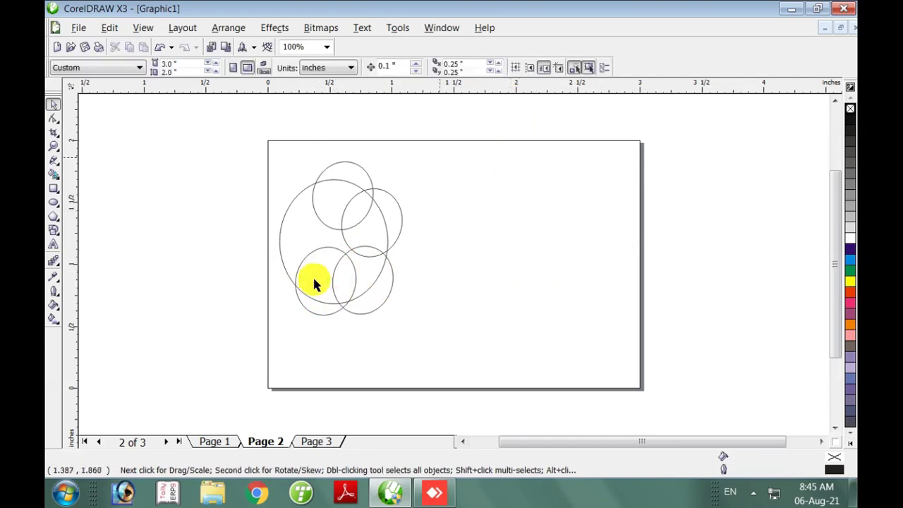
Place two duplicates of the bottom ellipse along the large ellipse's left edge, the upper one at about x = 0.257, y = 1.359 inches.
{"action": "left_click", "coordinate": [319, 314]}
{"action": "key", "text": "ctrl+d"}
{"action": "left_click_drag", "start_coordinate": [340, 252], "coordinate": [297, 206]}
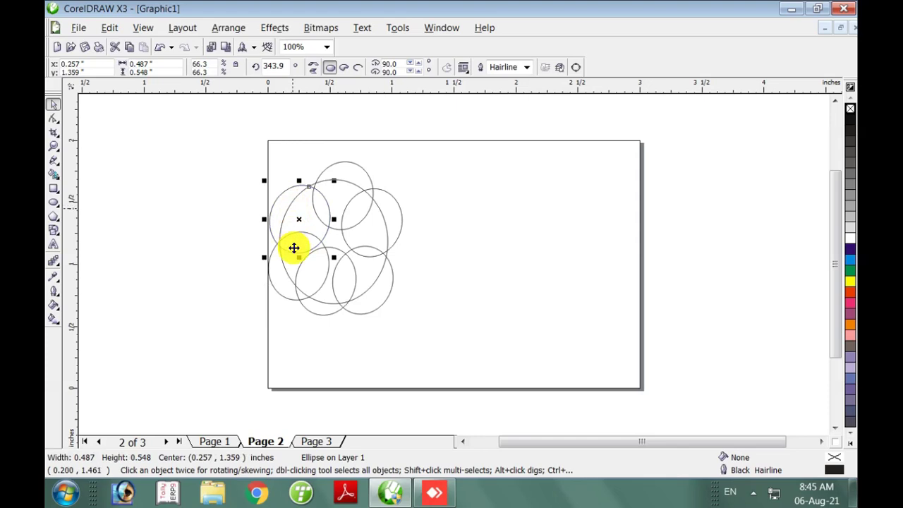
Shift the lower-right small ellipse slightly up and right, and move all seven ellipses together to about x = 1.131, y = 1.066 inches.
{"action": "left_click", "coordinate": [450, 279]}
{"action": "left_click_drag", "start_coordinate": [369, 300], "coordinate": [385, 281]}
{"action": "left_click", "coordinate": [449, 296]}
{"action": "left_click_drag", "start_coordinate": [233, 152], "coordinate": [455, 337]}
{"action": "left_click_drag", "start_coordinate": [377, 262], "coordinate": [449, 278]}
{"action": "left_click", "coordinate": [544, 304]}
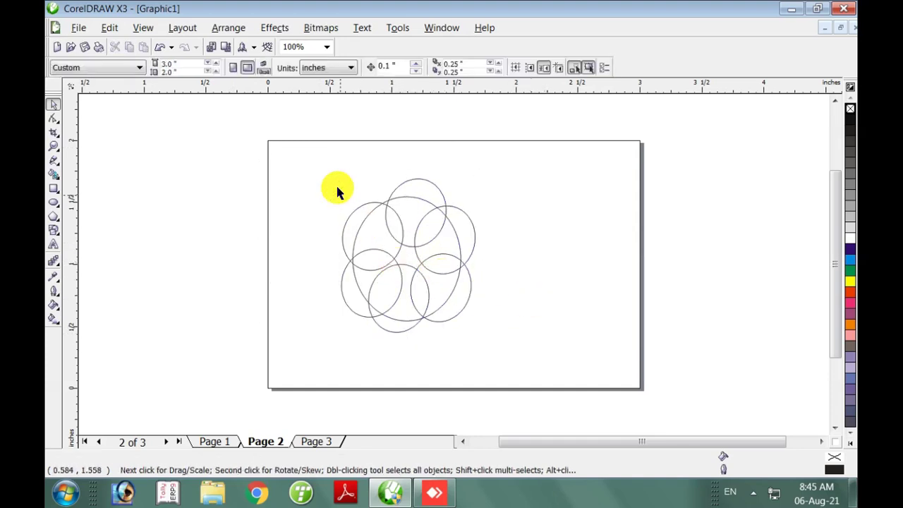
Shrink all seven ellipses together to about 0.575 by 0.66 inches and move them near the page's upper edge.
{"action": "left_click_drag", "start_coordinate": [337, 231], "coordinate": [501, 359]}
{"action": "left_click", "coordinate": [289, 154]}
{"action": "left_click_drag", "start_coordinate": [289, 154], "coordinate": [520, 363]}
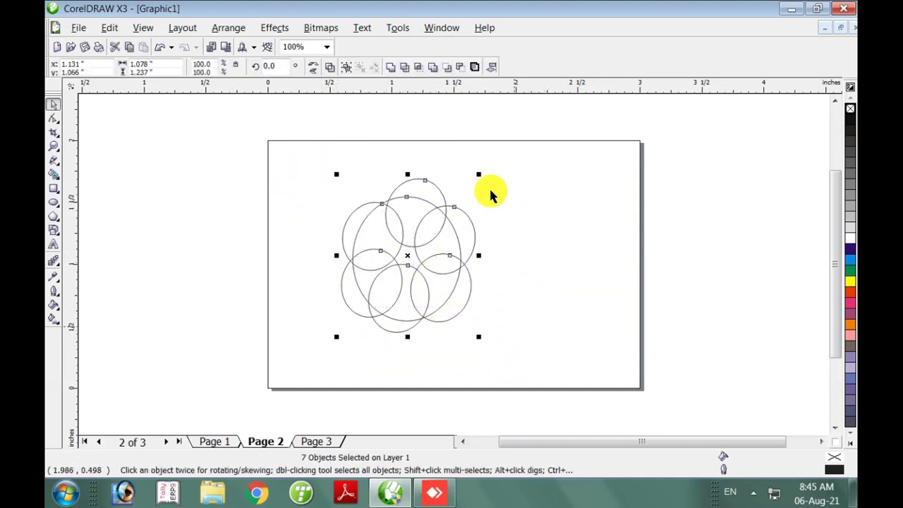
{"action": "left_click_drag", "start_coordinate": [483, 173], "coordinate": [417, 248]}
{"action": "left_click_drag", "start_coordinate": [393, 280], "coordinate": [400, 184]}
{"action": "left_click", "coordinate": [439, 239]}
Fill the top small ellipse with yellow, the upper-right one with purple and the lower-right one with dark blue.
{"action": "left_click", "coordinate": [393, 157]}
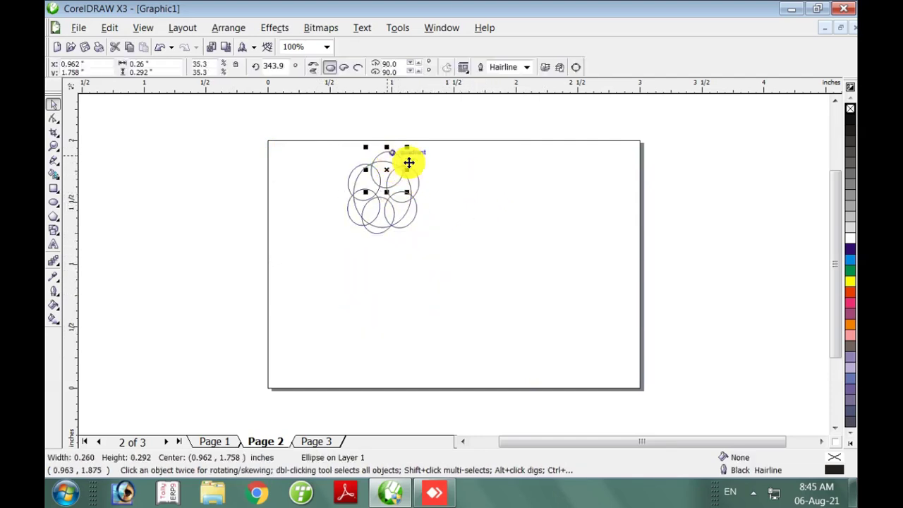
{"action": "left_click", "coordinate": [847, 280]}
{"action": "left_click", "coordinate": [408, 224]}
{"action": "left_click", "coordinate": [404, 172]}
{"action": "left_click", "coordinate": [853, 311]}
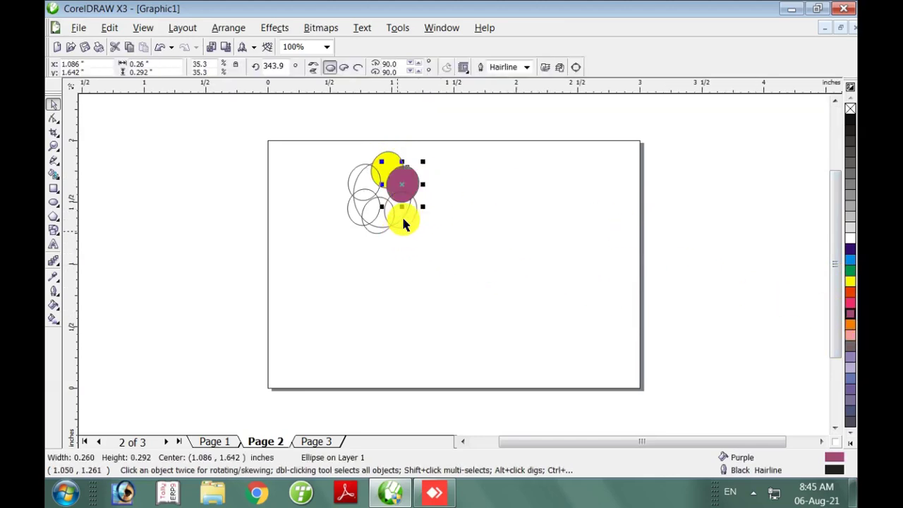
{"action": "left_click", "coordinate": [409, 222]}
{"action": "left_click", "coordinate": [849, 250]}
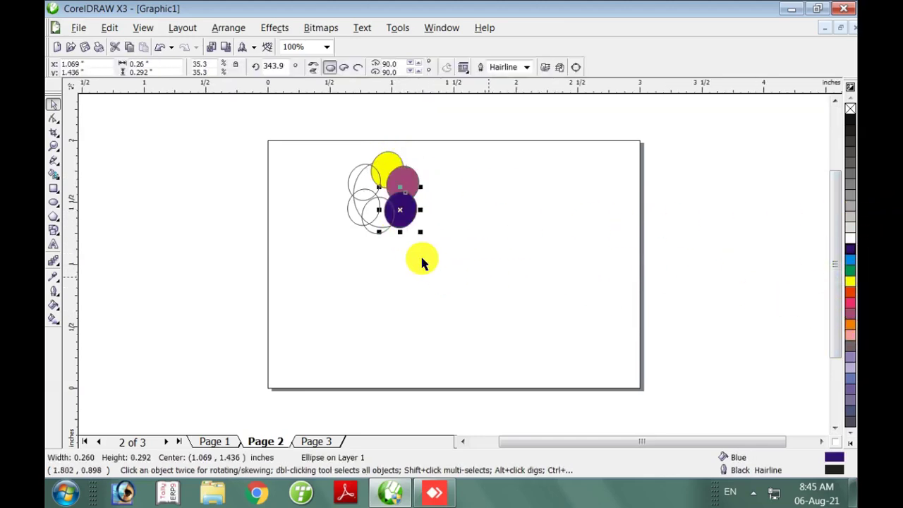
Fill the upper-left small ellipse with black, the lower-left one with muted blue and the bottom one with dark grey.
{"action": "left_click", "coordinate": [354, 178]}
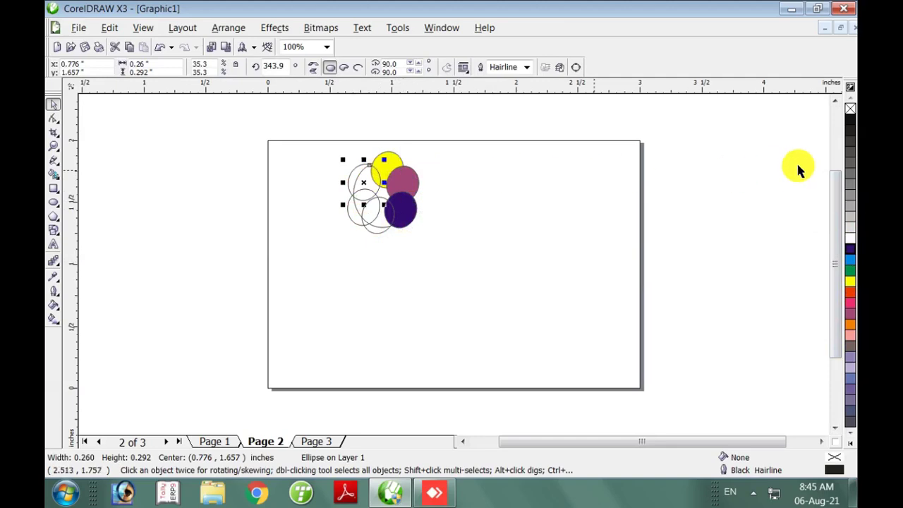
{"action": "left_click", "coordinate": [850, 121]}
{"action": "left_click", "coordinate": [354, 217]}
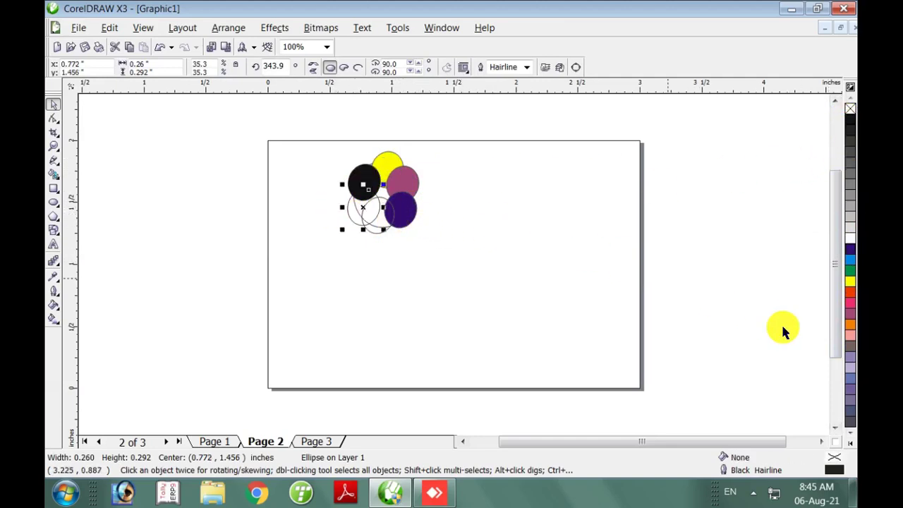
{"action": "left_click", "coordinate": [851, 377]}
{"action": "left_click", "coordinate": [376, 233]}
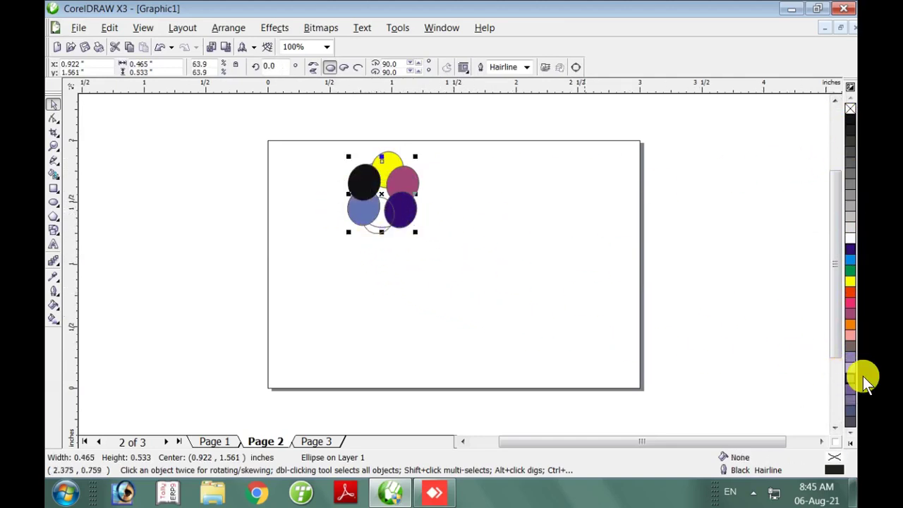
{"action": "left_click", "coordinate": [387, 241]}
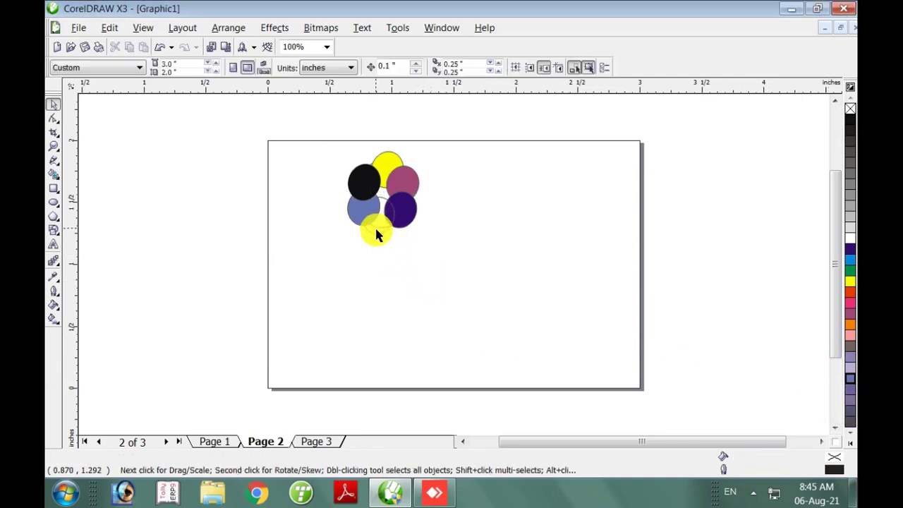
{"action": "left_click", "coordinate": [376, 235]}
{"action": "left_click", "coordinate": [849, 422]}
{"action": "left_click", "coordinate": [496, 316]}
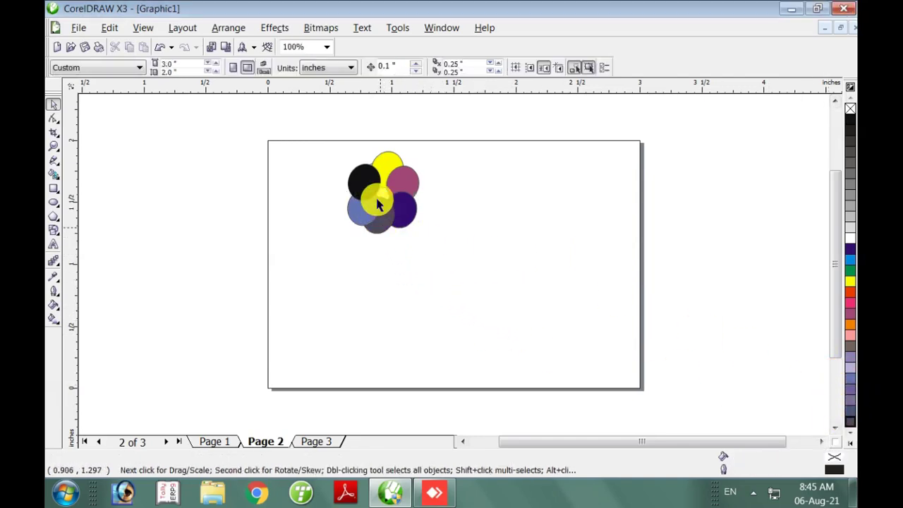
Move all seven ellipses to the middle of the page and enlarge them together to about 1.24 by 1.42 inches.
{"action": "left_click_drag", "start_coordinate": [385, 202], "coordinate": [406, 264]}
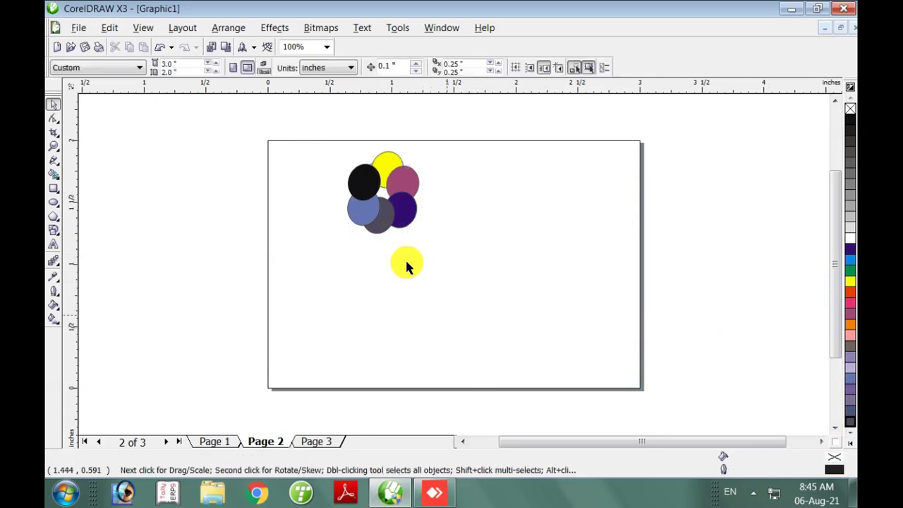
{"action": "left_click_drag", "start_coordinate": [289, 141], "coordinate": [452, 310]}
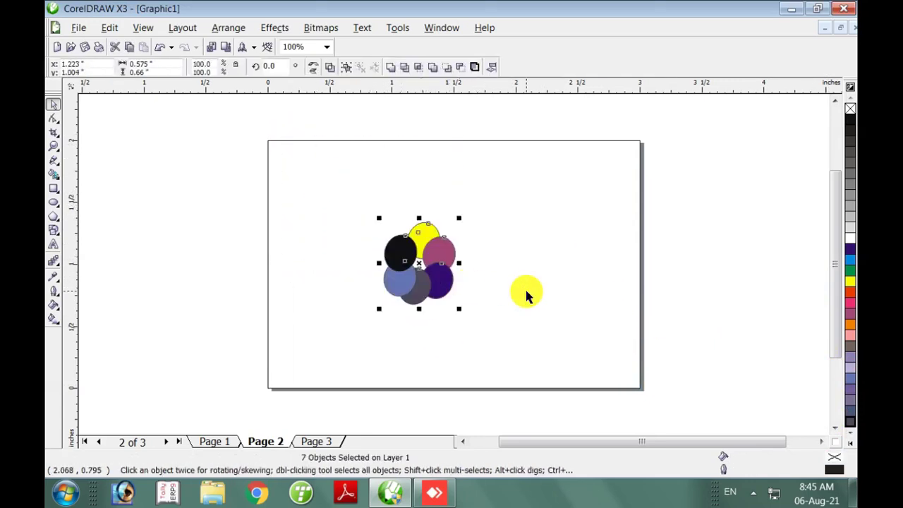
{"action": "left_click", "coordinate": [361, 210]}
{"action": "left_click_drag", "start_coordinate": [492, 338], "coordinate": [491, 338]}
{"action": "left_click_drag", "start_coordinate": [458, 217], "coordinate": [540, 124]}
{"action": "left_click_drag", "start_coordinate": [533, 199], "coordinate": [493, 252]}
{"action": "left_click", "coordinate": [562, 298]}
Fill the large central ellipse with bright blue and move the black ellipse up to about x = 0.895, y = 1.252 inches.
{"action": "left_click", "coordinate": [422, 274]}
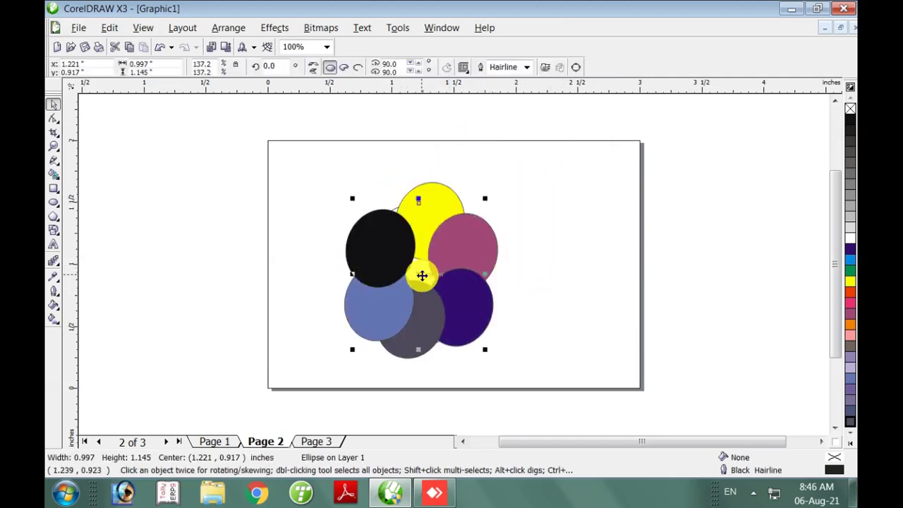
{"action": "left_click", "coordinate": [847, 259]}
{"action": "left_click", "coordinate": [524, 285]}
{"action": "left_click", "coordinate": [370, 246]}
{"action": "left_click_drag", "start_coordinate": [371, 249], "coordinate": [370, 233]}
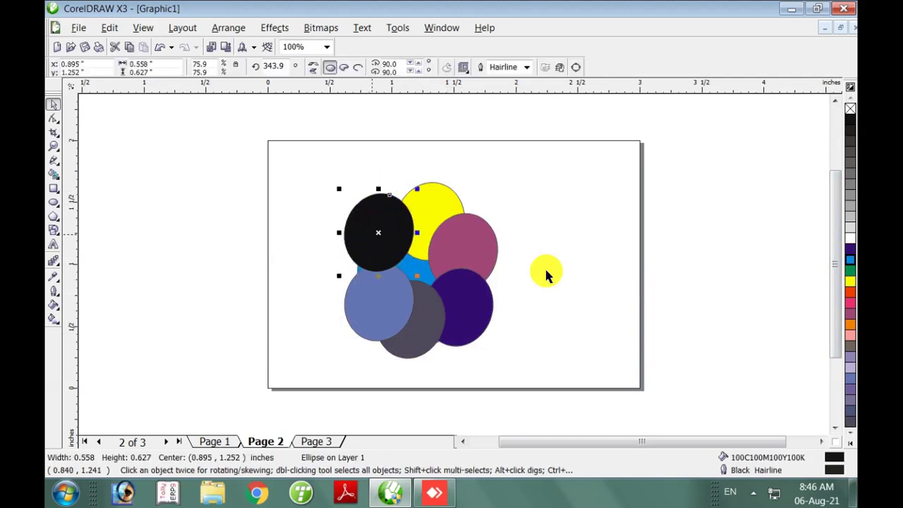
Turn off Snap to Objects and leave all ellipses deselected.
{"action": "left_click", "coordinate": [321, 196]}
{"action": "key", "text": "ctrl+a"}
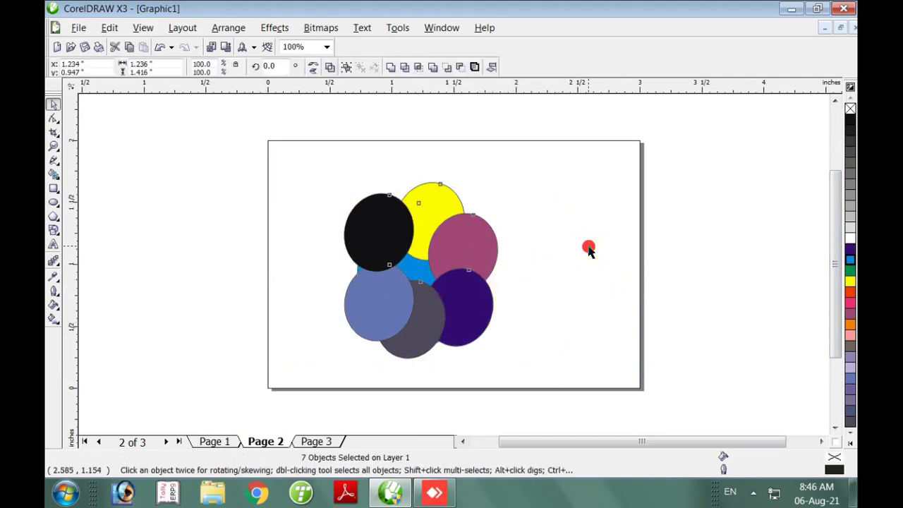
{"action": "left_click", "coordinate": [587, 243]}
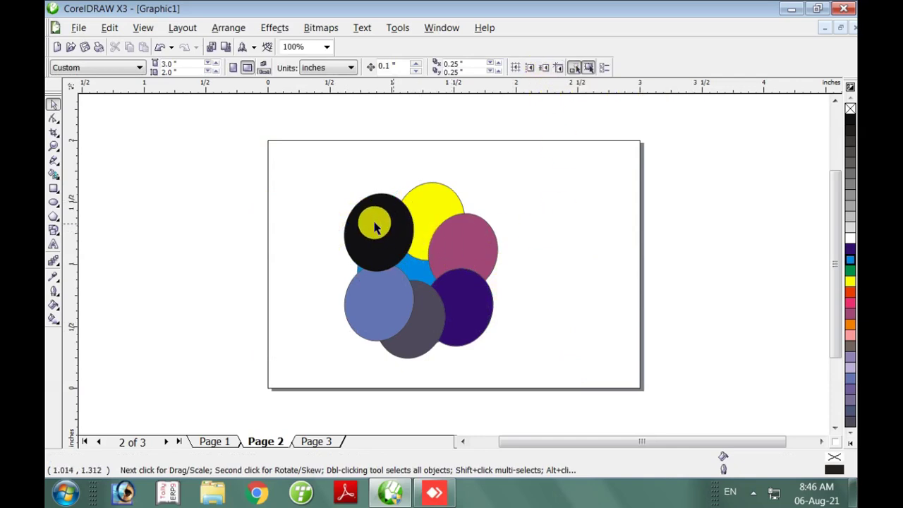
{"action": "left_click", "coordinate": [380, 243]}
{"action": "left_click", "coordinate": [524, 177]}
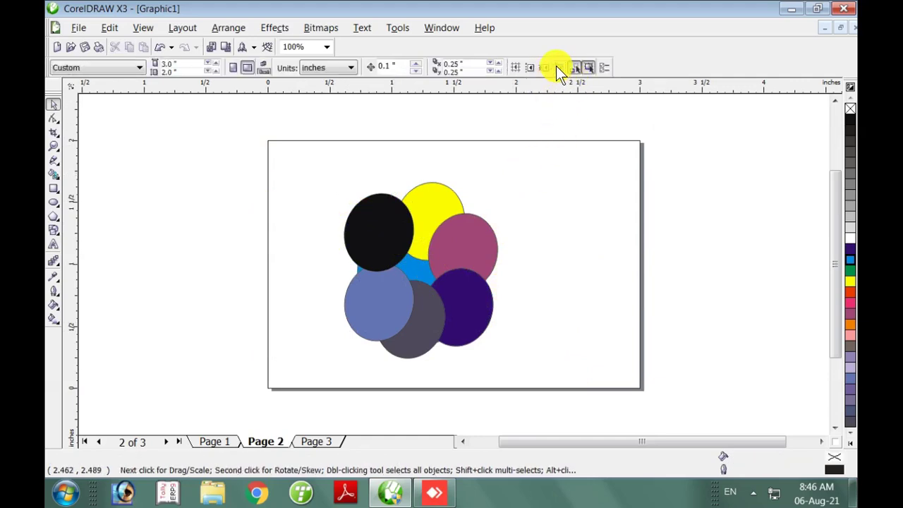
Turn on Dynamic Guides and move the black ellipse over the yellow one.
{"action": "left_click", "coordinate": [368, 238]}
{"action": "left_click_drag", "start_coordinate": [369, 238], "coordinate": [405, 228]}
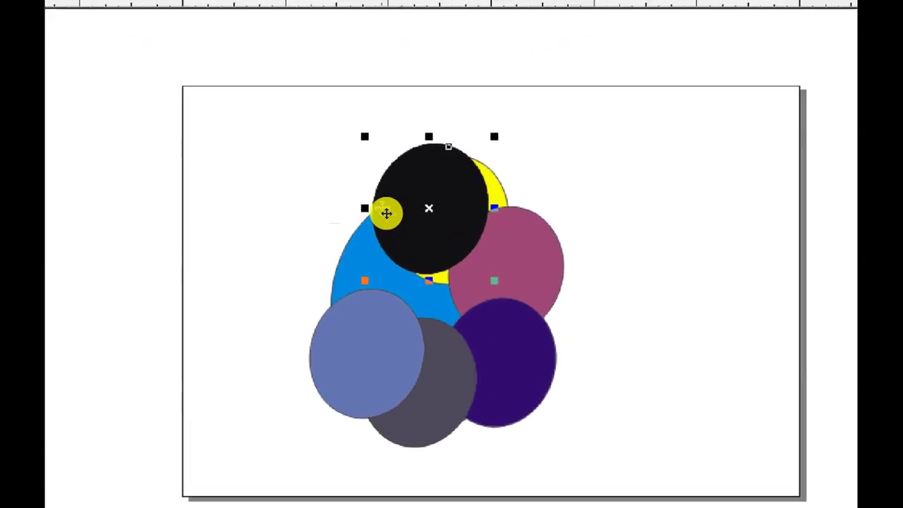
{"action": "left_click_drag", "start_coordinate": [412, 224], "coordinate": [408, 242]}
Follow the 0°, 45° and 90° dynamic guides with the black ellipse and drop a copy at about x = 1.017, y = 1.225 inches.
{"action": "left_click_drag", "start_coordinate": [461, 321], "coordinate": [579, 218]}
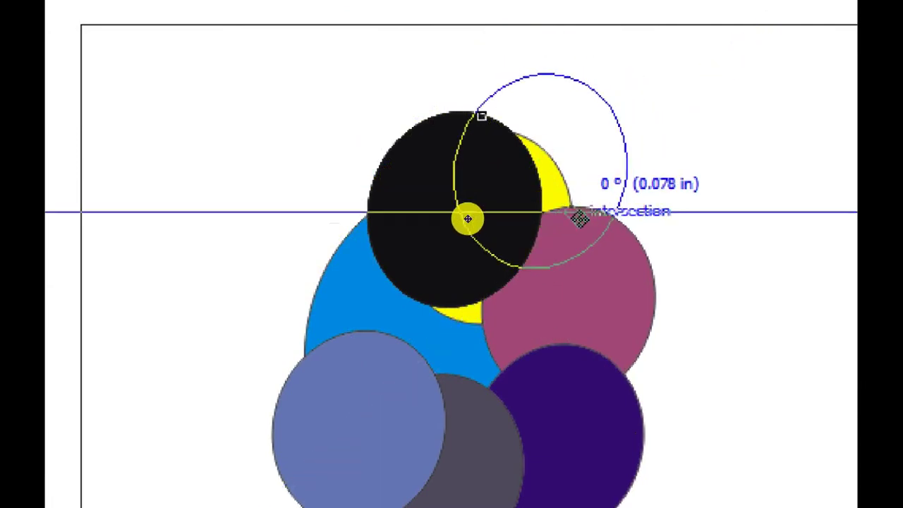
{"action": "left_click_drag", "start_coordinate": [578, 218], "coordinate": [536, 254]}
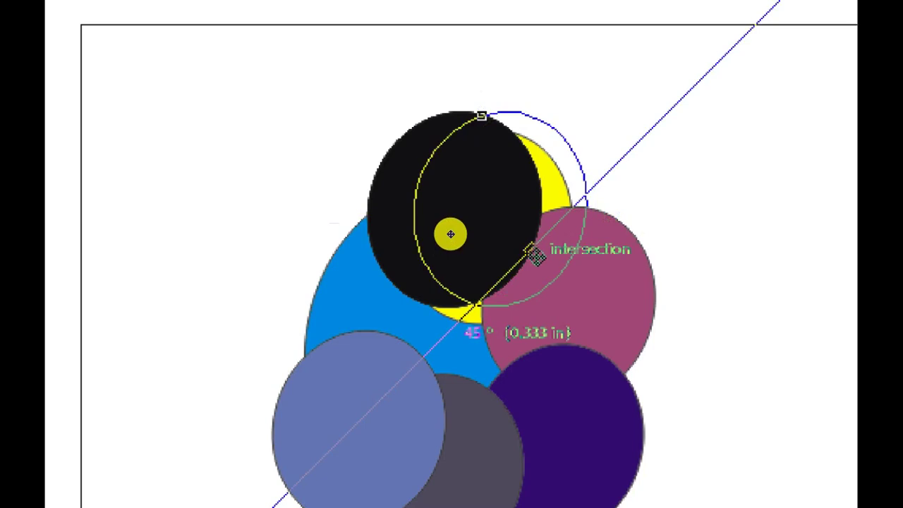
{"action": "left_click_drag", "start_coordinate": [536, 256], "coordinate": [427, 302]}
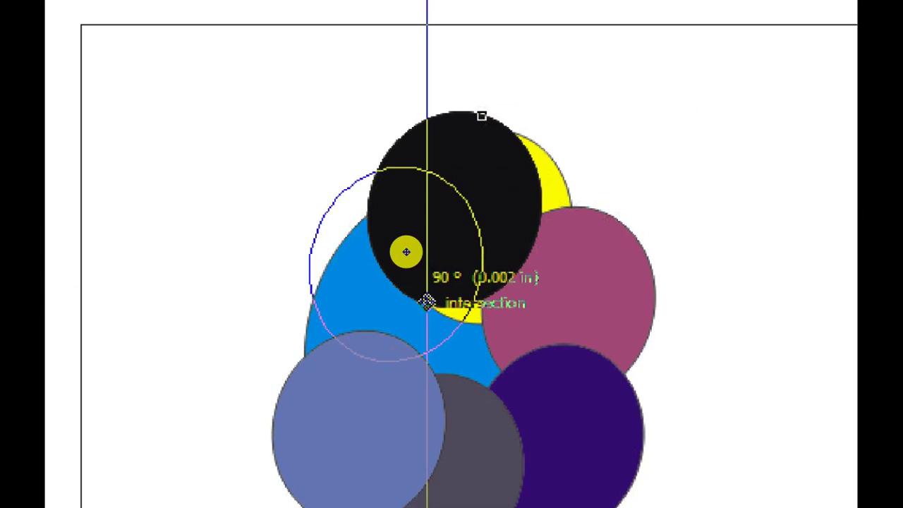
{"action": "left_click_drag", "start_coordinate": [428, 301], "coordinate": [427, 301]}
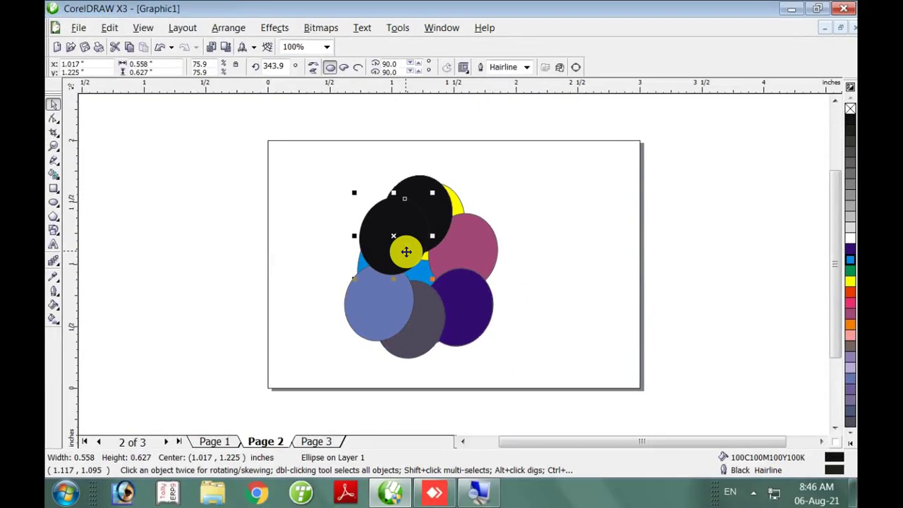
Close the extra program window that opened in the taskbar and deselect the black ellipse copy.
{"action": "right_click", "coordinate": [480, 487]}
{"action": "left_click", "coordinate": [479, 458]}
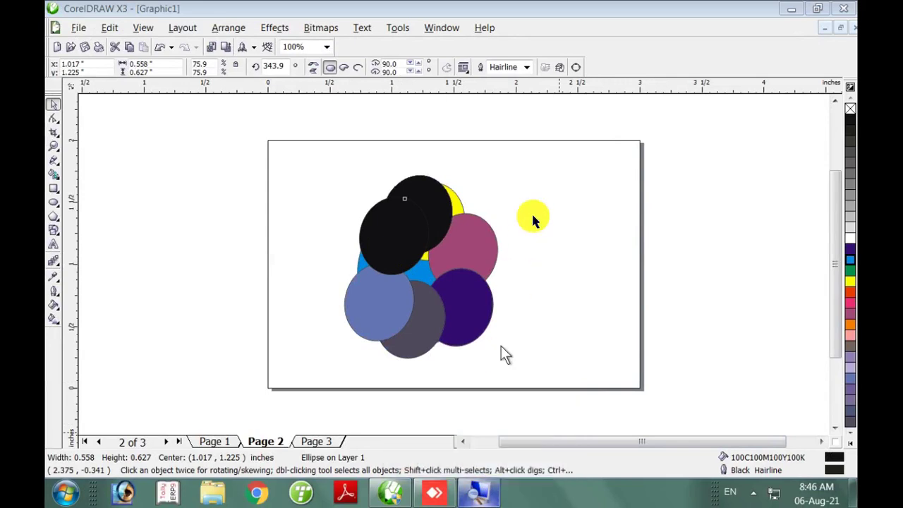
{"action": "left_click", "coordinate": [537, 100]}
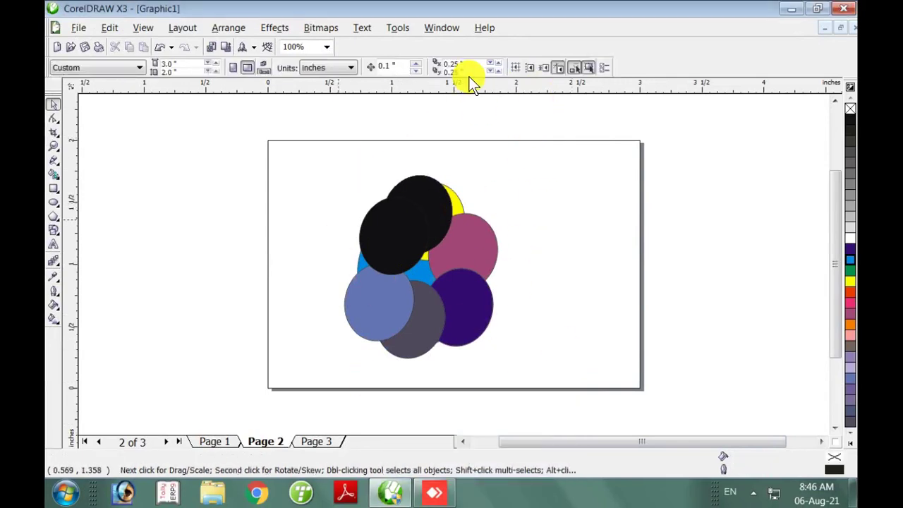
Turn off Dynamic Guides and Treat As Filled, and move the front black ellipse out of the cluster to about x = 0.341, y = 1.456 inches.
{"action": "left_click", "coordinate": [559, 66]}
{"action": "left_click", "coordinate": [589, 67]}
{"action": "left_click_drag", "start_coordinate": [395, 239], "coordinate": [321, 222]}
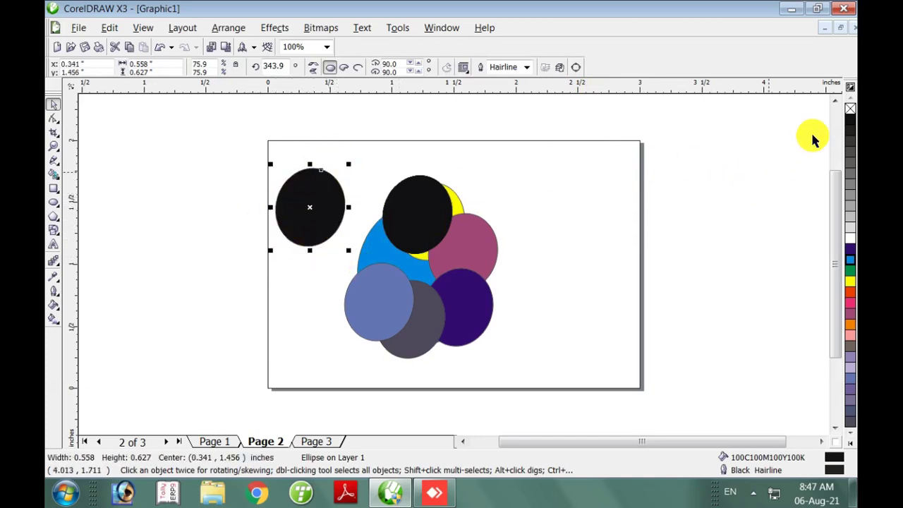
Remove the fill from the separated ellipse at the page's upper left, shift it slightly and deselect it.
{"action": "left_click", "coordinate": [849, 110]}
{"action": "mouse_move", "coordinate": [313, 196]}
{"action": "left_mouse_down"}
{"action": "mouse_move", "coordinate": [330, 192]}
{"action": "mouse_move", "coordinate": [307, 204]}
{"action": "left_mouse_up"}
{"action": "left_click", "coordinate": [568, 135]}
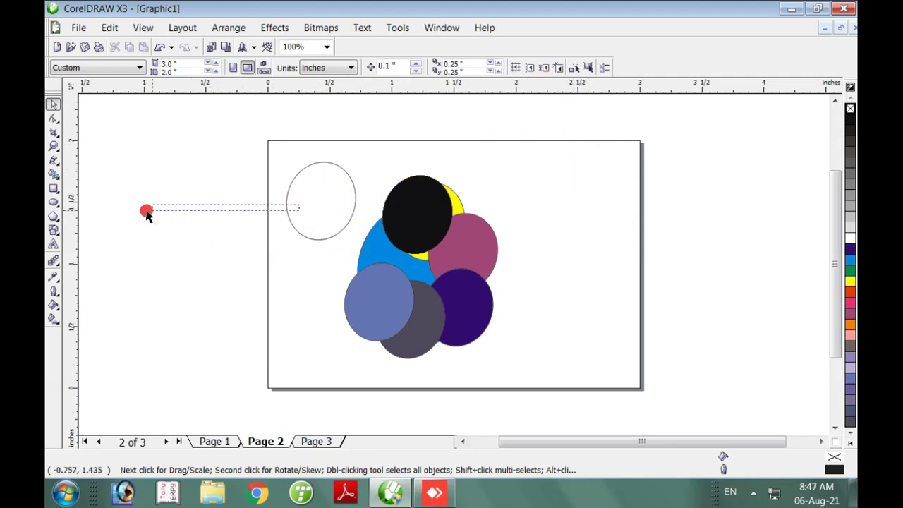
Try moving the unfilled ellipse by its empty interior, and place it at about x = 0.515, y = 1.558 inches.
{"action": "left_click_drag", "start_coordinate": [337, 208], "coordinate": [187, 204]}
{"action": "left_click_drag", "start_coordinate": [233, 221], "coordinate": [239, 347]}
{"action": "left_click_drag", "start_coordinate": [262, 317], "coordinate": [355, 189]}
{"action": "left_click", "coordinate": [603, 137]}
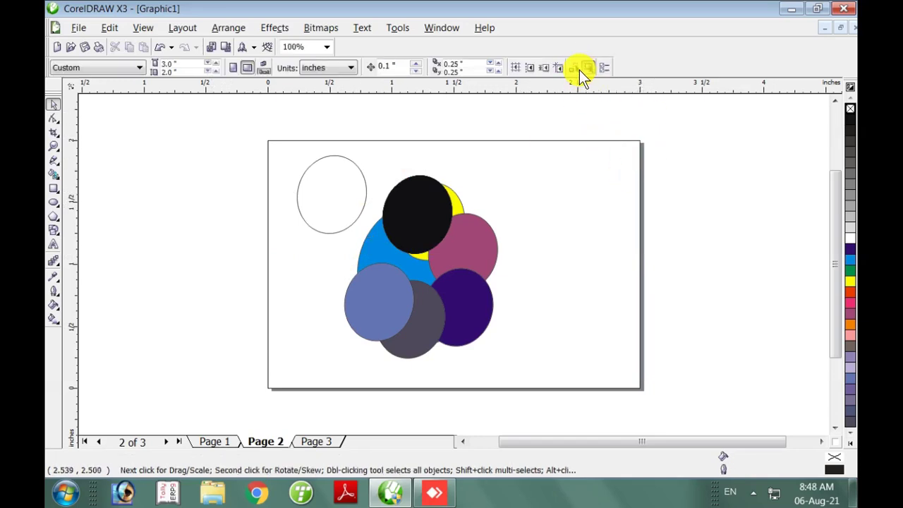
Fill the separated ellipse at the page's upper left with yellow and deselect it.
{"action": "left_click", "coordinate": [336, 195]}
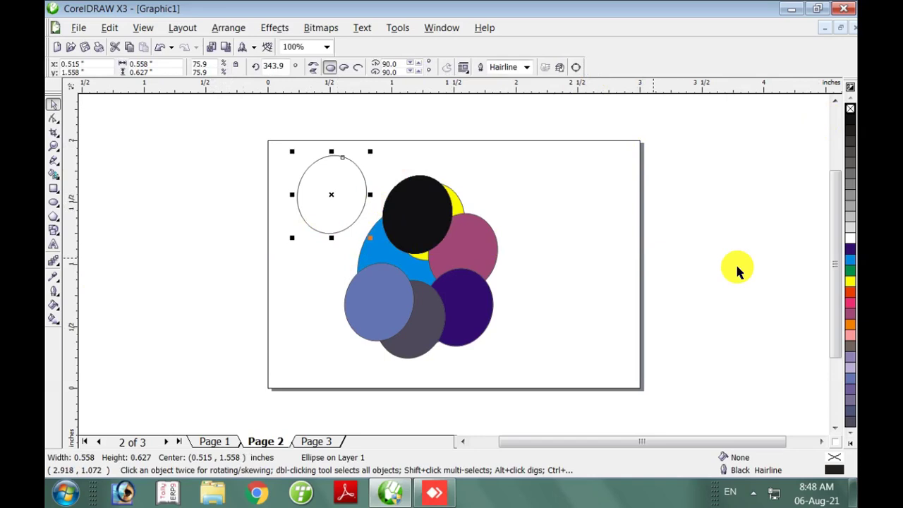
{"action": "left_click", "coordinate": [850, 281]}
{"action": "left_click", "coordinate": [573, 121]}
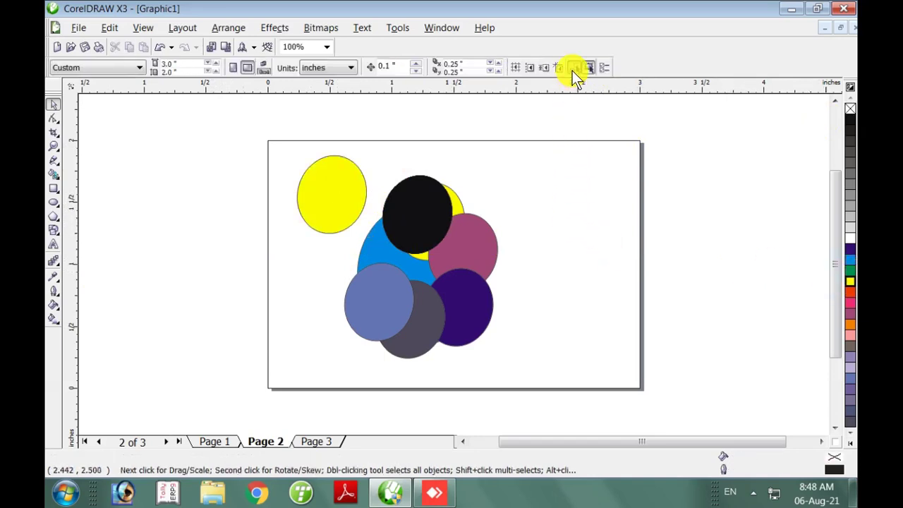
Move the yellow ellipse by its interior to about x = 0.331, y = 1.384 inches and remove its fill.
{"action": "left_click_drag", "start_coordinate": [324, 197], "coordinate": [163, 240]}
{"action": "left_click_drag", "start_coordinate": [163, 240], "coordinate": [324, 224]}
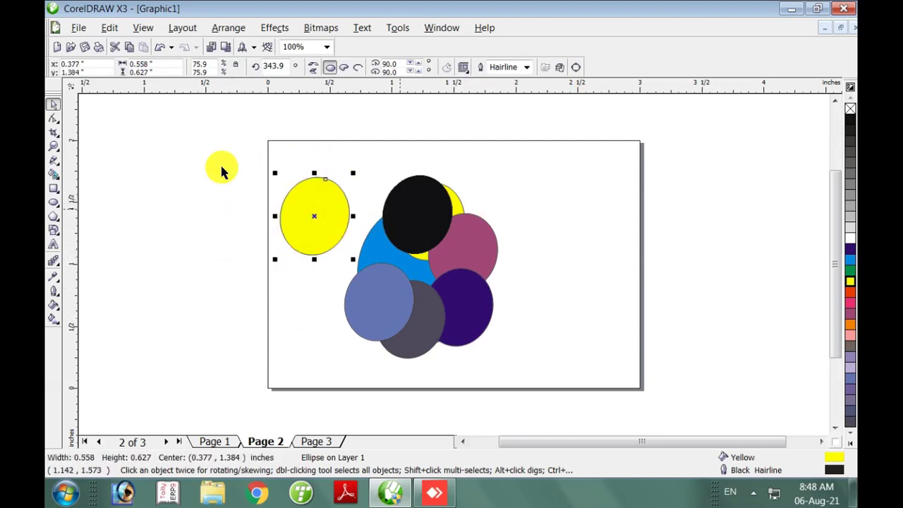
{"action": "mouse_move", "coordinate": [320, 205]}
{"action": "left_mouse_down"}
{"action": "mouse_move", "coordinate": [276, 198]}
{"action": "mouse_move", "coordinate": [314, 206]}
{"action": "left_mouse_up"}
{"action": "left_click", "coordinate": [849, 108]}
{"action": "left_click", "coordinate": [601, 205]}
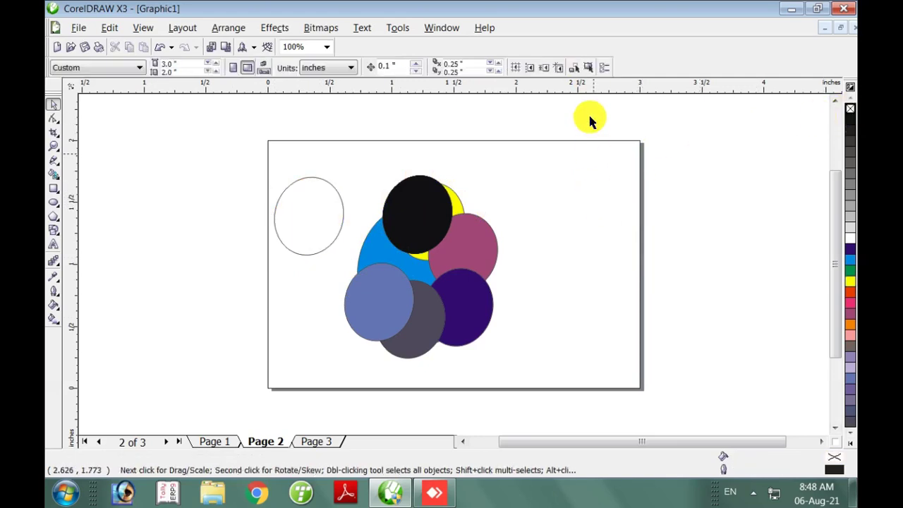
Select the unfilled ellipse by its outline and move it across the cluster to the page's upper right area.
{"action": "mouse_move", "coordinate": [304, 225]}
{"action": "left_mouse_down"}
{"action": "mouse_move", "coordinate": [324, 352]}
{"action": "mouse_move", "coordinate": [338, 332]}
{"action": "mouse_move", "coordinate": [310, 254]}
{"action": "left_mouse_up"}
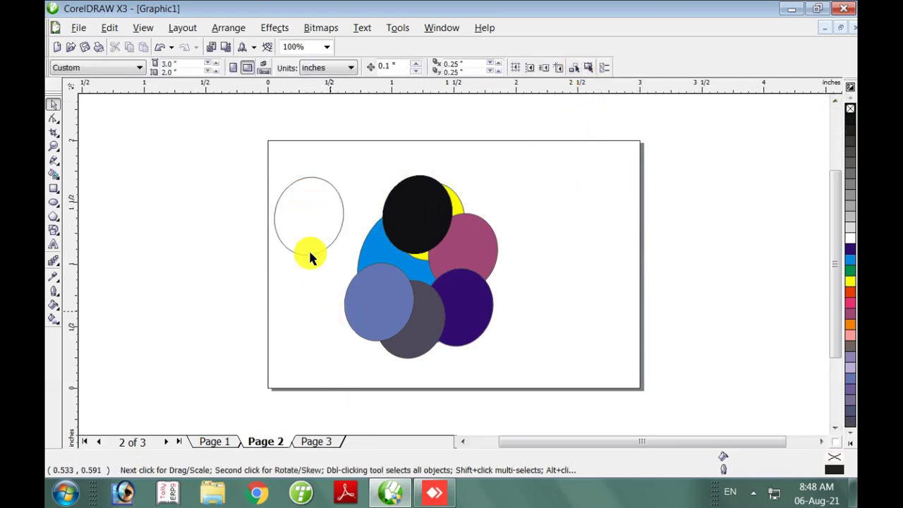
{"action": "left_click", "coordinate": [302, 183]}
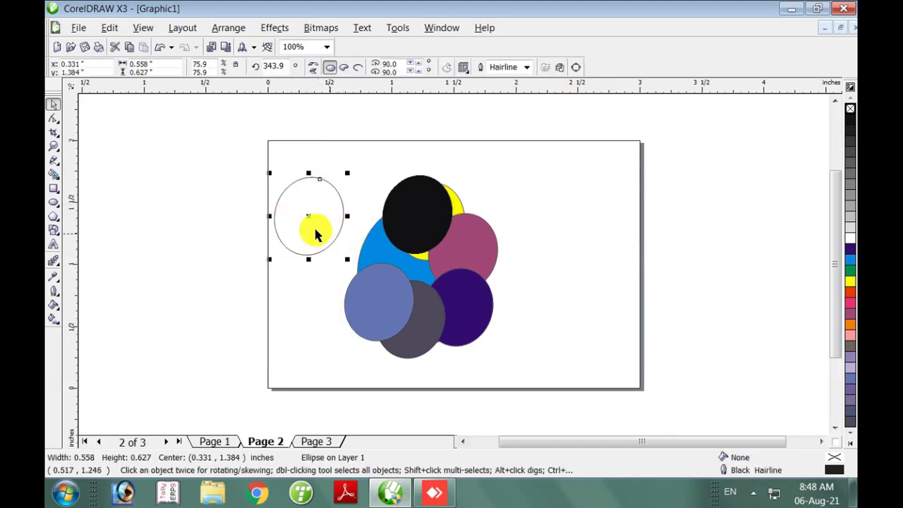
{"action": "left_click_drag", "start_coordinate": [306, 211], "coordinate": [630, 299]}
{"action": "left_click", "coordinate": [598, 300]}
{"action": "left_click_drag", "start_coordinate": [550, 222], "coordinate": [628, 320]}
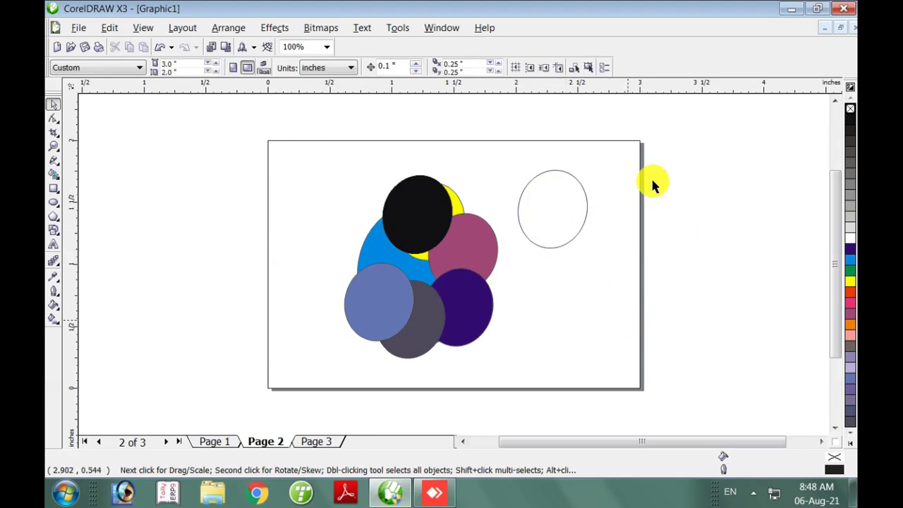
Enable Dynamic Guides and Treat As Filled, and turn the unfilled ellipse into two green ones, the copy at about x = 3.191, y = 0.999 inches.
{"action": "left_click", "coordinate": [587, 66]}
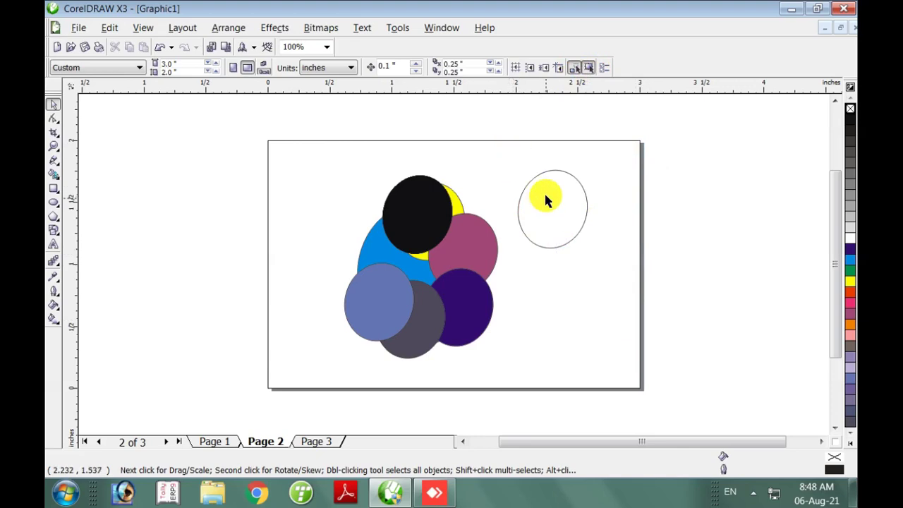
{"action": "left_click_drag", "start_coordinate": [544, 197], "coordinate": [707, 238]}
{"action": "left_click_drag", "start_coordinate": [685, 273], "coordinate": [636, 292]}
{"action": "left_click", "coordinate": [850, 271]}
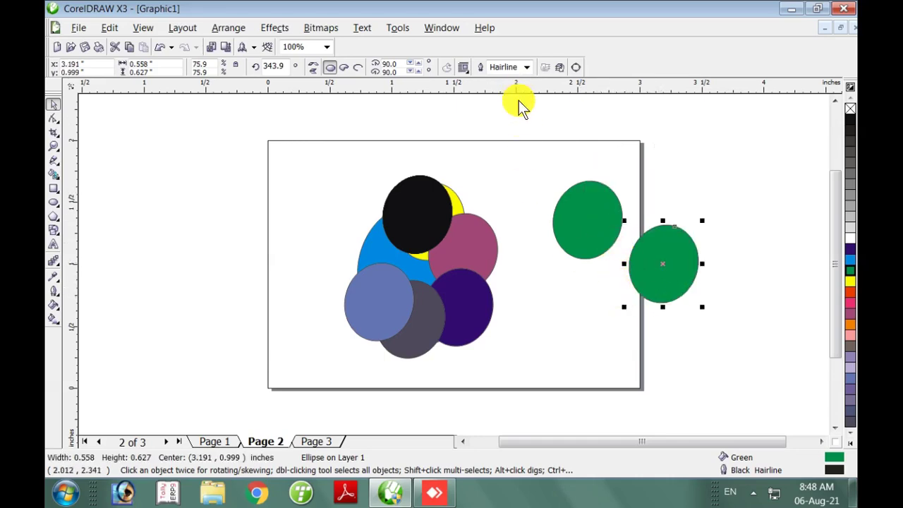
{"action": "left_click", "coordinate": [536, 131]}
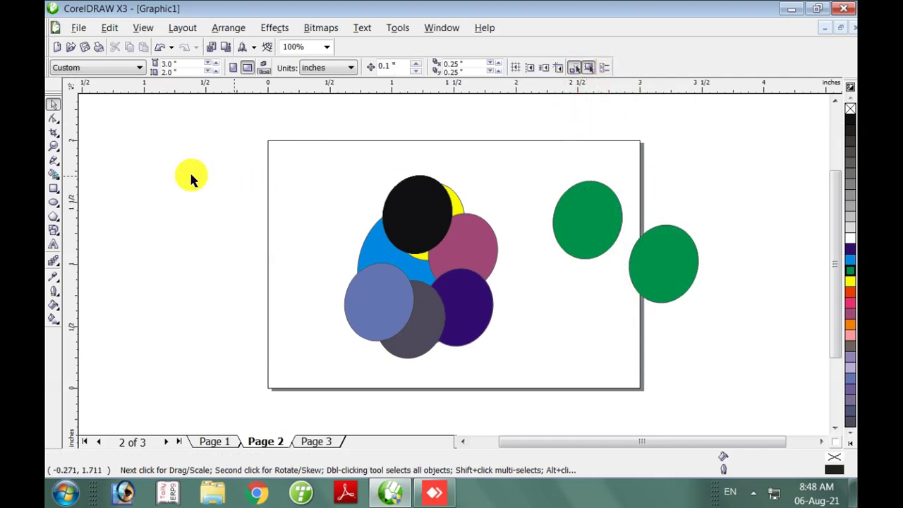
Review the paper size list, the page width and height values, and the drawing units setting without changing them.
{"action": "left_click", "coordinate": [63, 67]}
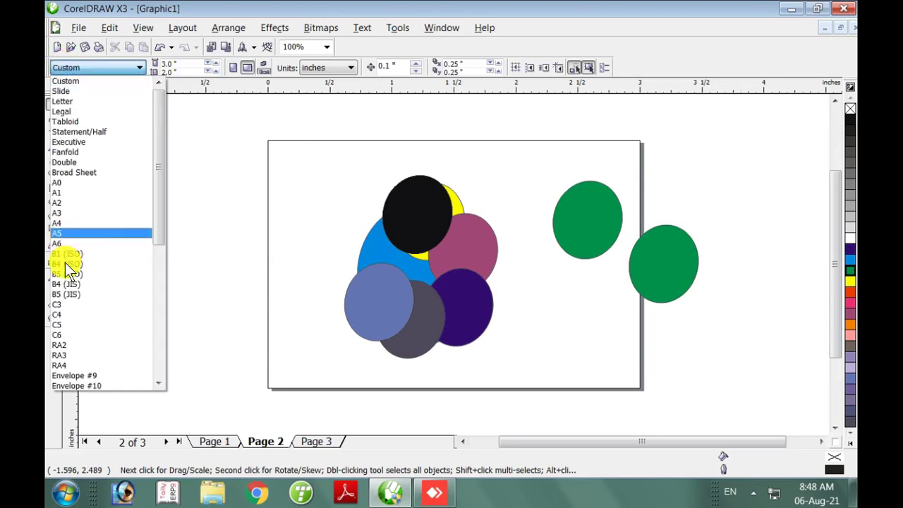
{"action": "left_click", "coordinate": [208, 176]}
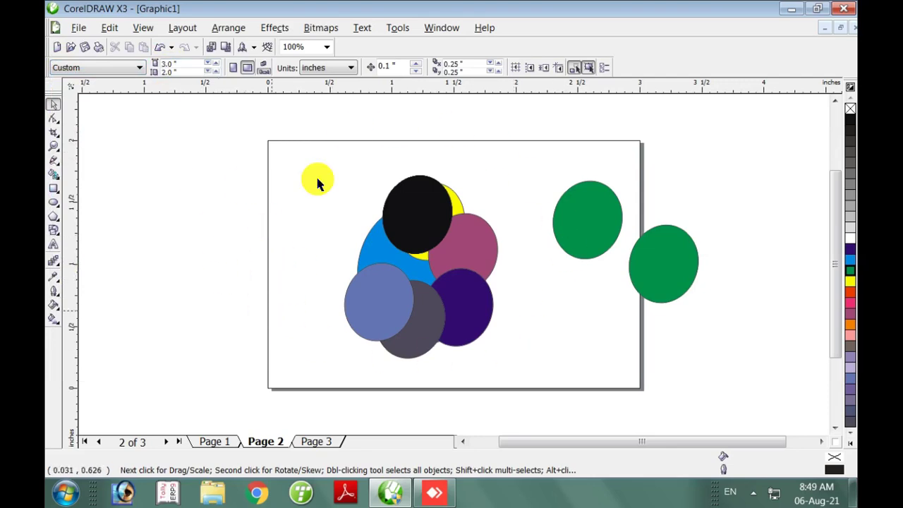
{"action": "left_click", "coordinate": [169, 63]}
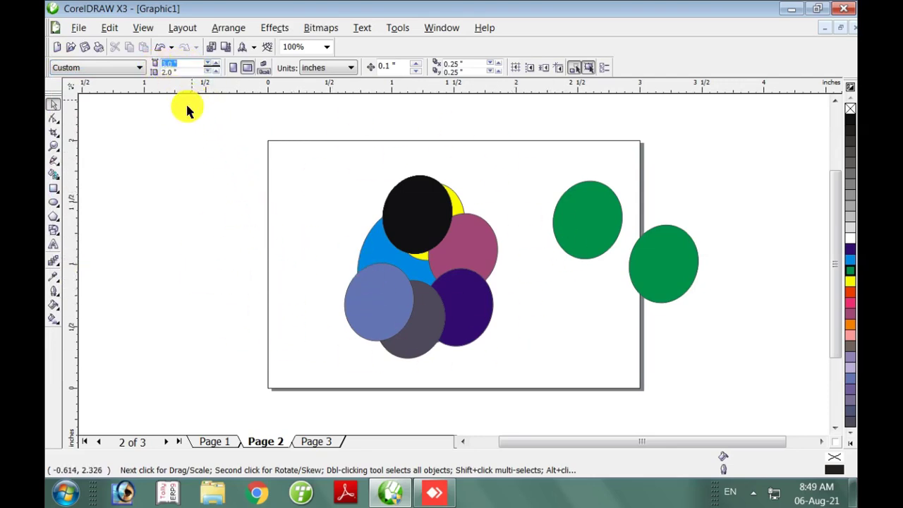
{"action": "left_click", "coordinate": [178, 72]}
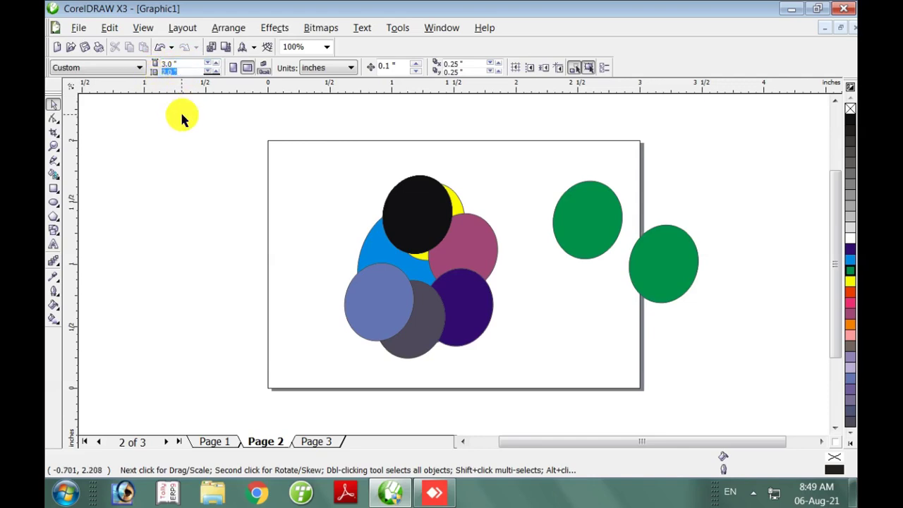
{"action": "left_click", "coordinate": [179, 62]}
{"action": "left_click", "coordinate": [306, 63]}
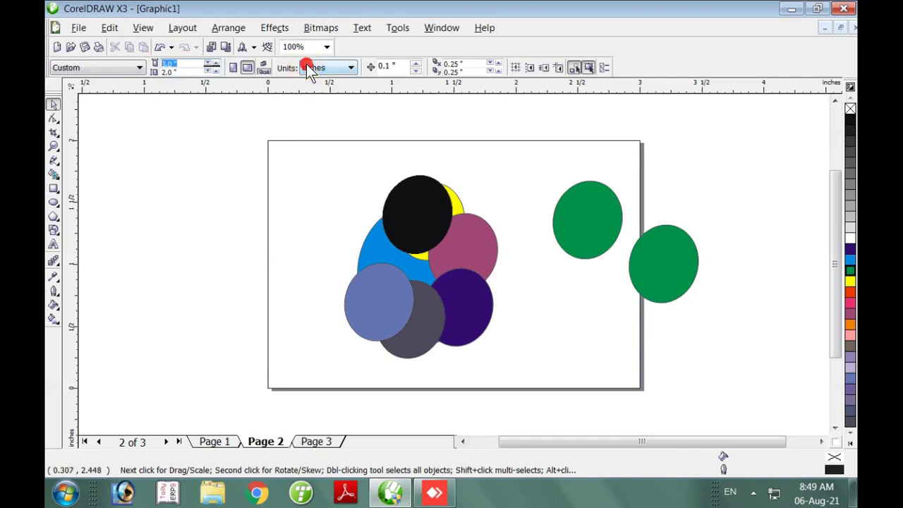
{"action": "left_click", "coordinate": [253, 137]}
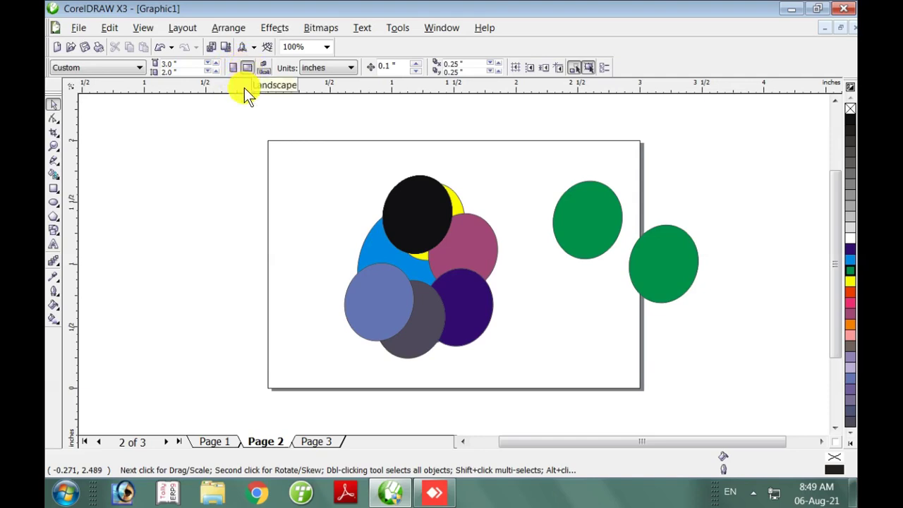
Switch page 2 to portrait and back to landscape, and view page 3 before returning to page 2.
{"action": "left_click", "coordinate": [233, 70]}
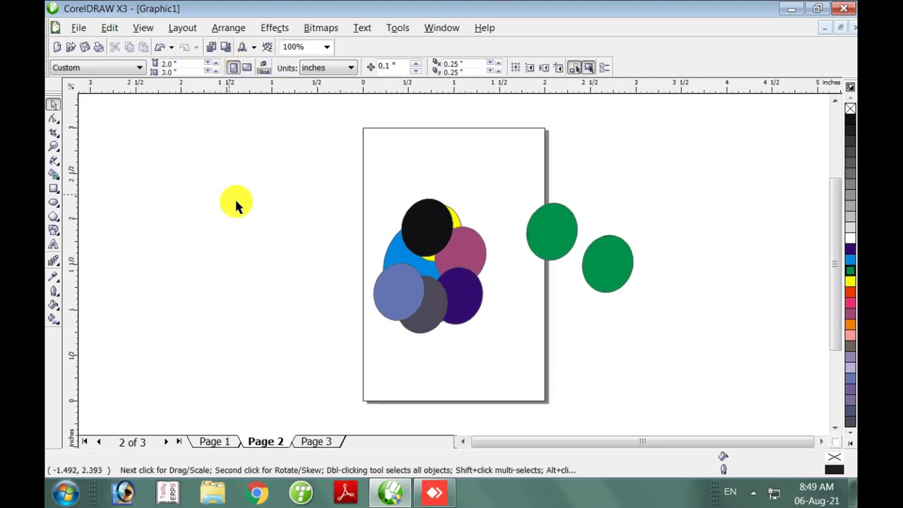
{"action": "left_click", "coordinate": [247, 68]}
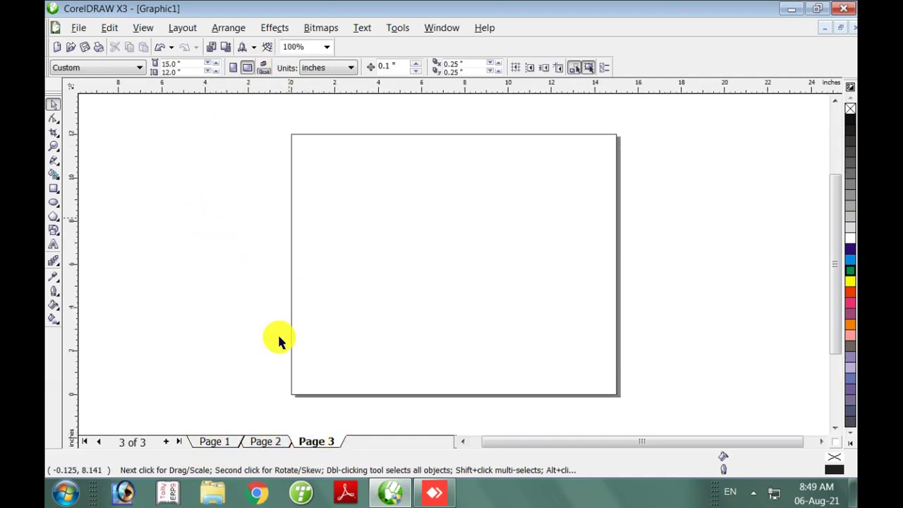
{"action": "left_click", "coordinate": [276, 438]}
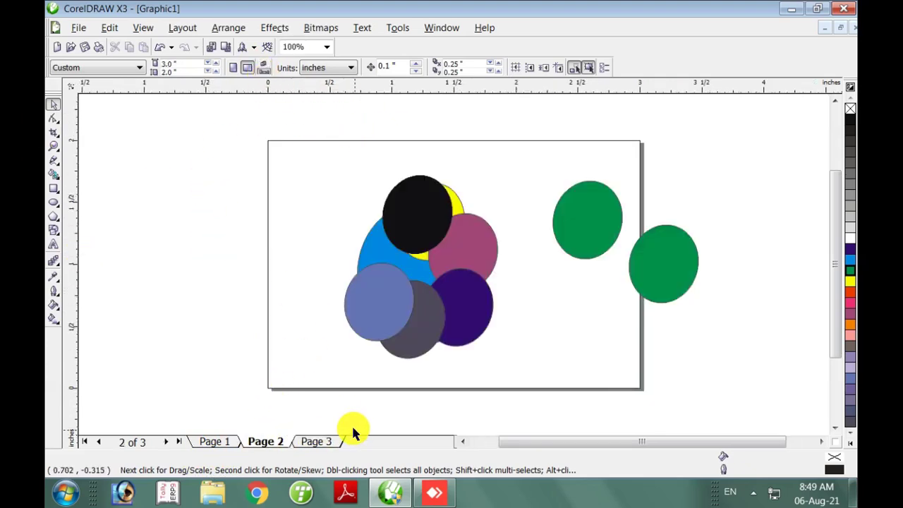
Move the green ellipse inside the page to about x = 2.608, y = 1.471 inches and deselect it.
{"action": "left_click", "coordinate": [596, 224]}
{"action": "left_click_drag", "start_coordinate": [597, 223], "coordinate": [571, 213]}
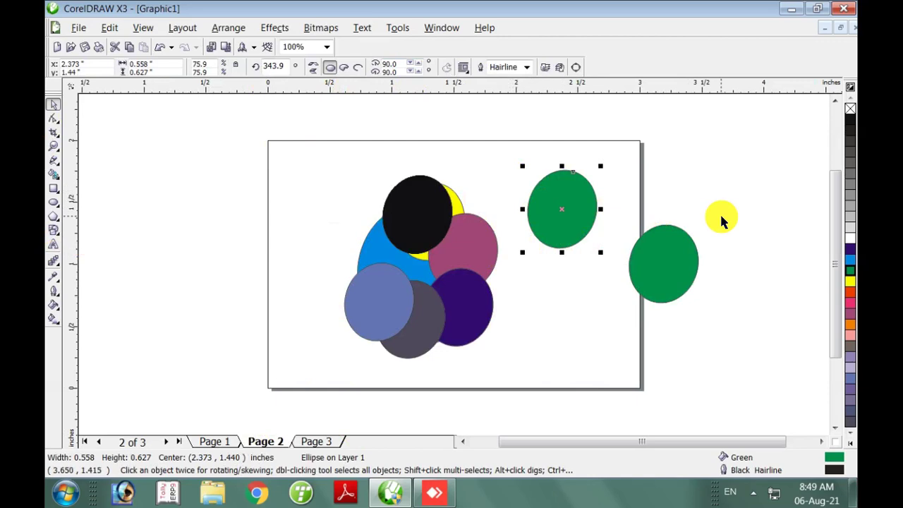
{"action": "left_click", "coordinate": [381, 160]}
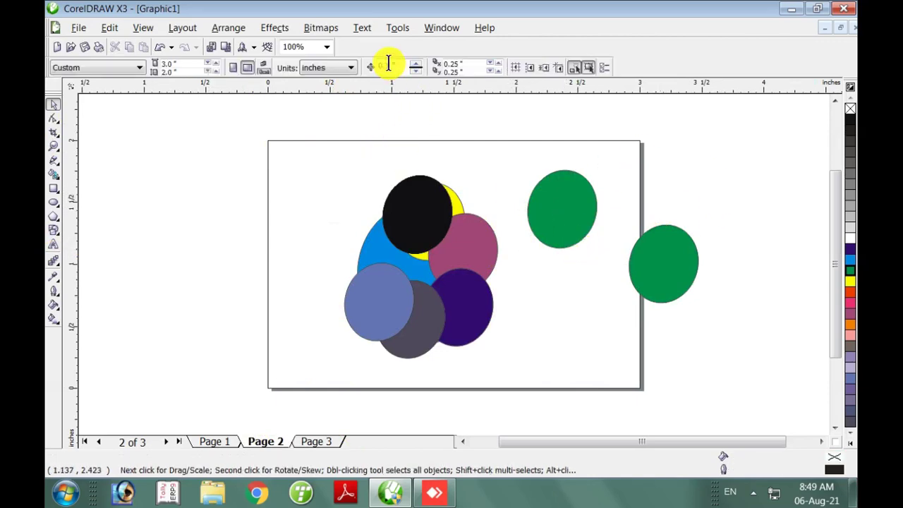
{"action": "left_click_drag", "start_coordinate": [594, 180], "coordinate": [623, 177]}
{"action": "left_click", "coordinate": [394, 138]}
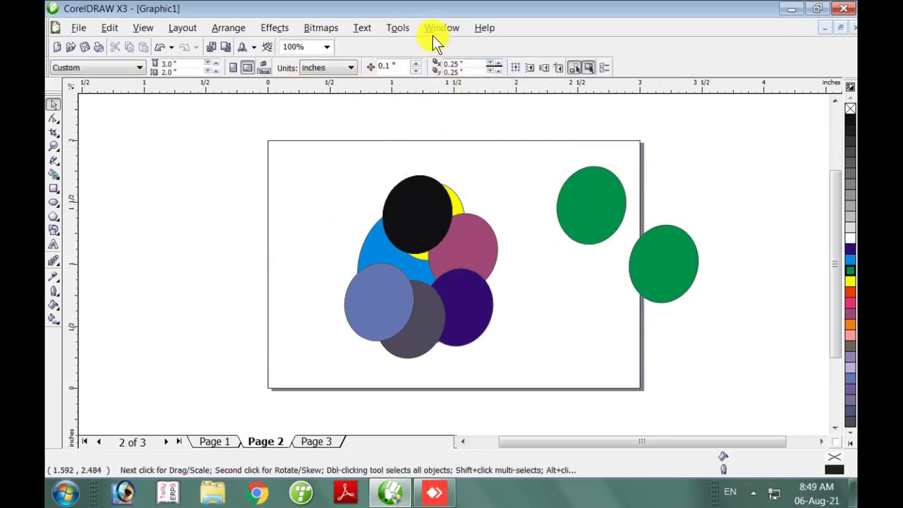
Shift the green ellipse inside the page slightly, and duplicate it with the 0.25-inch offset to x = 2.777, y = 1.639 inches.
{"action": "left_click", "coordinate": [590, 210]}
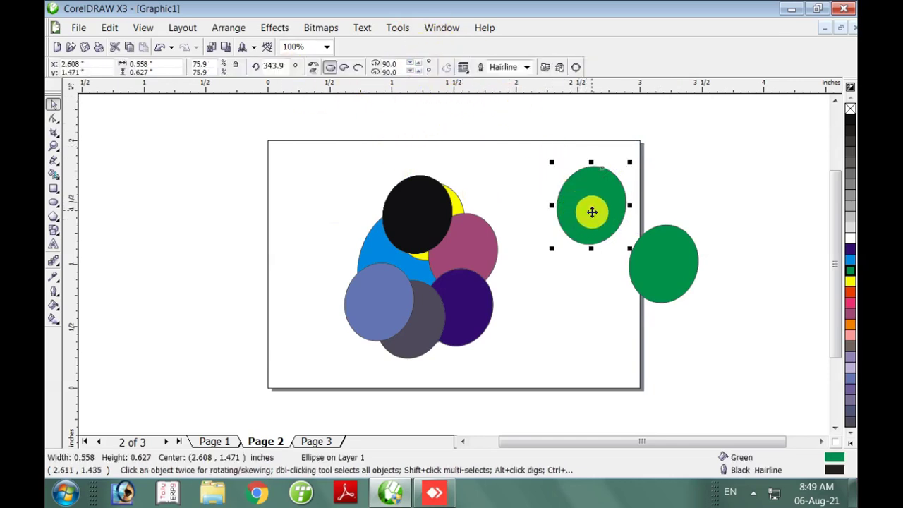
{"action": "left_click_drag", "start_coordinate": [590, 210], "coordinate": [583, 217]}
{"action": "key", "text": "ctrl+d"}
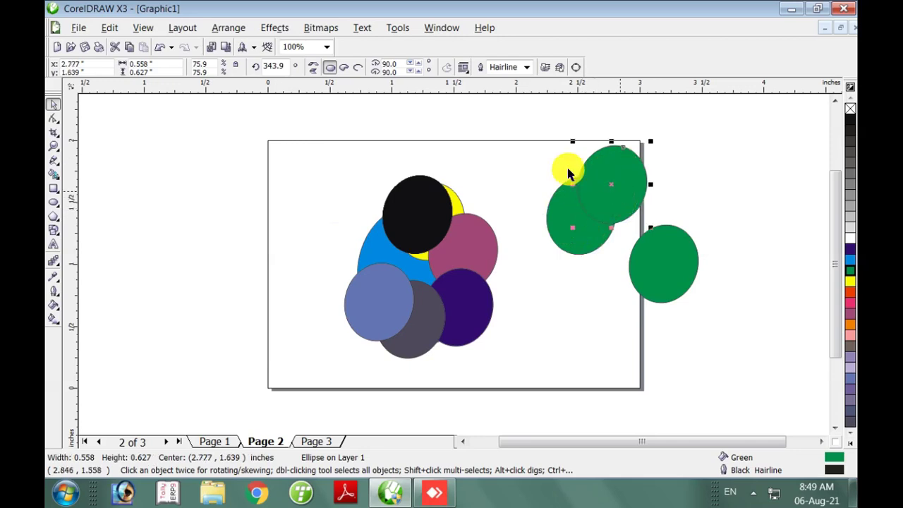
{"action": "left_click", "coordinate": [477, 124]}
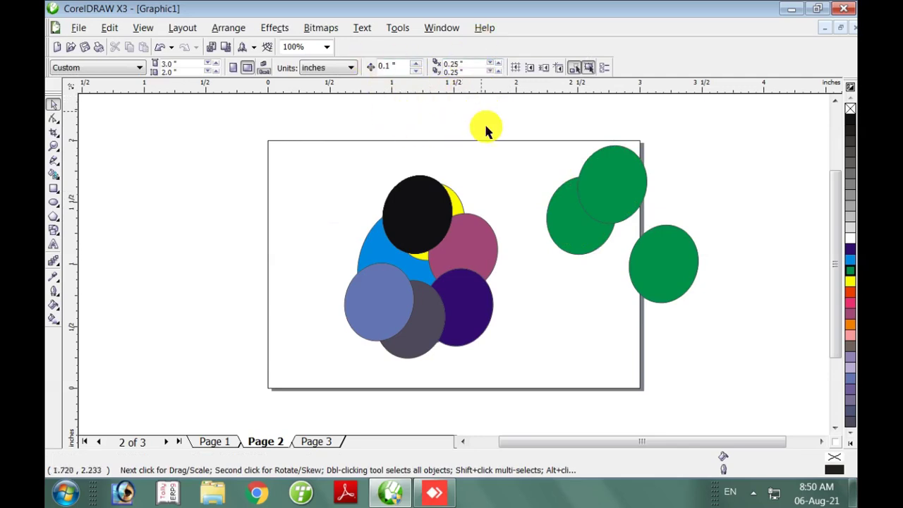
{"action": "left_click", "coordinate": [613, 195]}
{"action": "left_click", "coordinate": [513, 170]}
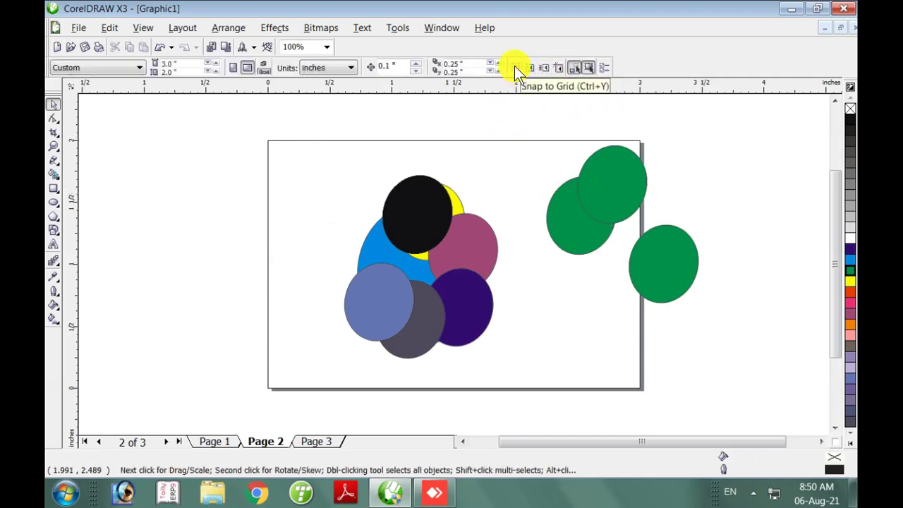
Move the front black ellipse out of the cluster to about x = 0.314, y = 1.525 inches and deselect it.
{"action": "left_click_drag", "start_coordinate": [426, 209], "coordinate": [314, 200]}
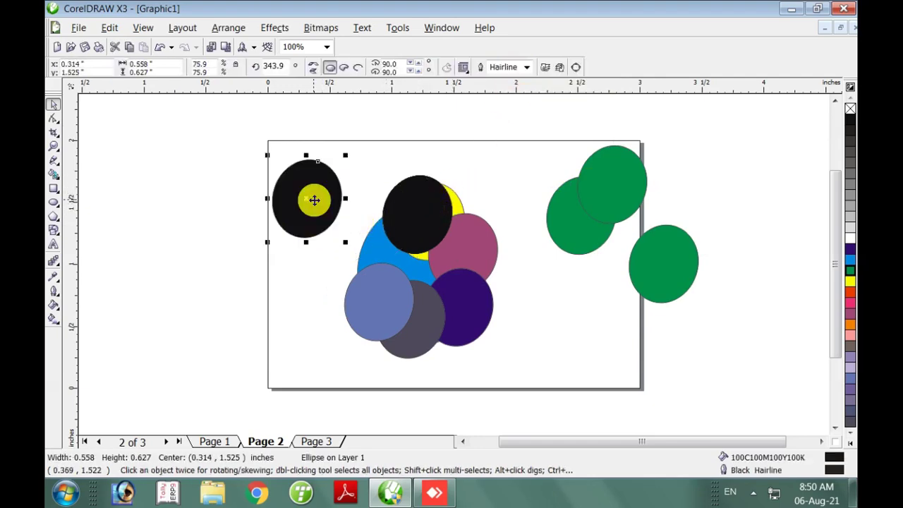
{"action": "left_click", "coordinate": [471, 134]}
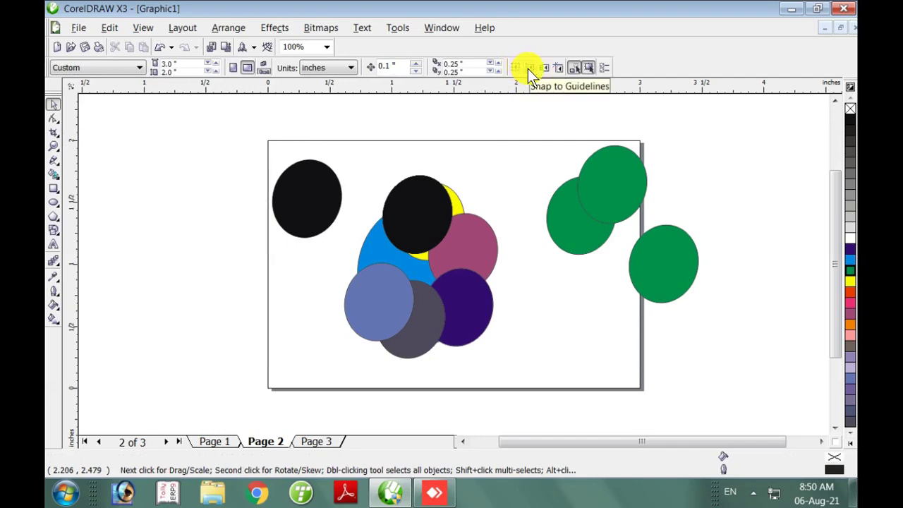
{"action": "left_click", "coordinate": [316, 205]}
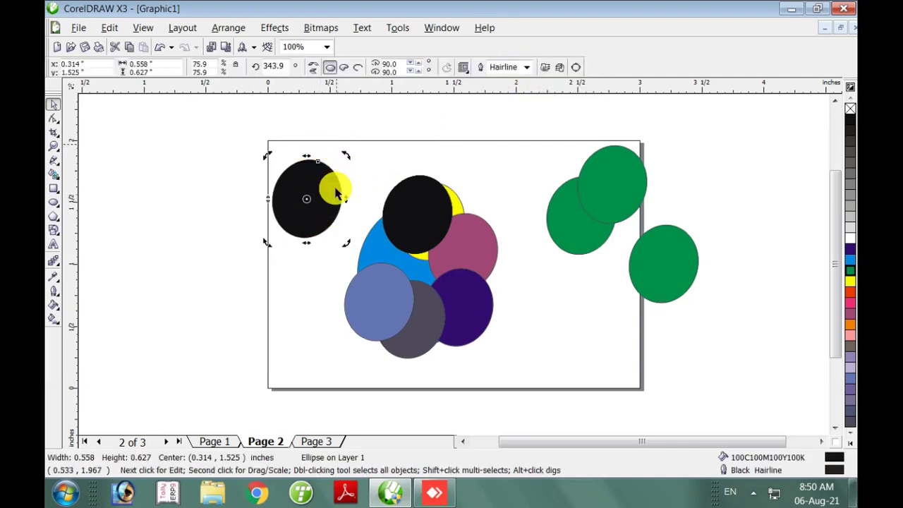
{"action": "left_click", "coordinate": [455, 126]}
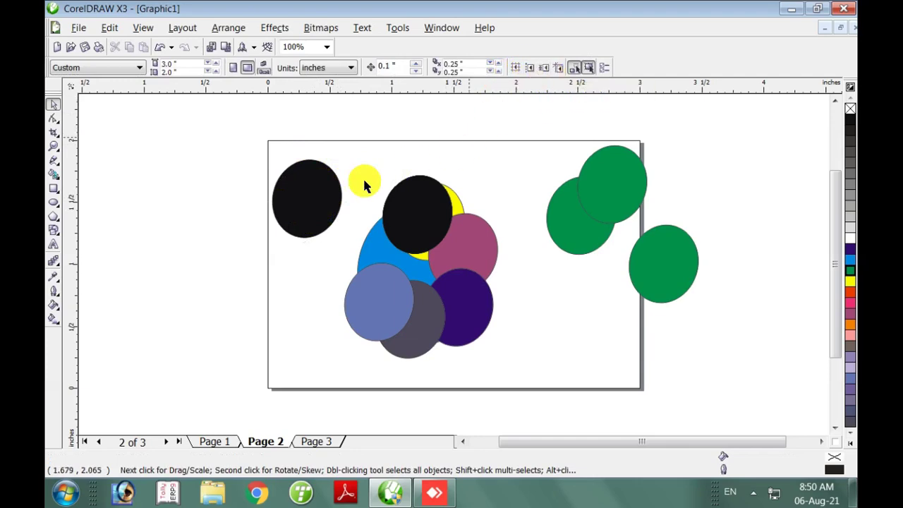
Reposition the separated black ellipse at about x = 0.524, y = 1.622 inches, undoing a trial move onto the cluster.
{"action": "left_click_drag", "start_coordinate": [299, 205], "coordinate": [383, 204]}
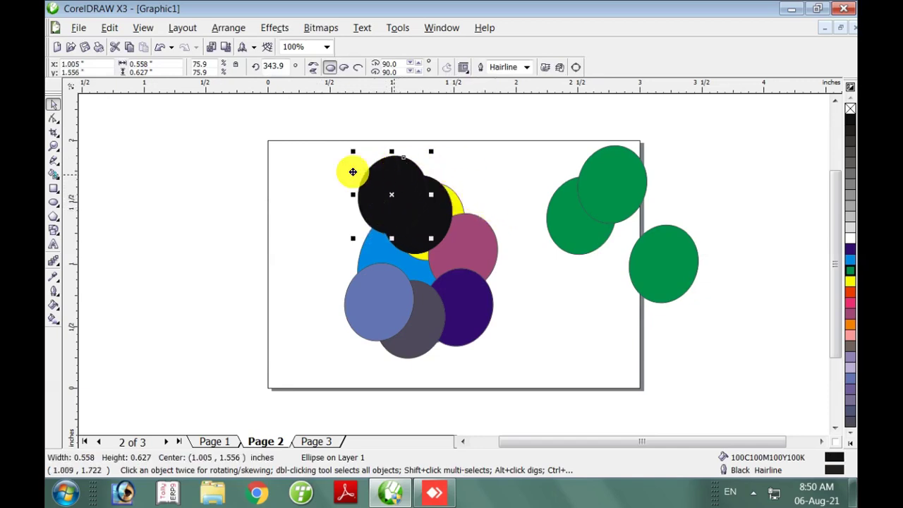
{"action": "key", "text": "ctrl+z"}
{"action": "left_click", "coordinate": [471, 164]}
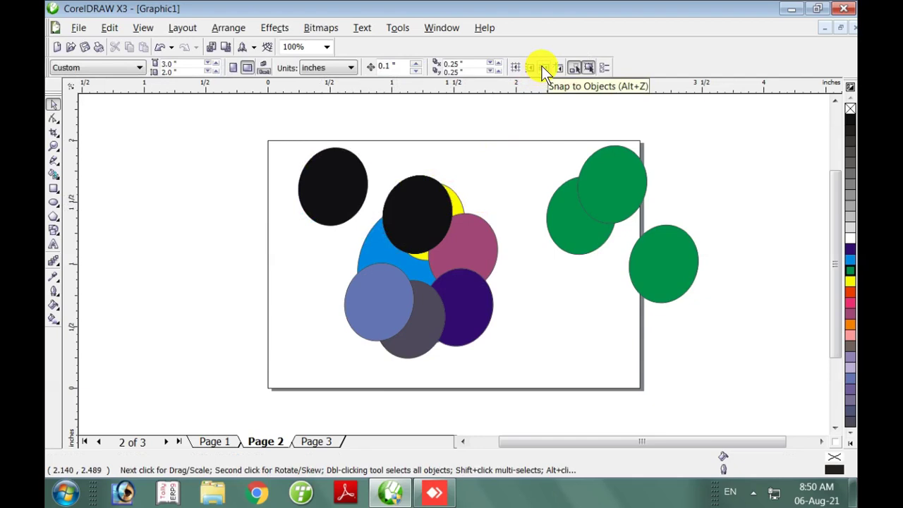
{"action": "left_click", "coordinate": [312, 186]}
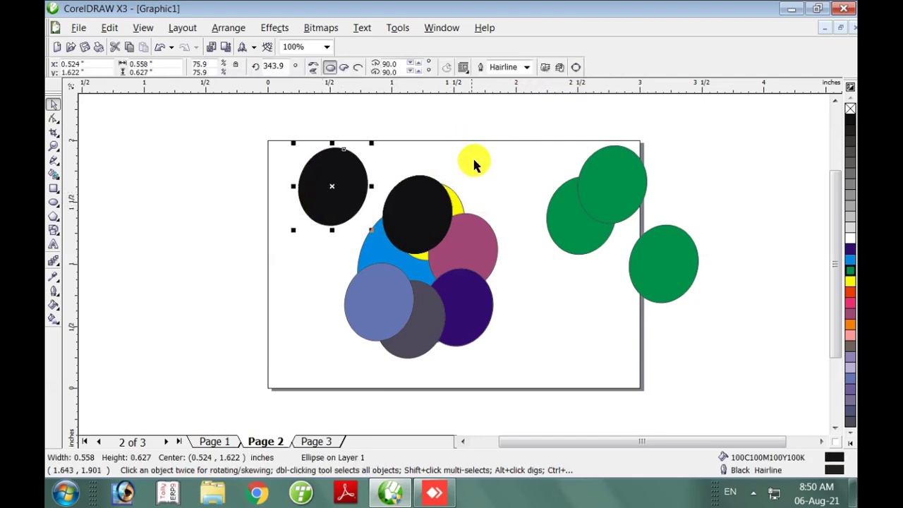
{"action": "left_click", "coordinate": [556, 120]}
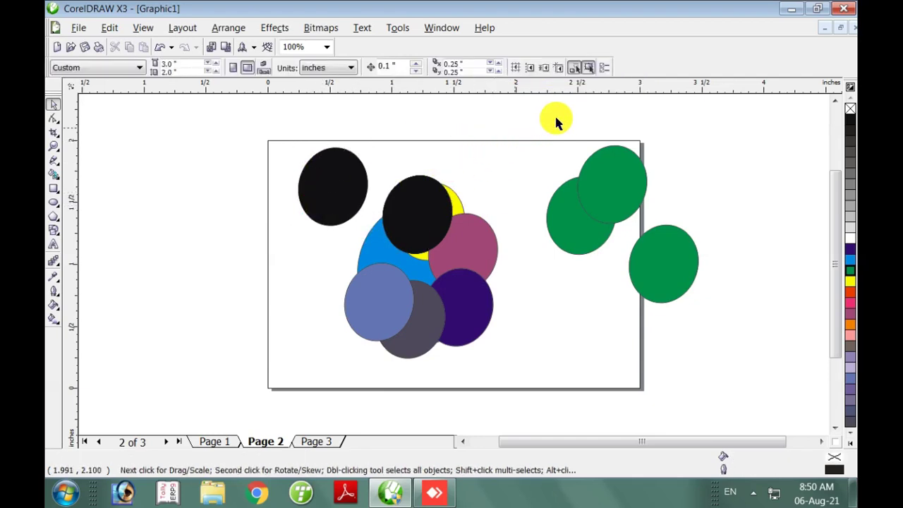
Move the separated black ellipse to about x = 0.541, y = 1.311 inches and deselect it.
{"action": "left_click", "coordinate": [558, 67]}
{"action": "left_click_drag", "start_coordinate": [337, 196], "coordinate": [338, 230]}
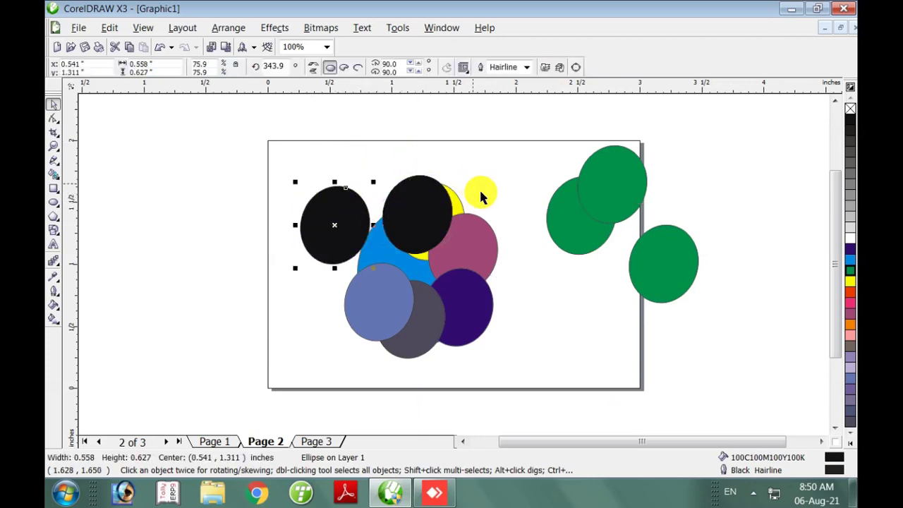
{"action": "left_click", "coordinate": [541, 104]}
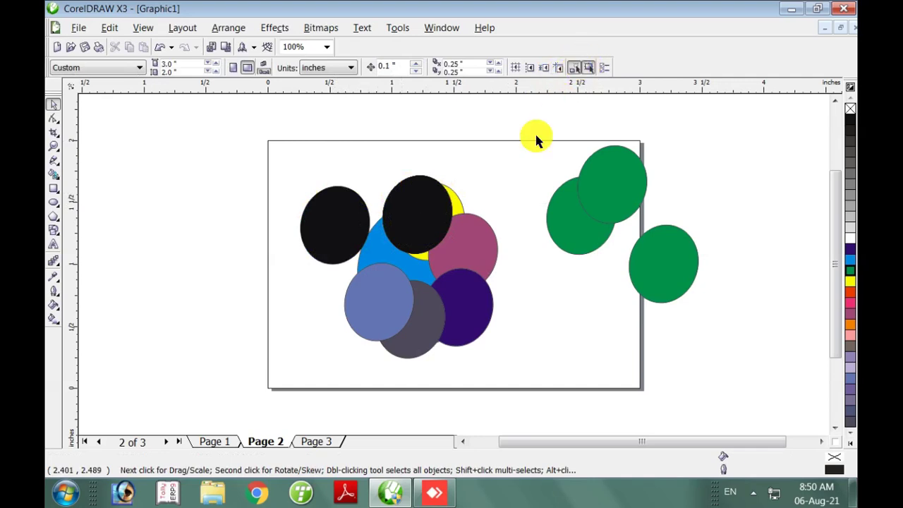
Separate the green ellipses, placing one low inside the page and one outside at about x = 3.631, y = 1.583 inches, with Treat As Filled off.
{"action": "left_click_drag", "start_coordinate": [610, 177], "coordinate": [534, 315]}
{"action": "left_click_drag", "start_coordinate": [667, 280], "coordinate": [720, 208]}
{"action": "left_click", "coordinate": [553, 137]}
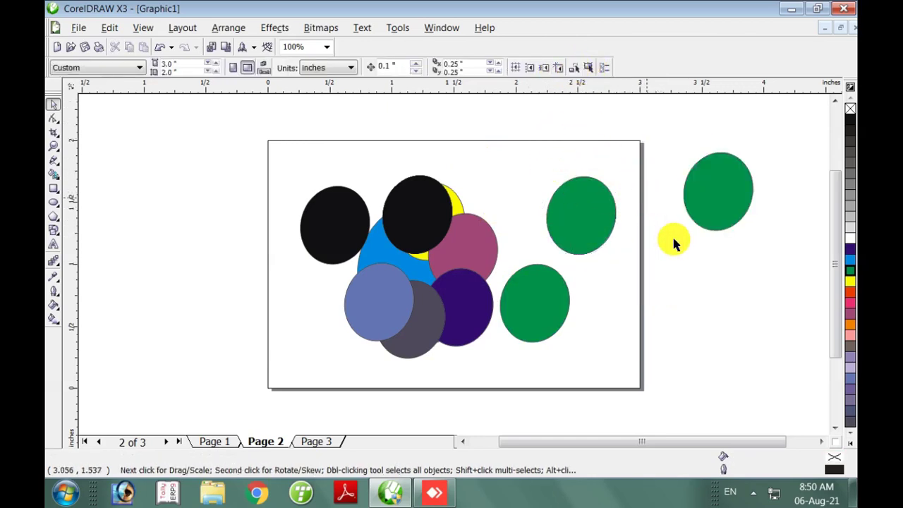
Remove the fill from the green ellipse outside the page and deselect it.
{"action": "left_click", "coordinate": [698, 202]}
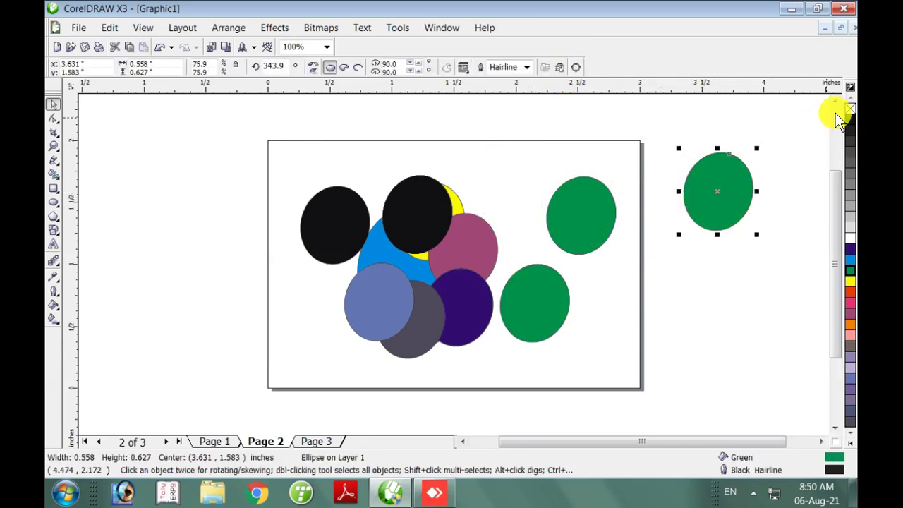
{"action": "left_click", "coordinate": [851, 108]}
{"action": "left_click", "coordinate": [717, 202]}
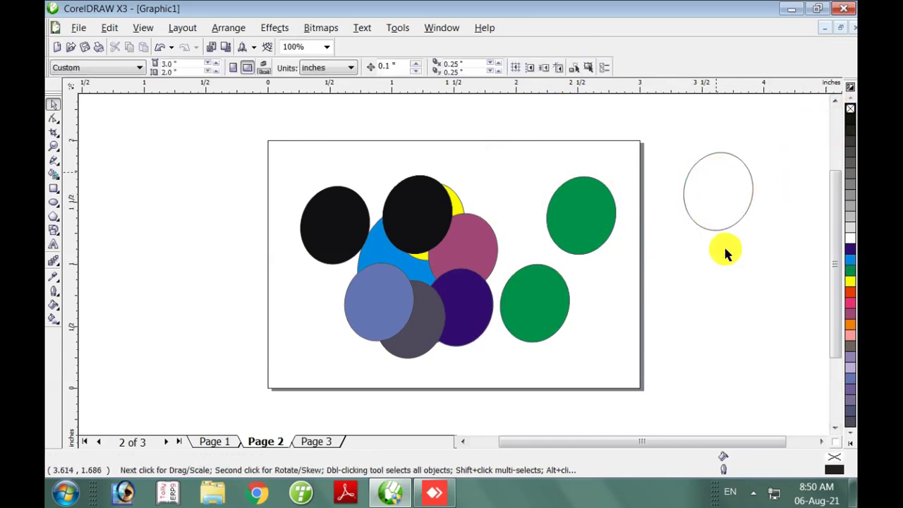
Try selecting the unfilled ellipse from its empty interior and with selection marquees around it, leaving it deselected.
{"action": "left_click_drag", "start_coordinate": [747, 262], "coordinate": [717, 189]}
{"action": "left_click_drag", "start_coordinate": [645, 119], "coordinate": [746, 254]}
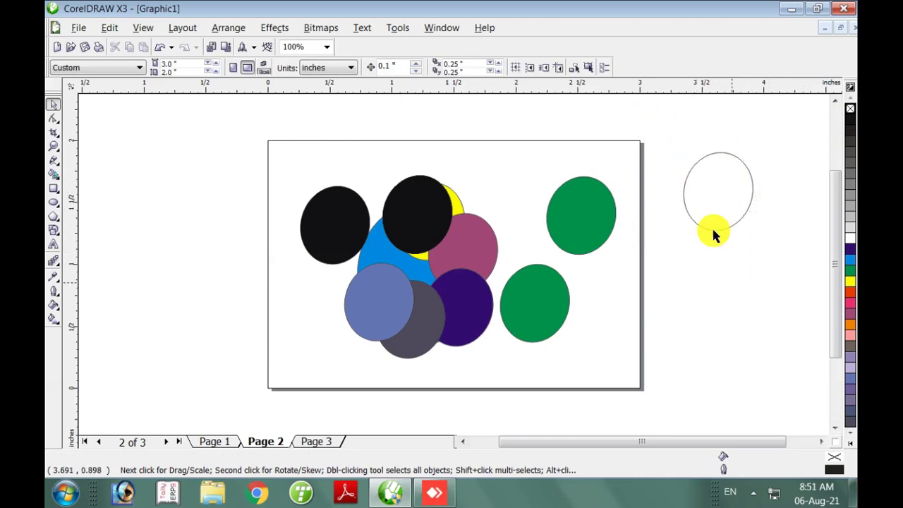
{"action": "left_click_drag", "start_coordinate": [637, 125], "coordinate": [814, 255]}
{"action": "left_click", "coordinate": [709, 271]}
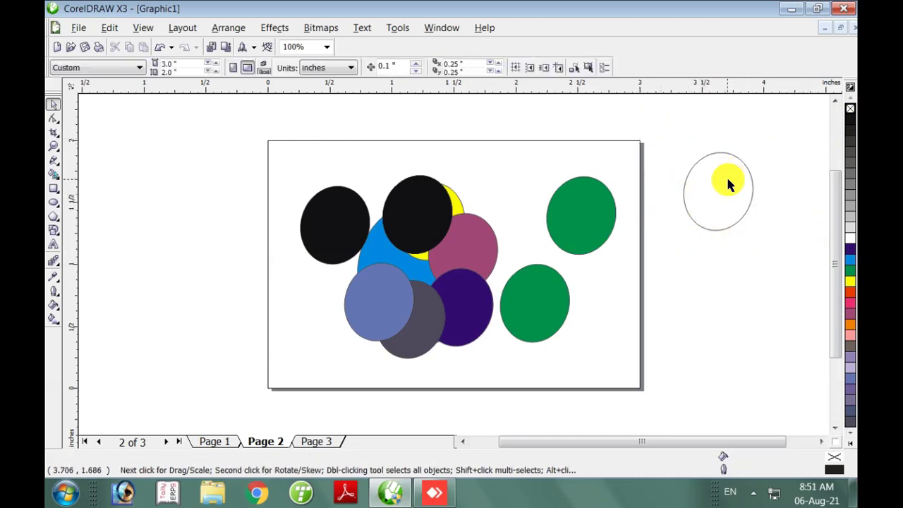
Move the unfilled ellipse down and to the right outside the page's lower-right corner, and turn on Treat As Filled.
{"action": "left_click_drag", "start_coordinate": [734, 208], "coordinate": [765, 329]}
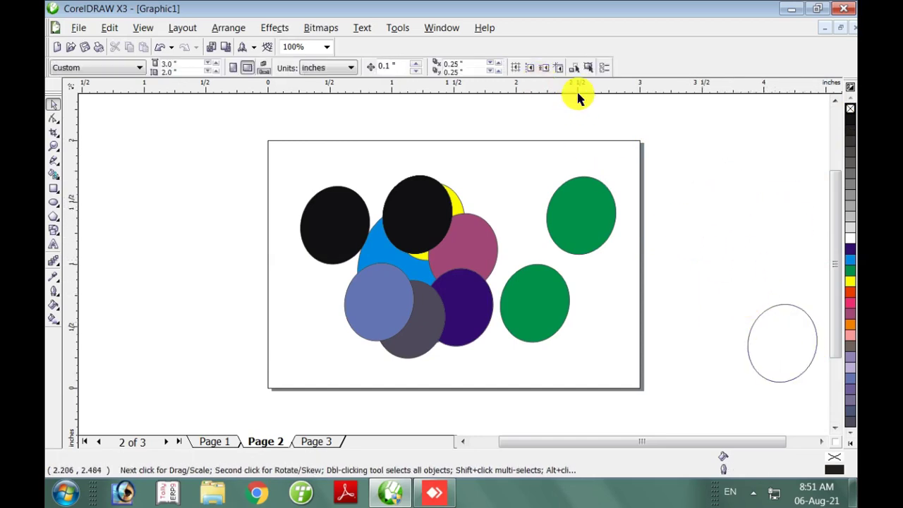
{"action": "left_click", "coordinate": [574, 67]}
{"action": "mouse_move", "coordinate": [471, 16]}
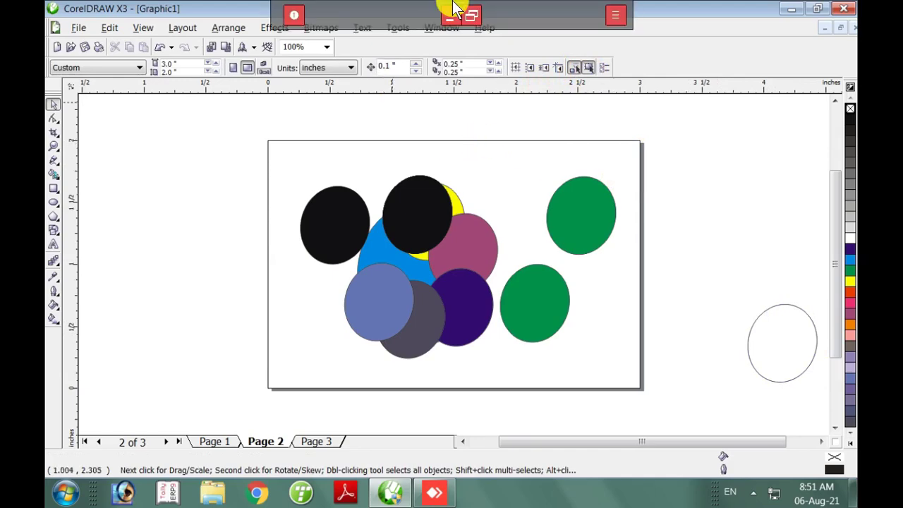